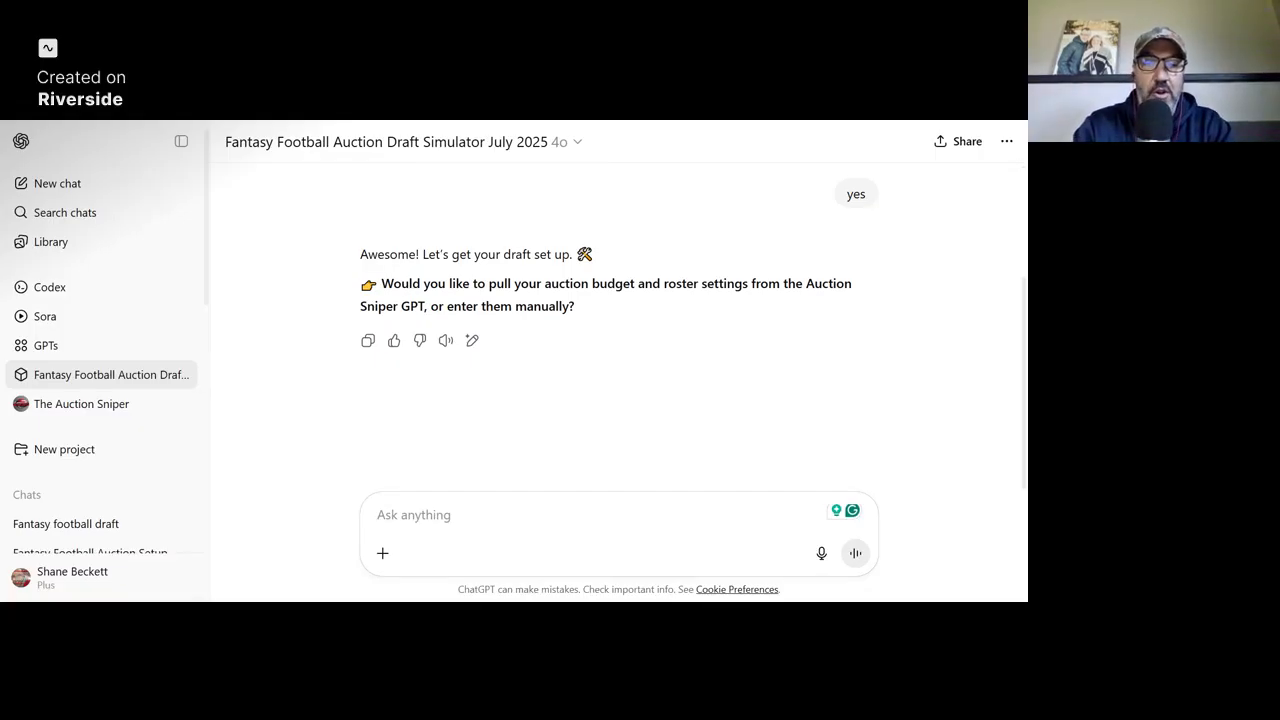
Answer the auction budget and roster settings question with "Yahoo standard PPR"
{"action": "type", "text": "Yahoo sta"}
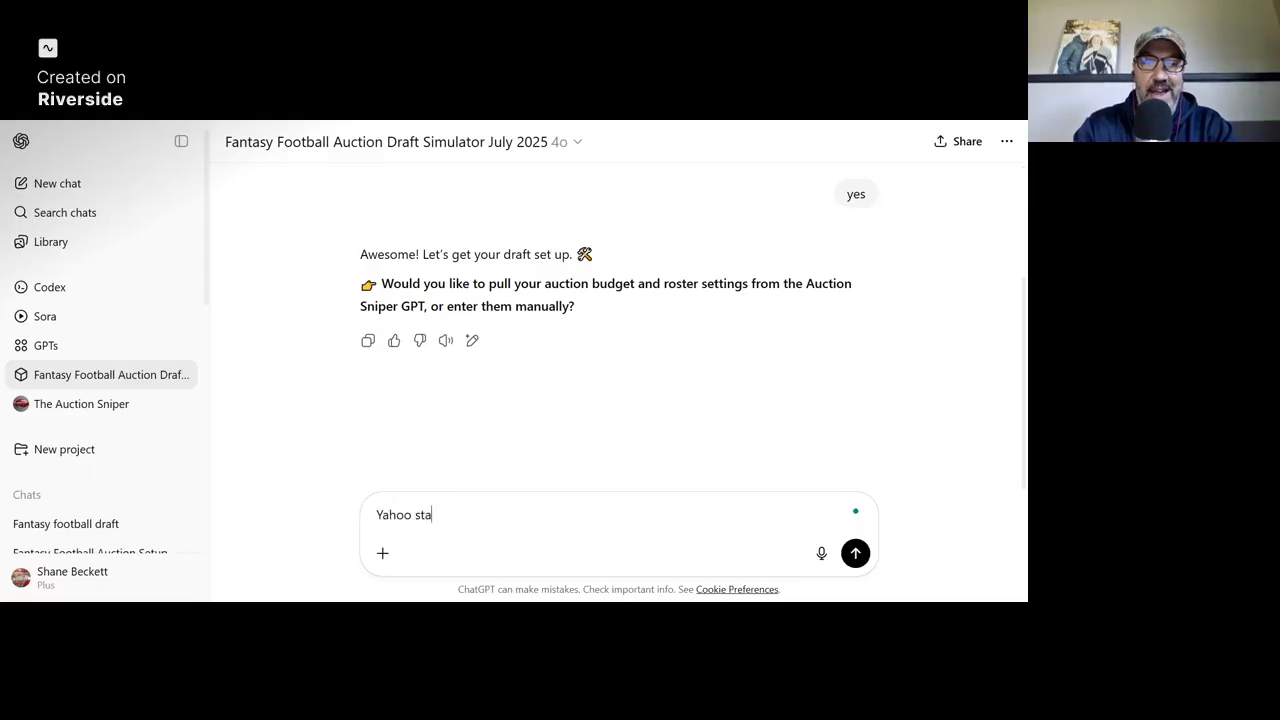
{"action": "type", "text": "ndard PPR"}
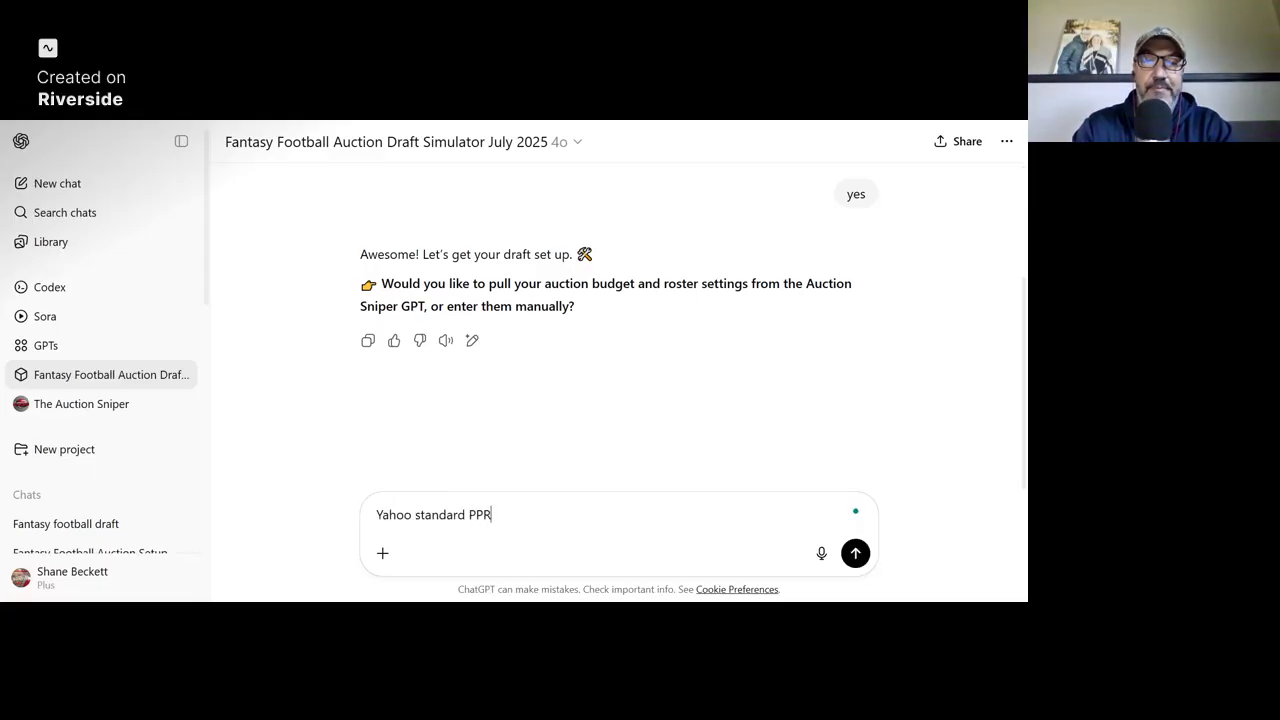
{"action": "key", "text": "Return"}
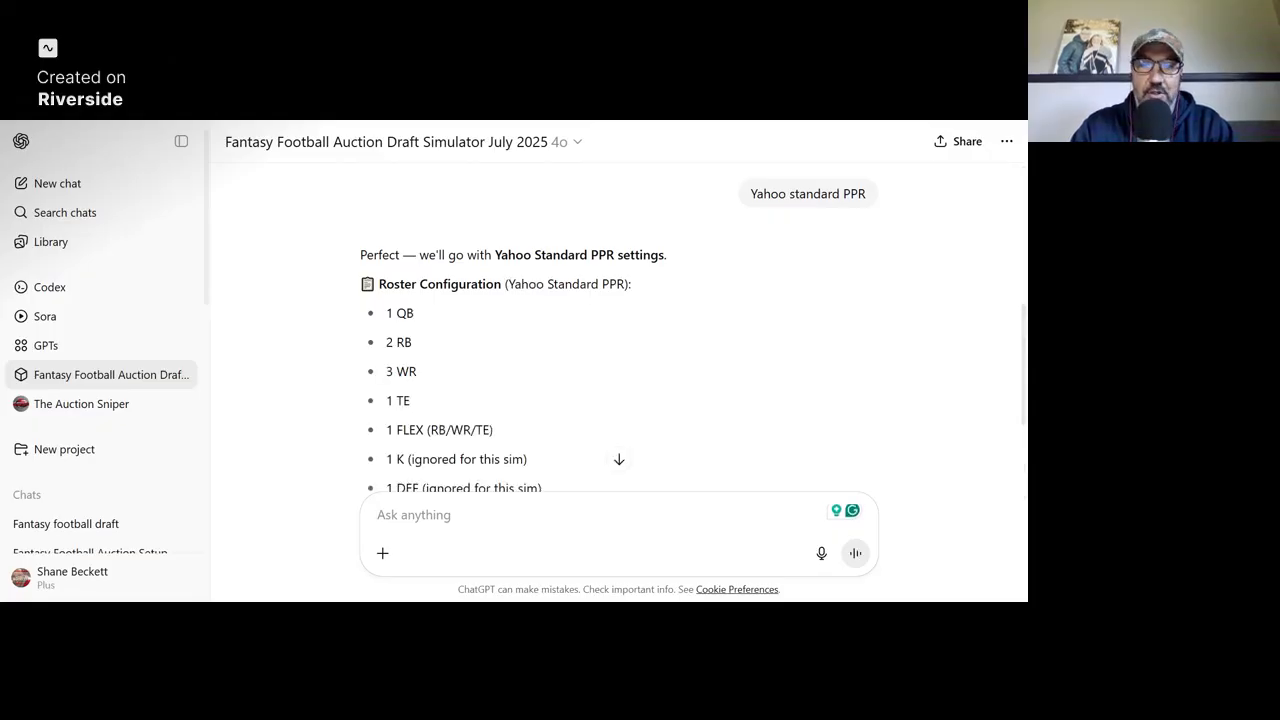
Read through the roster configuration reply and answer the team count question with 12
{"action": "scroll", "coordinate": [707, 365], "scroll_direction": "down", "scroll_amount": 1}
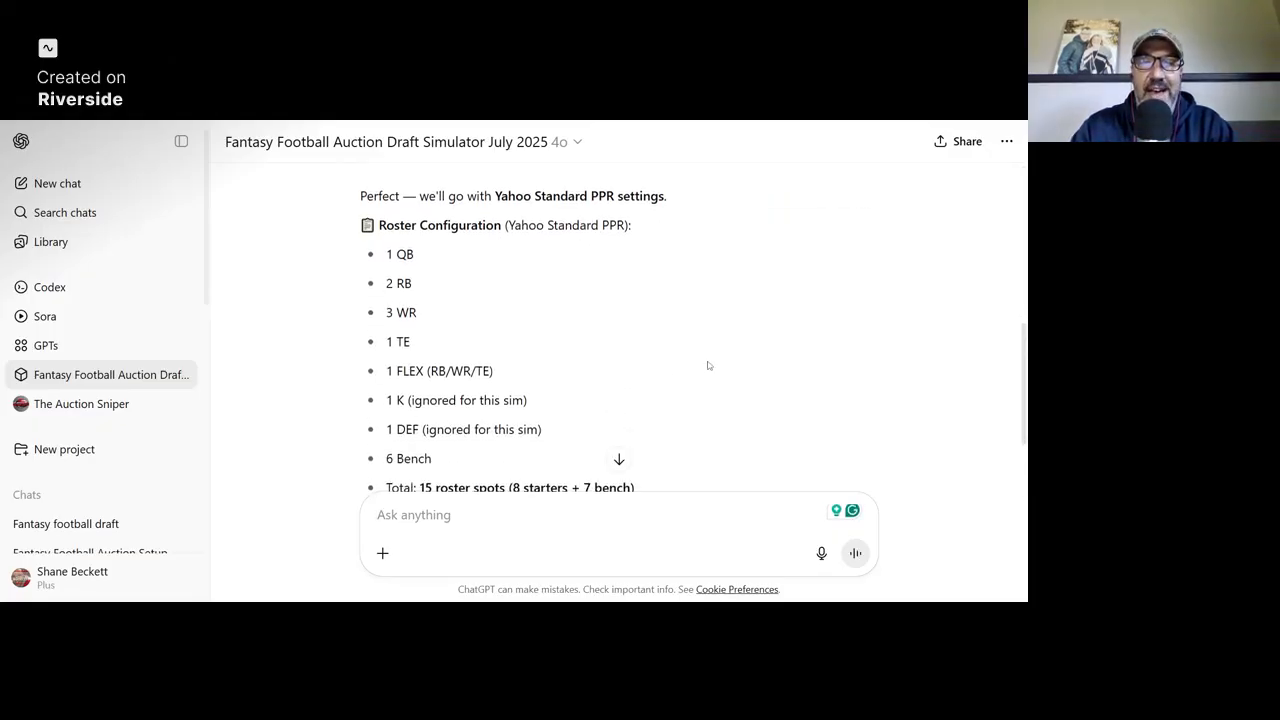
{"action": "scroll", "coordinate": [709, 365], "scroll_direction": "down", "scroll_amount": 1}
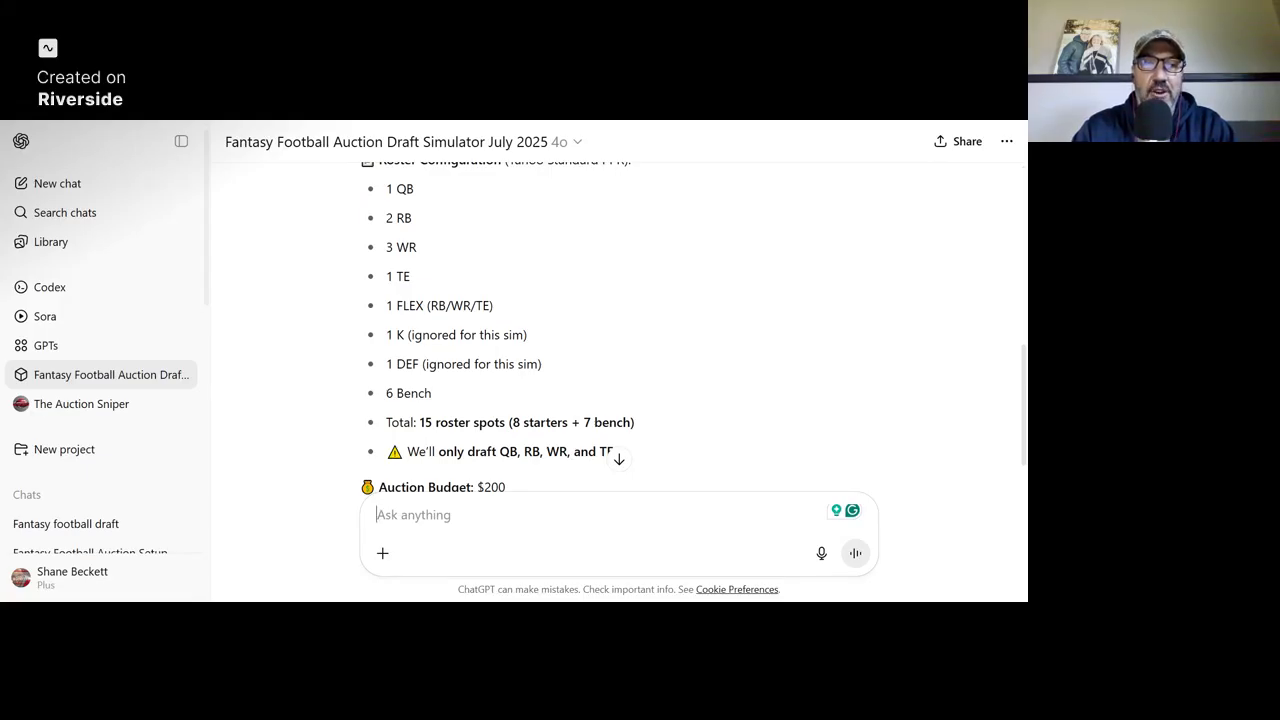
{"action": "scroll", "coordinate": [694, 327], "scroll_direction": "down", "scroll_amount": 1}
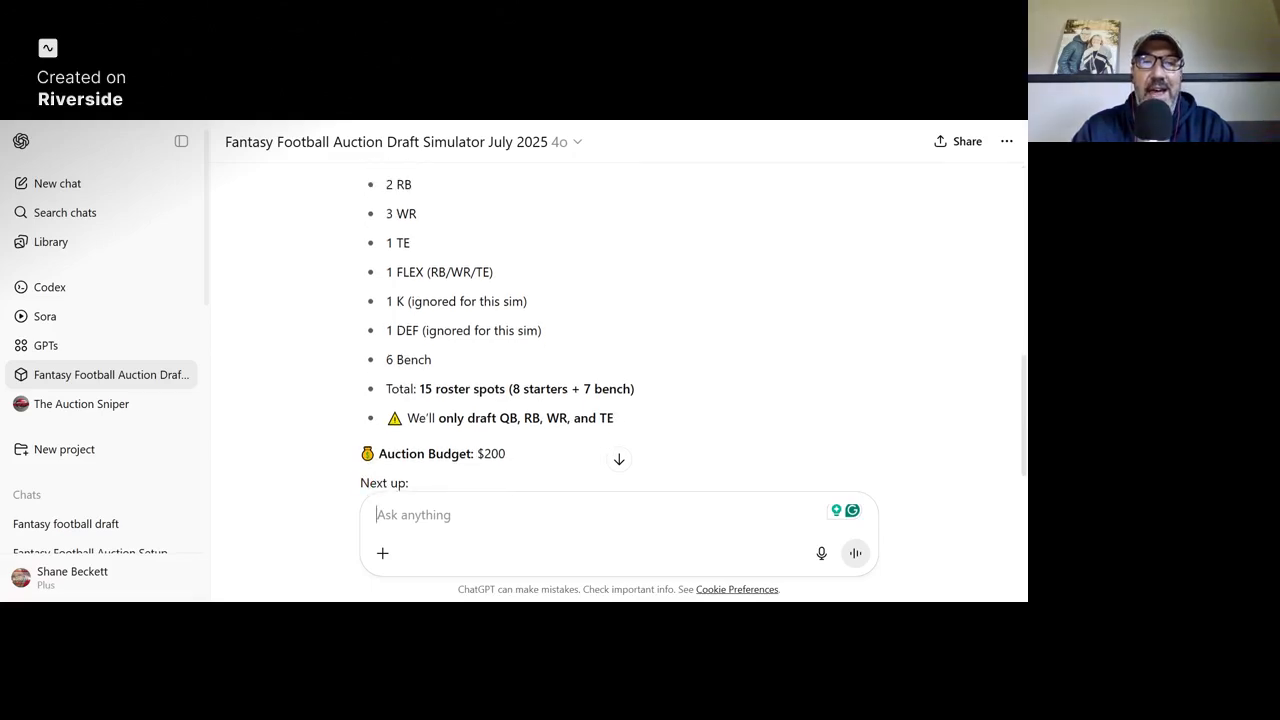
{"action": "scroll", "coordinate": [540, 475], "scroll_direction": "down", "scroll_amount": 3}
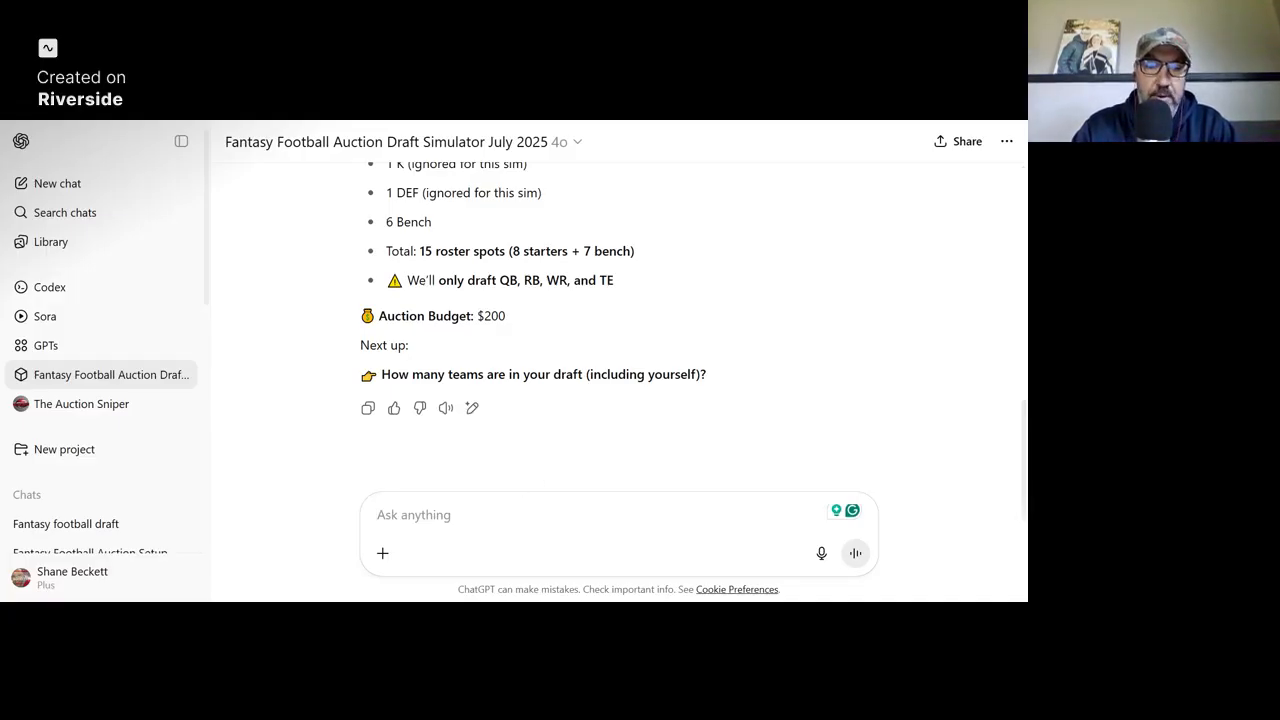
{"action": "type", "text": "12"}
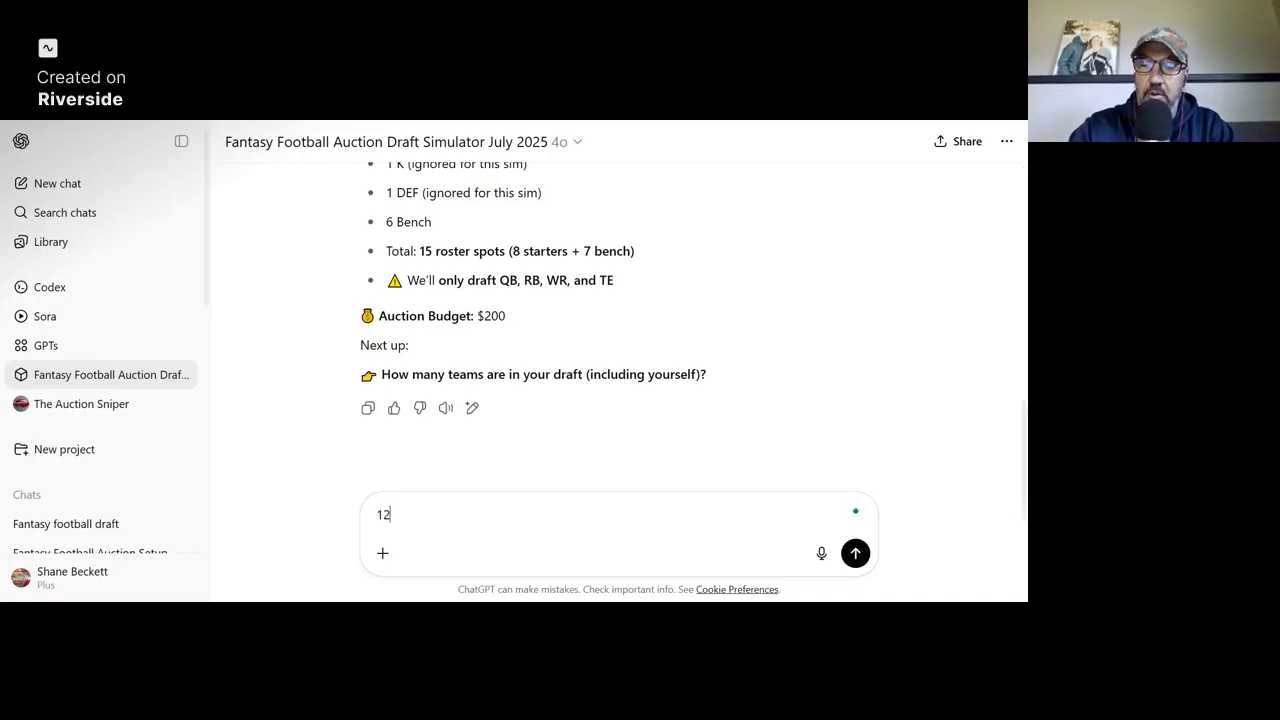
{"action": "key", "text": "Return"}
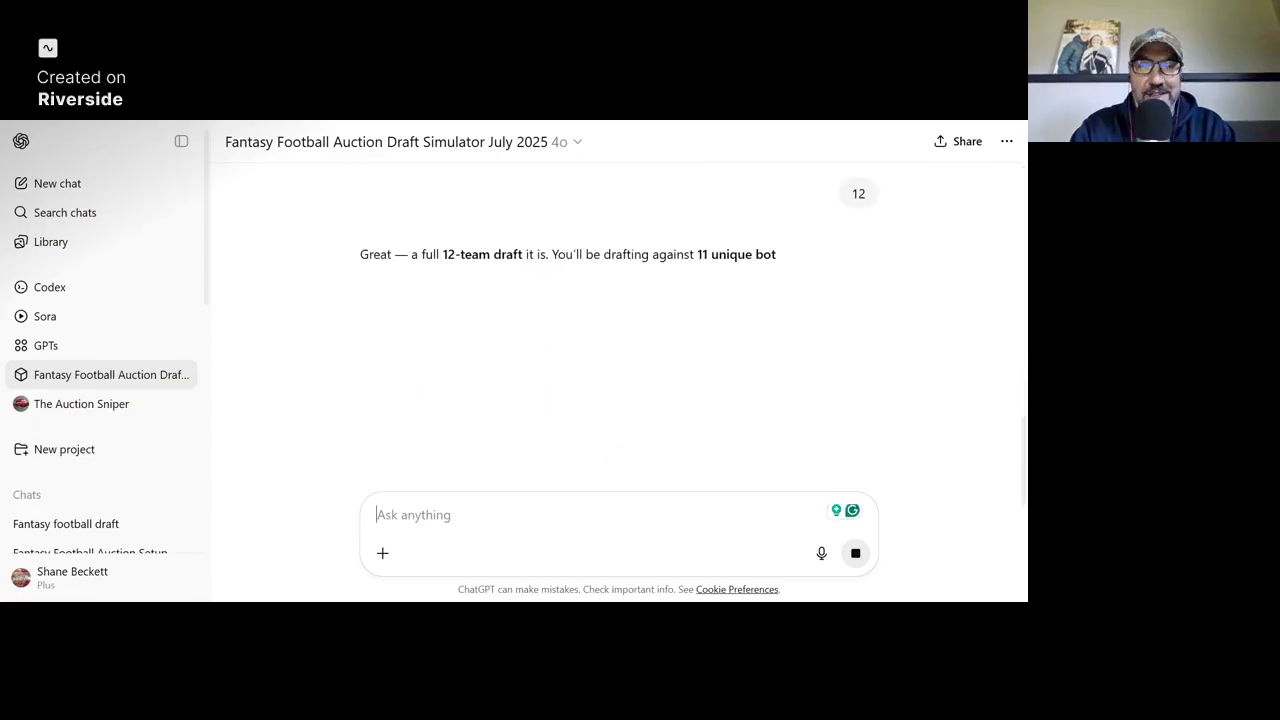
Look over the list of bot opponents and nominate Lamar Jackson as the first player
{"action": "scroll", "coordinate": [704, 349], "scroll_direction": "down", "scroll_amount": 1}
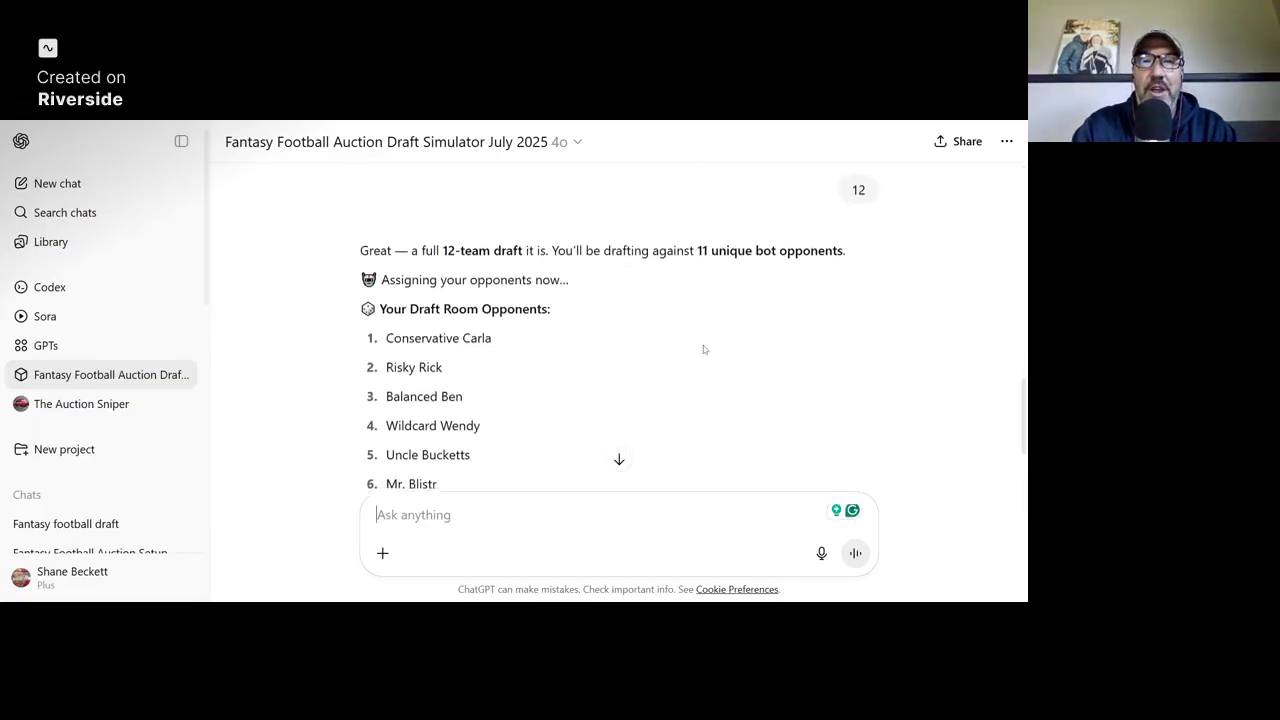
{"action": "scroll", "coordinate": [703, 349], "scroll_direction": "down", "scroll_amount": 1}
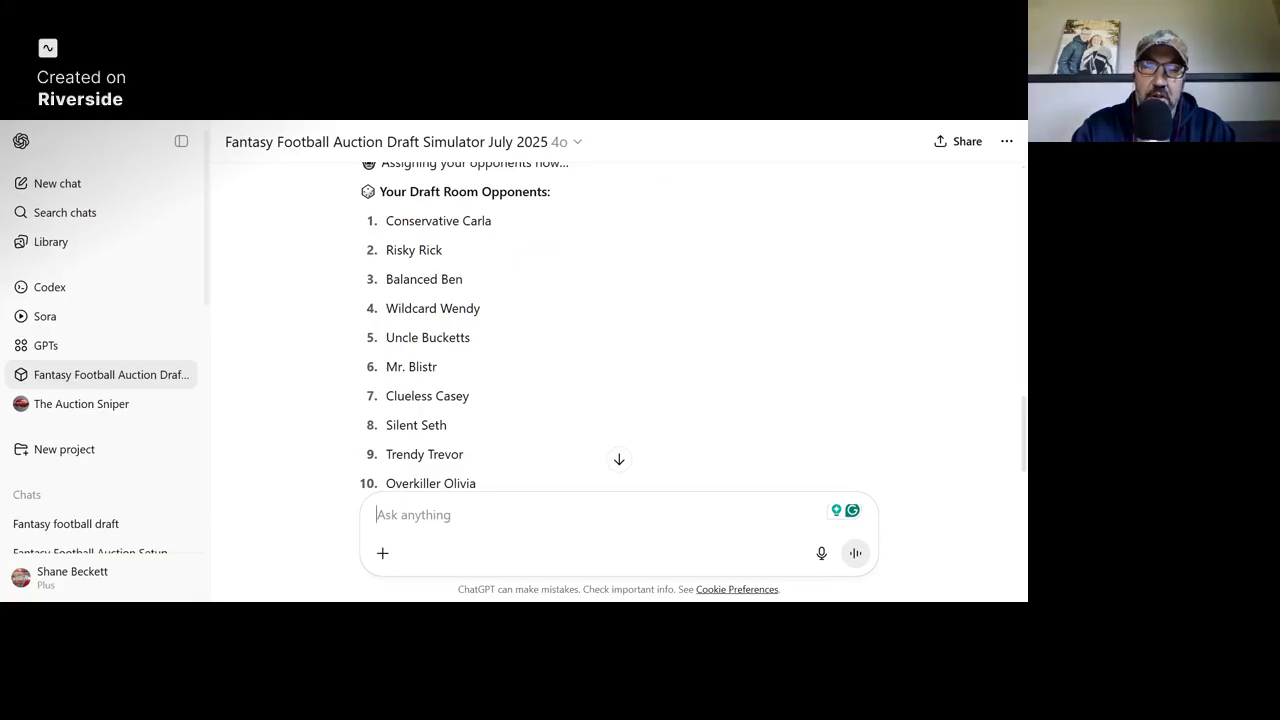
{"action": "scroll", "coordinate": [619, 325], "scroll_direction": "down", "scroll_amount": 1}
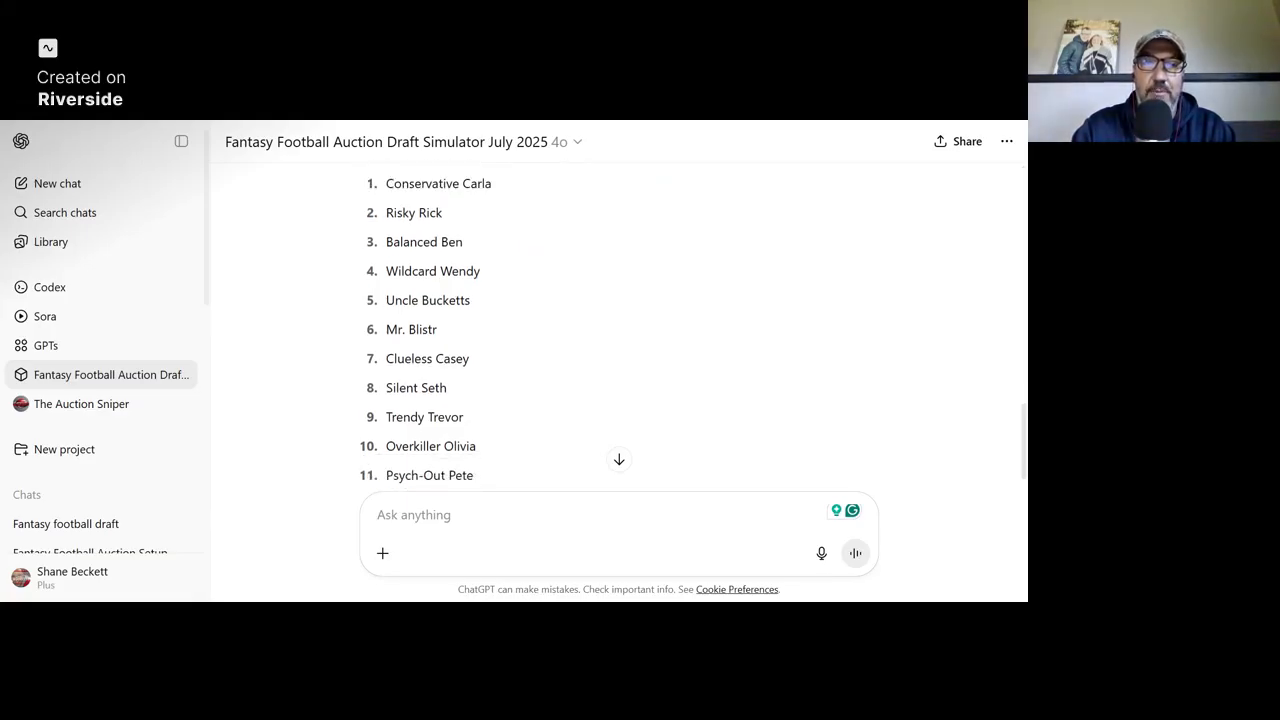
{"action": "scroll", "coordinate": [619, 325], "scroll_direction": "down", "scroll_amount": 1}
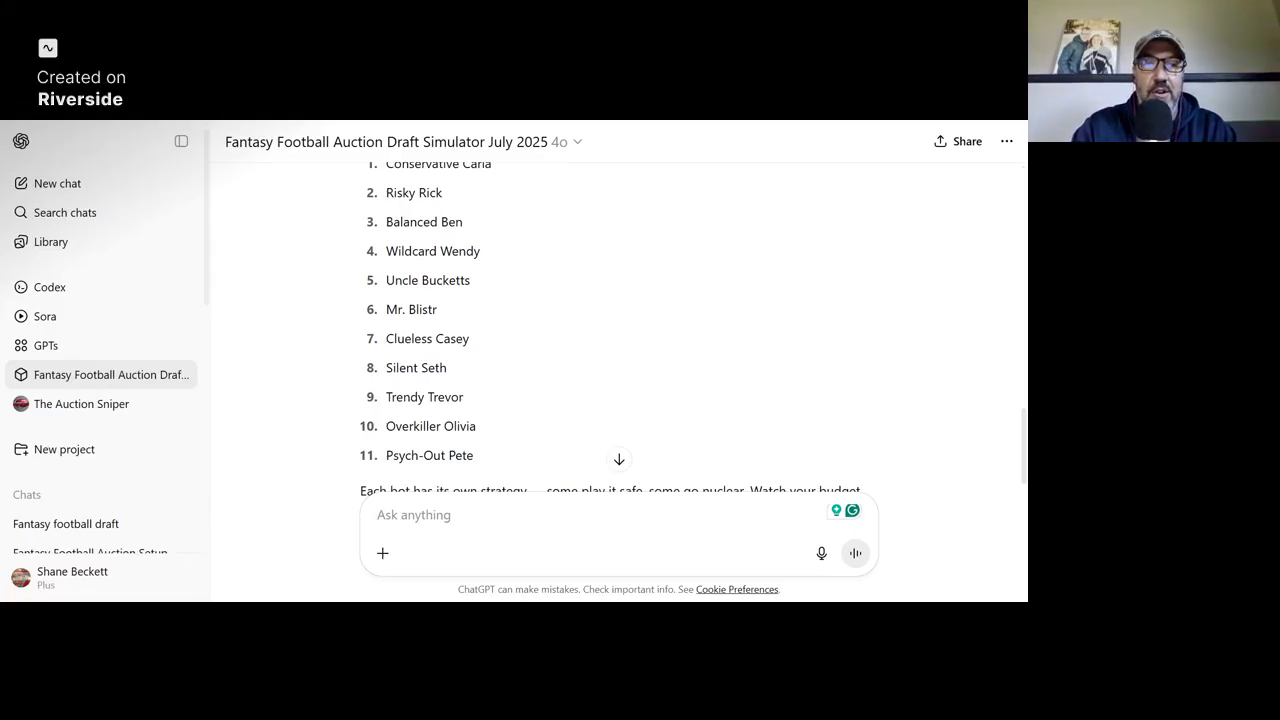
{"action": "scroll", "coordinate": [693, 330], "scroll_direction": "down", "scroll_amount": 1}
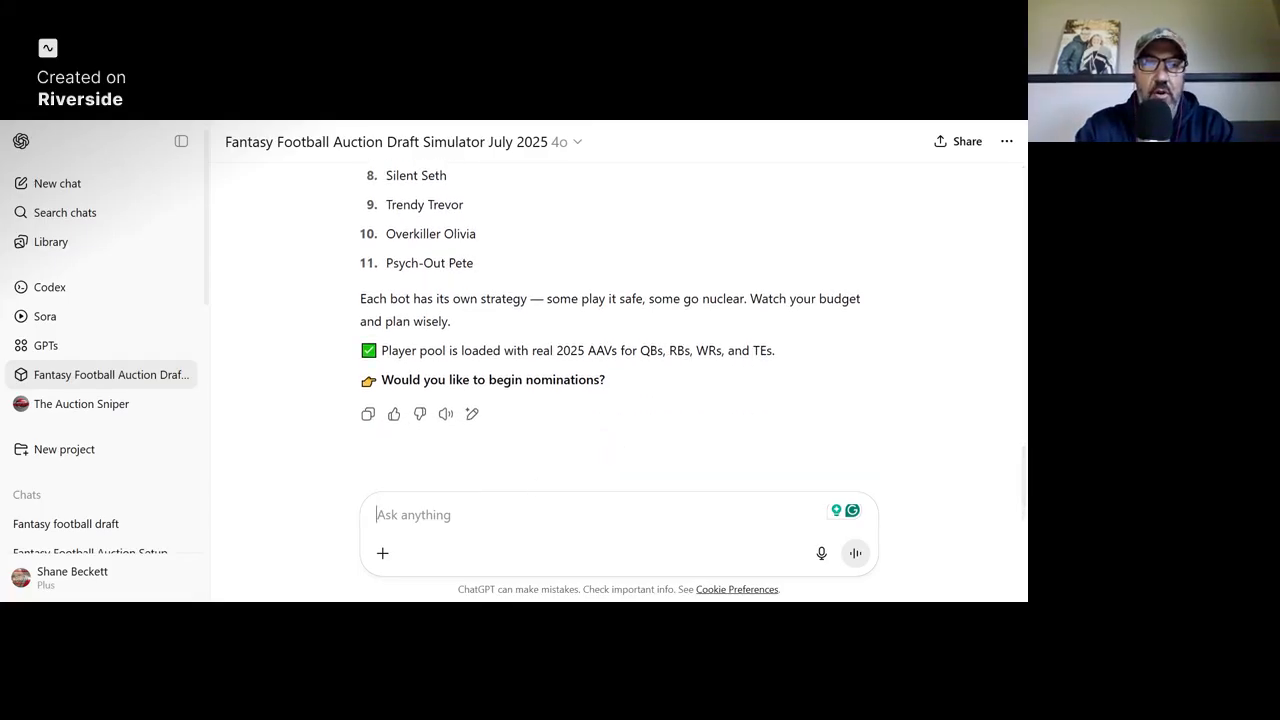
{"action": "type", "text": "Lmar"}
{"action": "key", "text": "BackSpace"}
{"action": "key", "text": "BackSpace"}
{"action": "key", "text": "BackSpace"}
{"action": "type", "text": "a"}
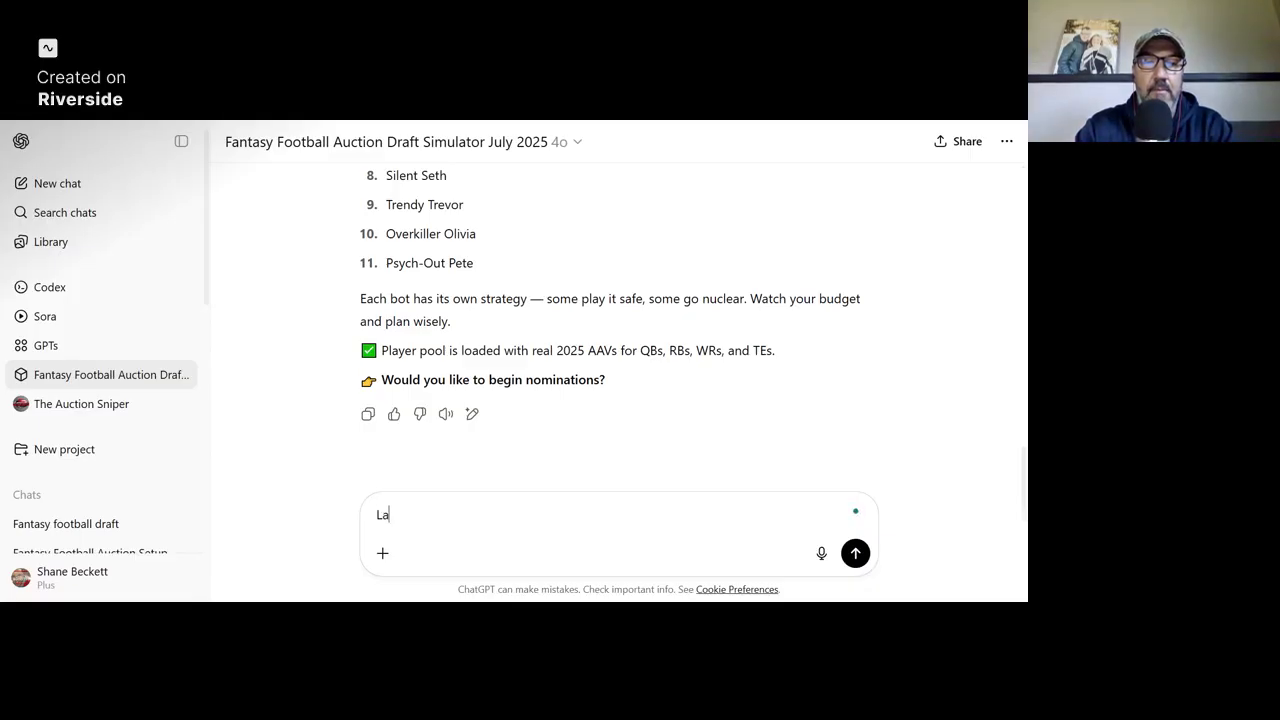
{"action": "type", "text": "mar Jackson"}
{"action": "key", "text": "Return"}
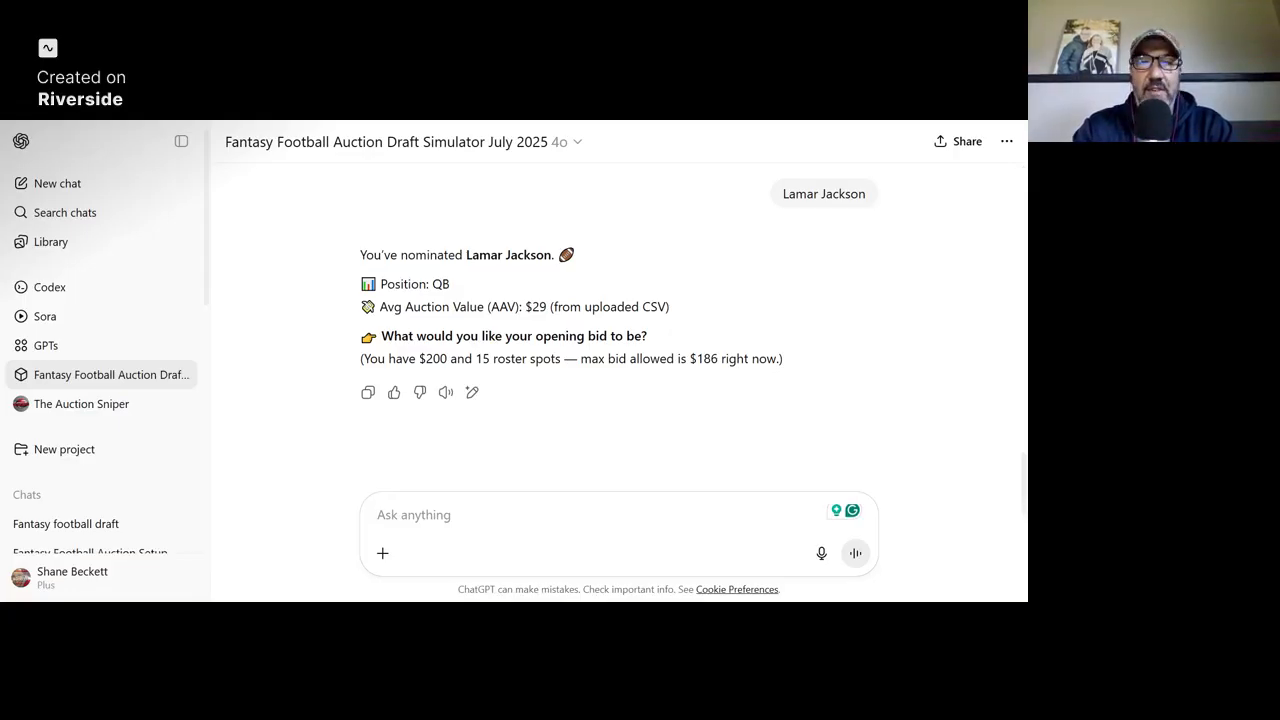
Open the bidding on Lamar Jackson at $1 and pass after reviewing the bots' bids
{"action": "type", "text": "1"}
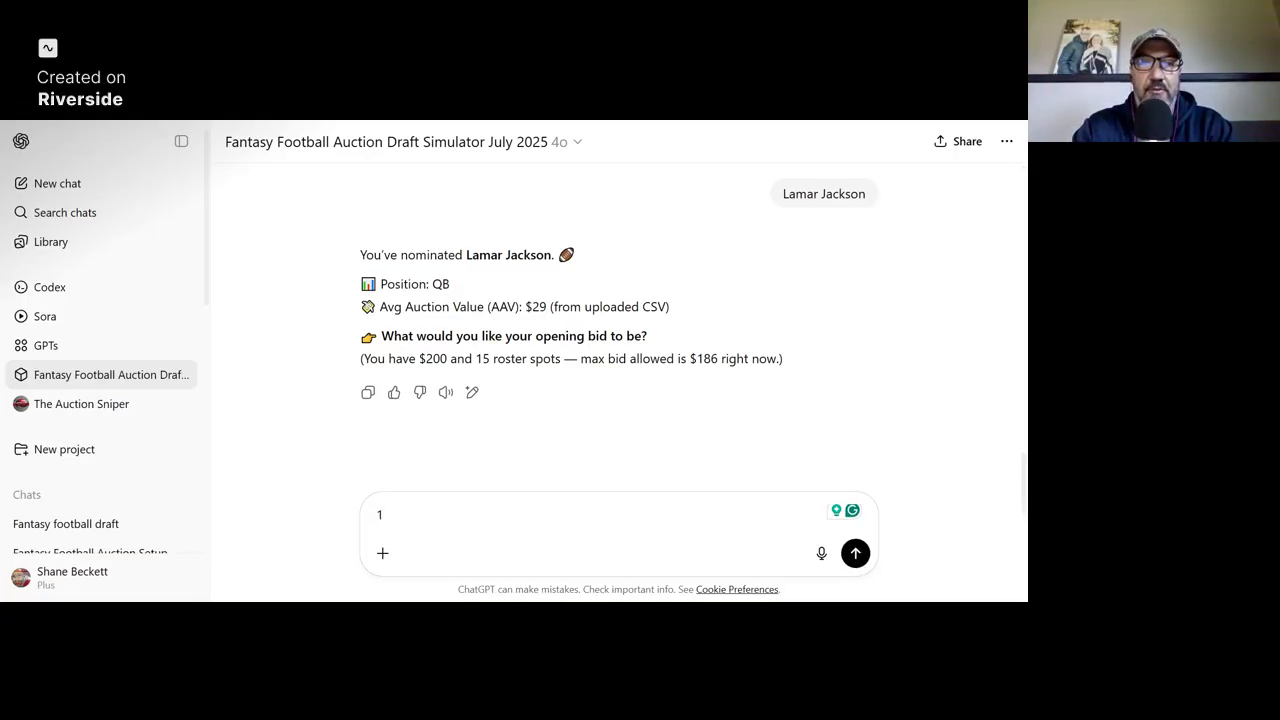
{"action": "key", "text": "Return"}
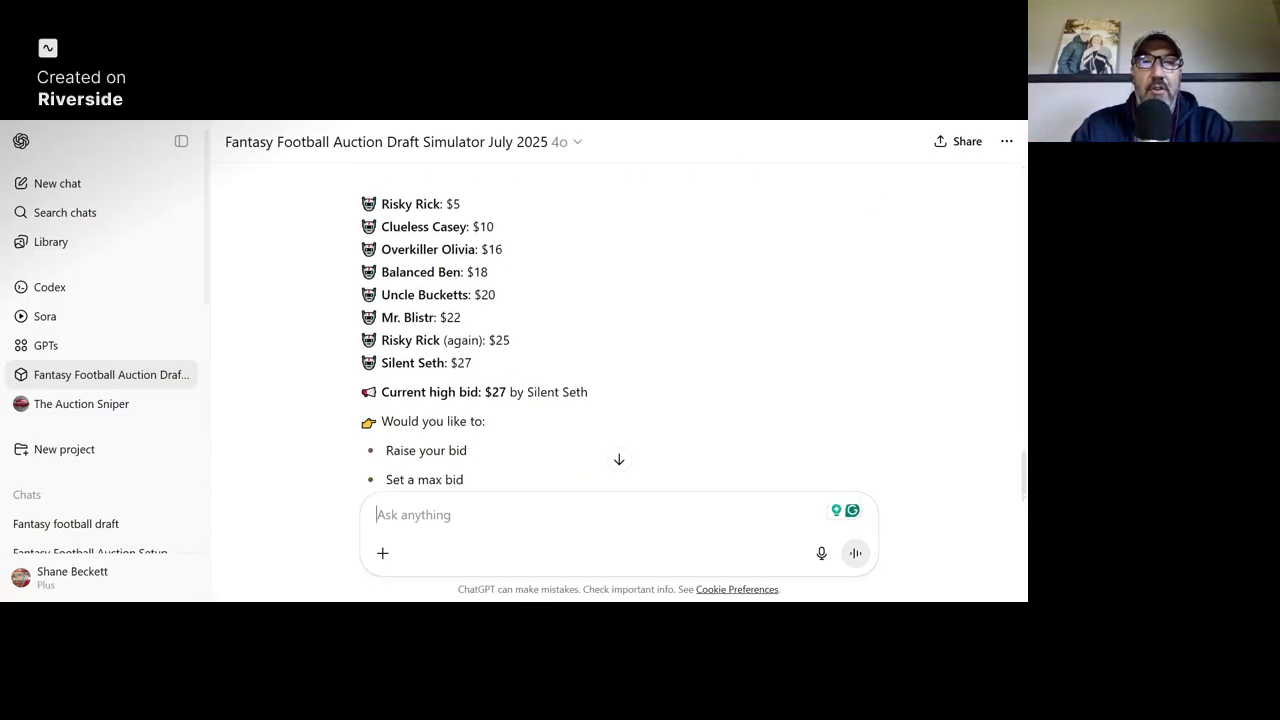
{"action": "scroll", "coordinate": [619, 330], "scroll_direction": "down", "scroll_amount": 1}
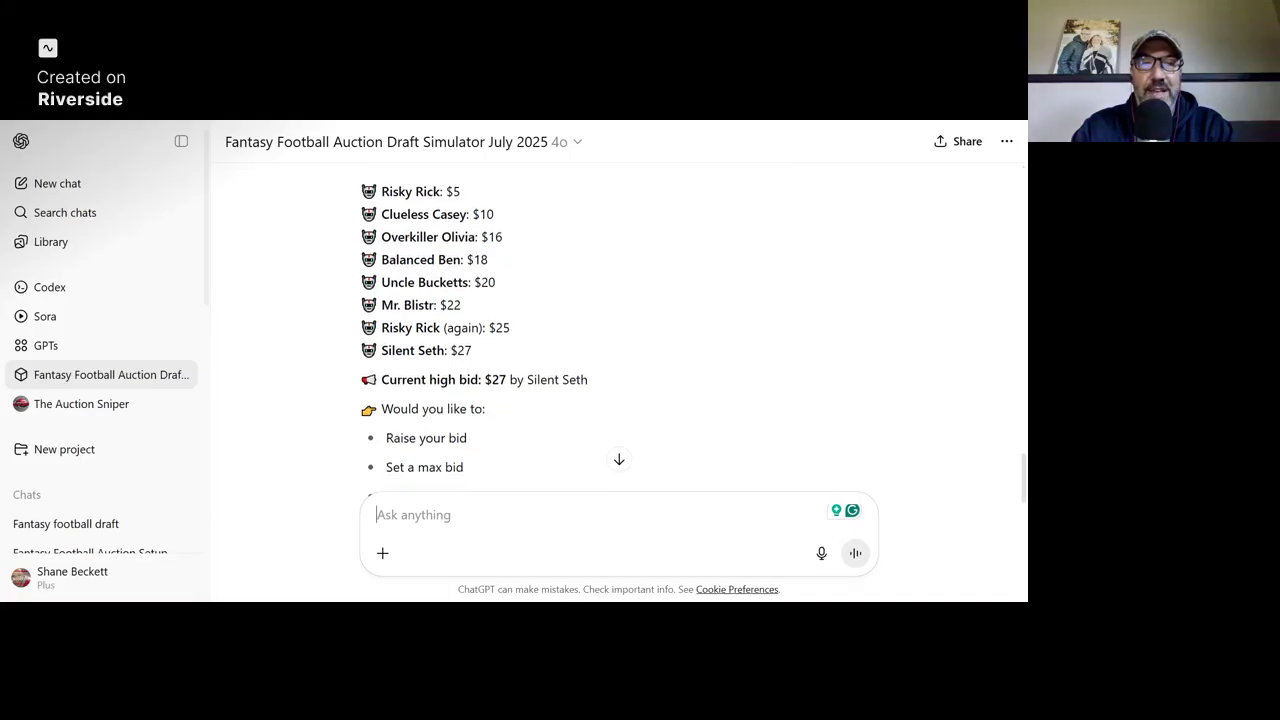
{"action": "scroll", "coordinate": [619, 330], "scroll_direction": "up", "scroll_amount": 3}
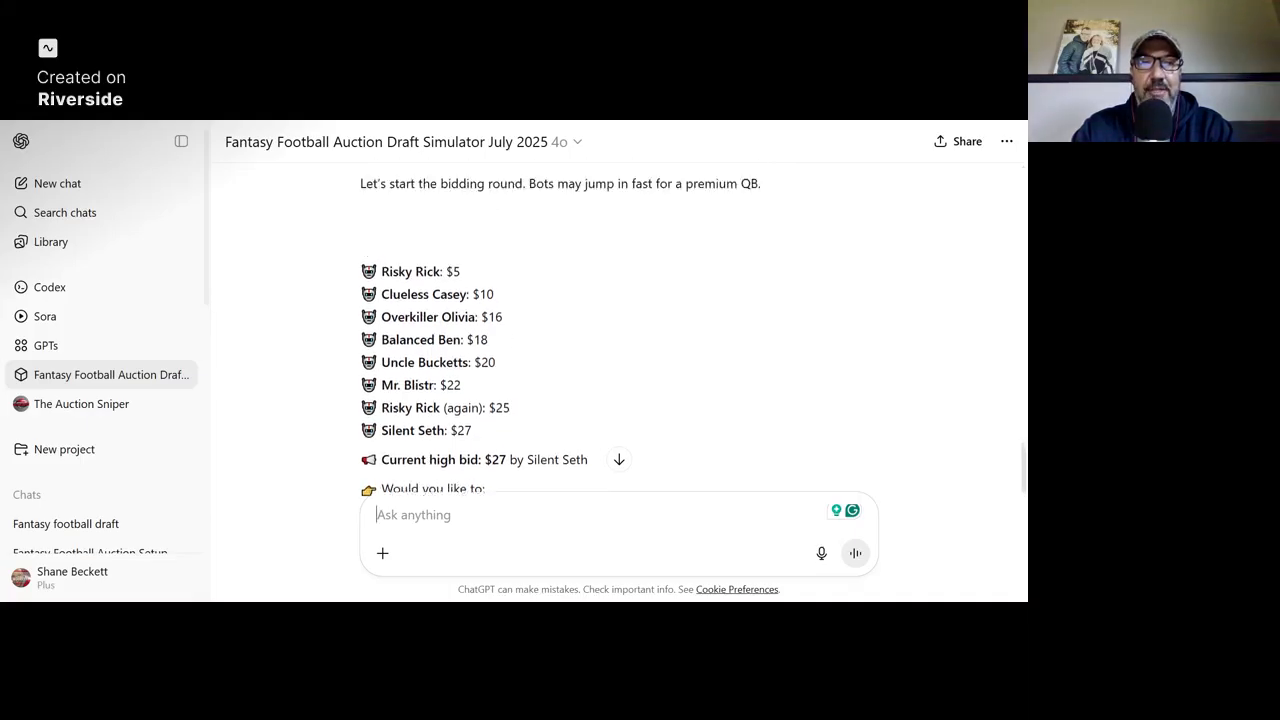
{"action": "scroll", "coordinate": [619, 330], "scroll_direction": "down", "scroll_amount": 3}
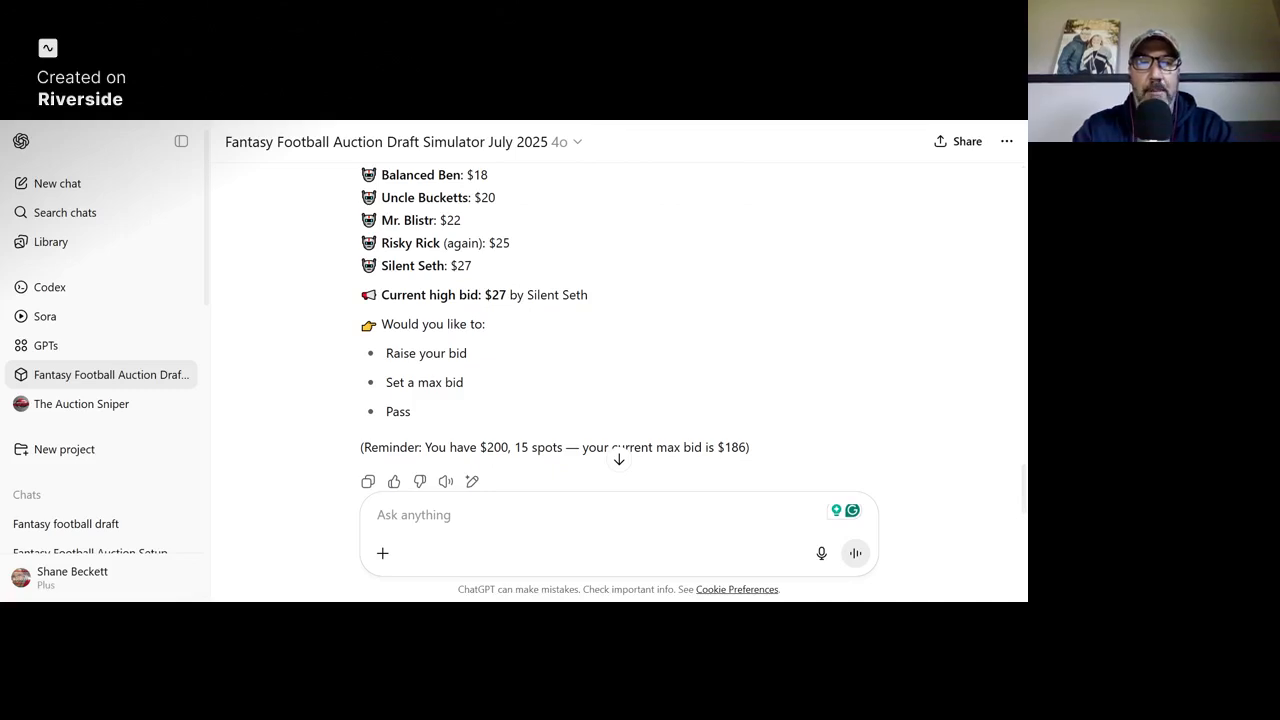
{"action": "type", "text": "pass"}
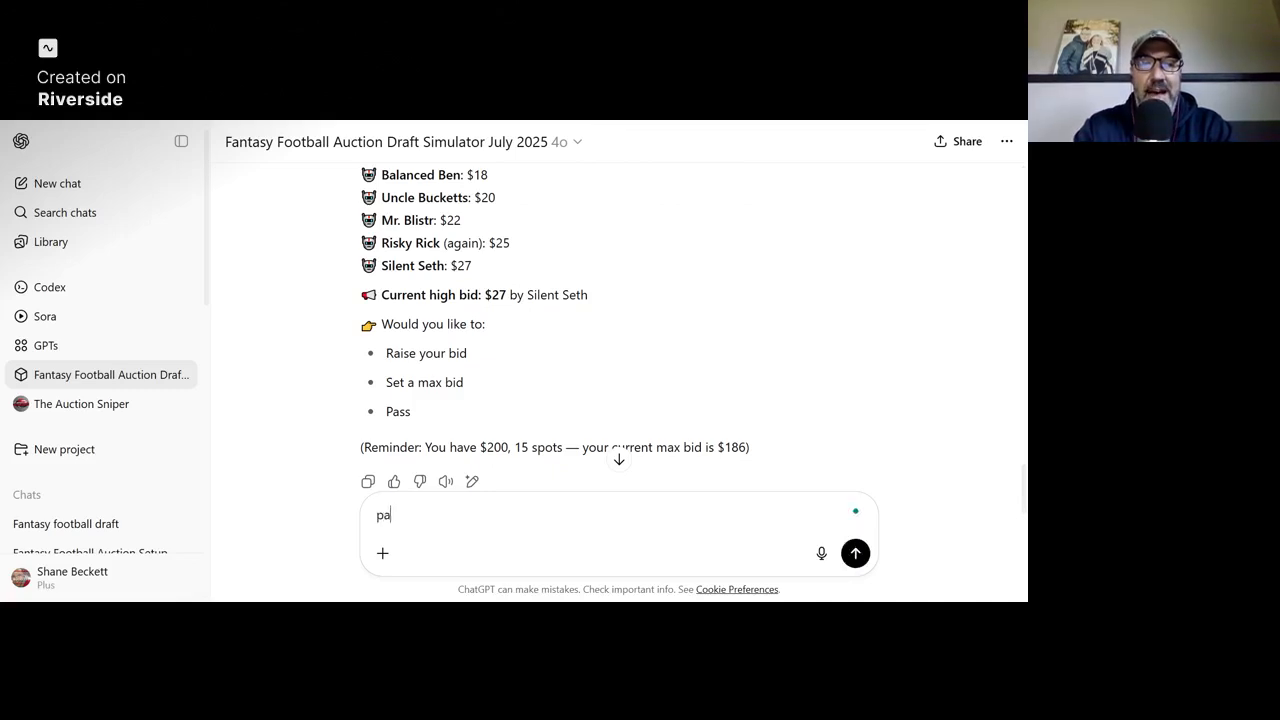
{"action": "key", "text": "Return"}
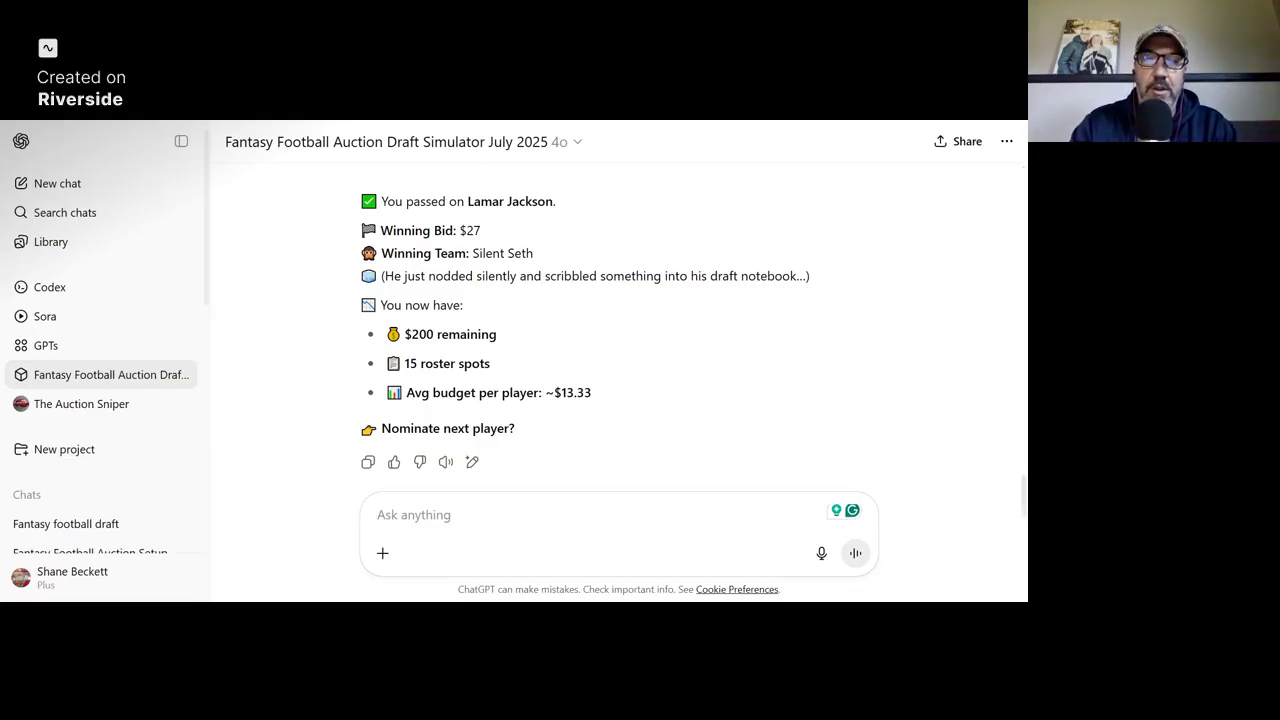
Answer the next-player nomination question with the instruction "bot nominate in order"
{"action": "scroll", "coordinate": [619, 330], "scroll_direction": "down", "scroll_amount": 1}
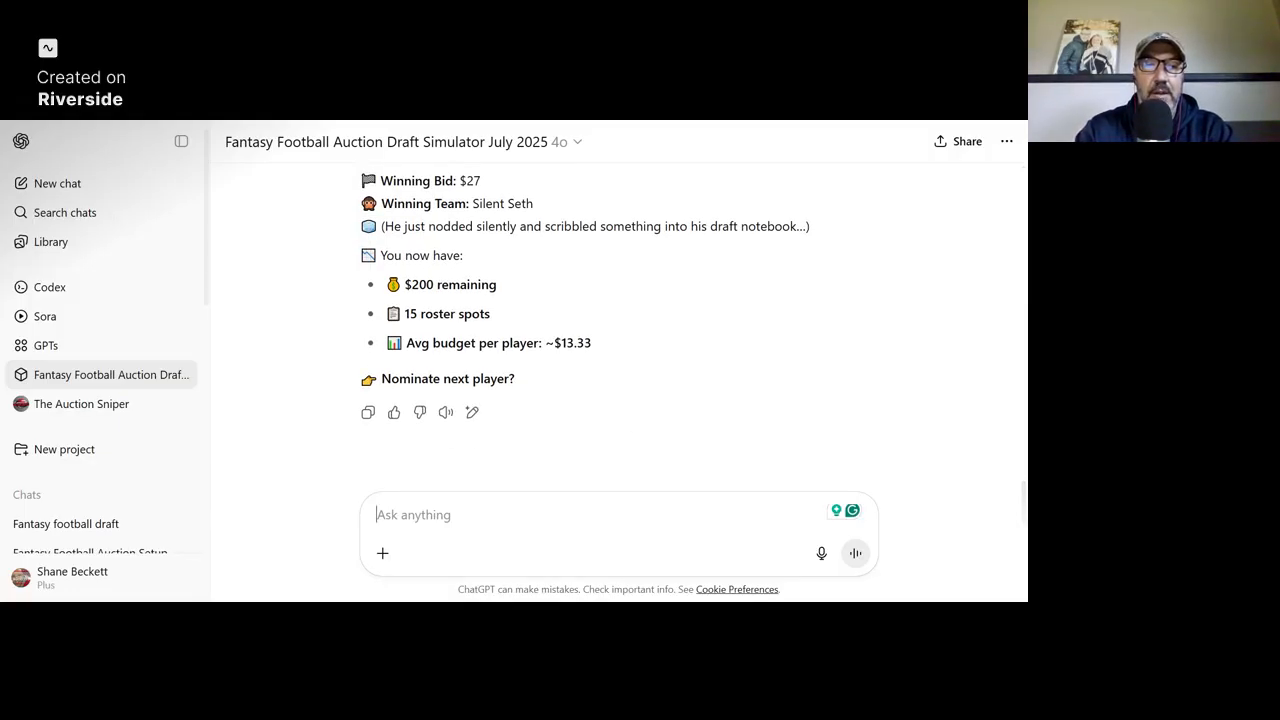
{"action": "type", "text": "bot no"}
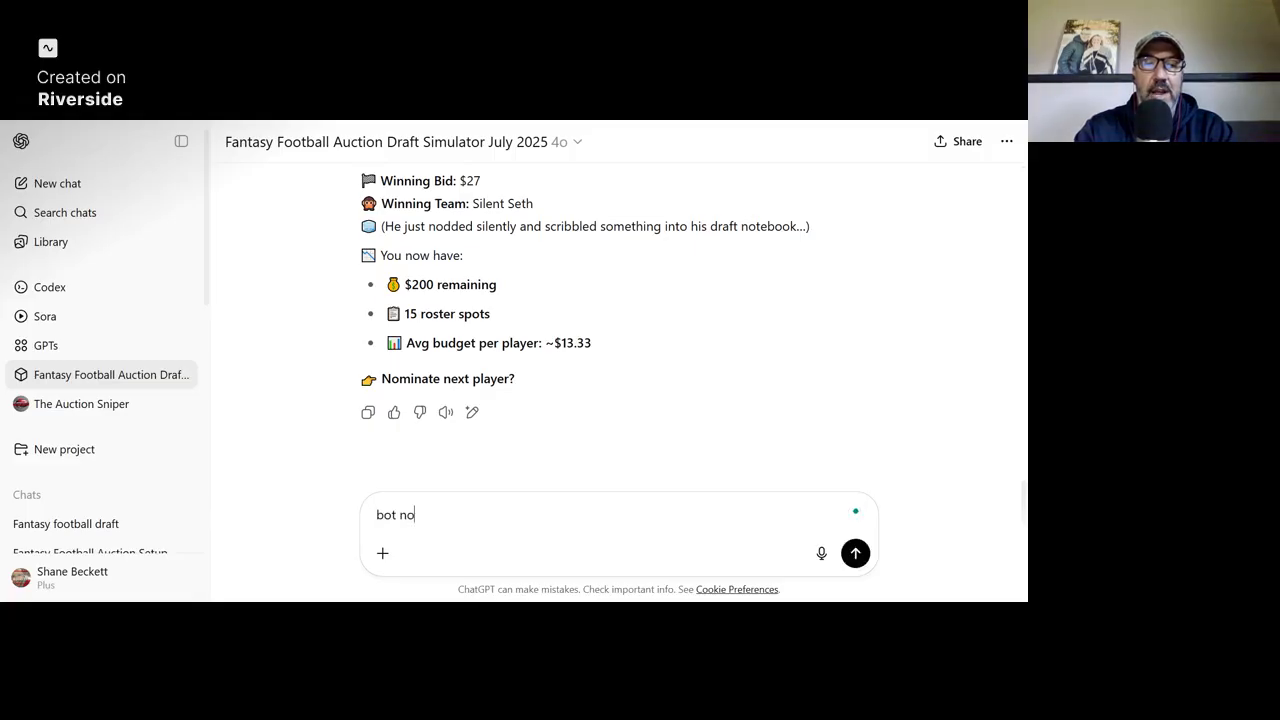
{"action": "type", "text": "minat"}
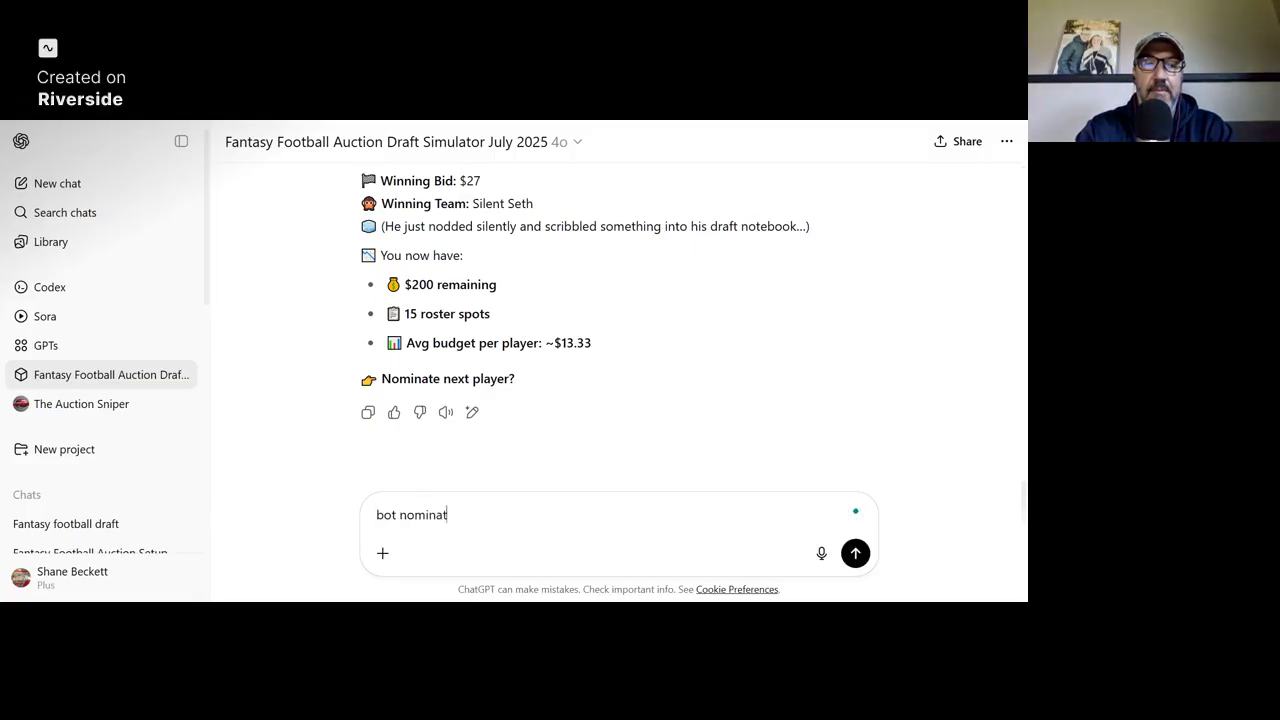
{"action": "type", "text": "e in order"}
{"action": "key", "text": "Return"}
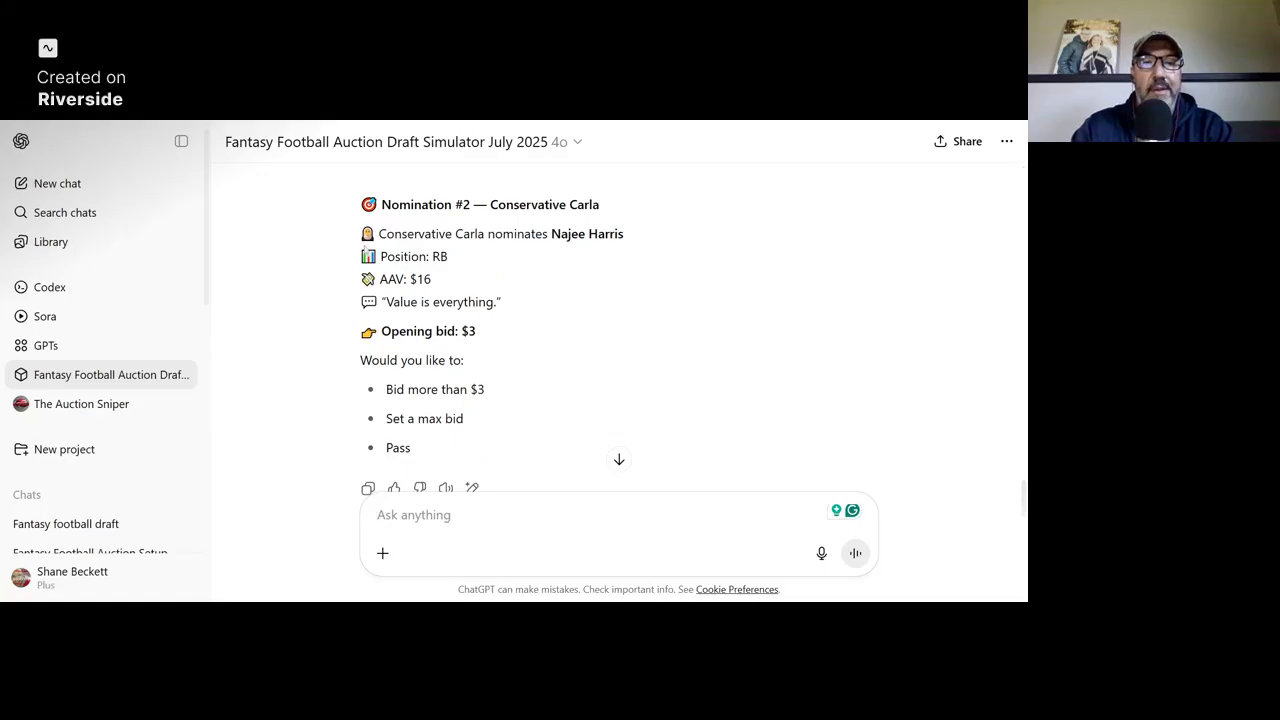
Bid $4 on Najee Harris and pass after reviewing the bots' bids
{"action": "type", "text": "4"}
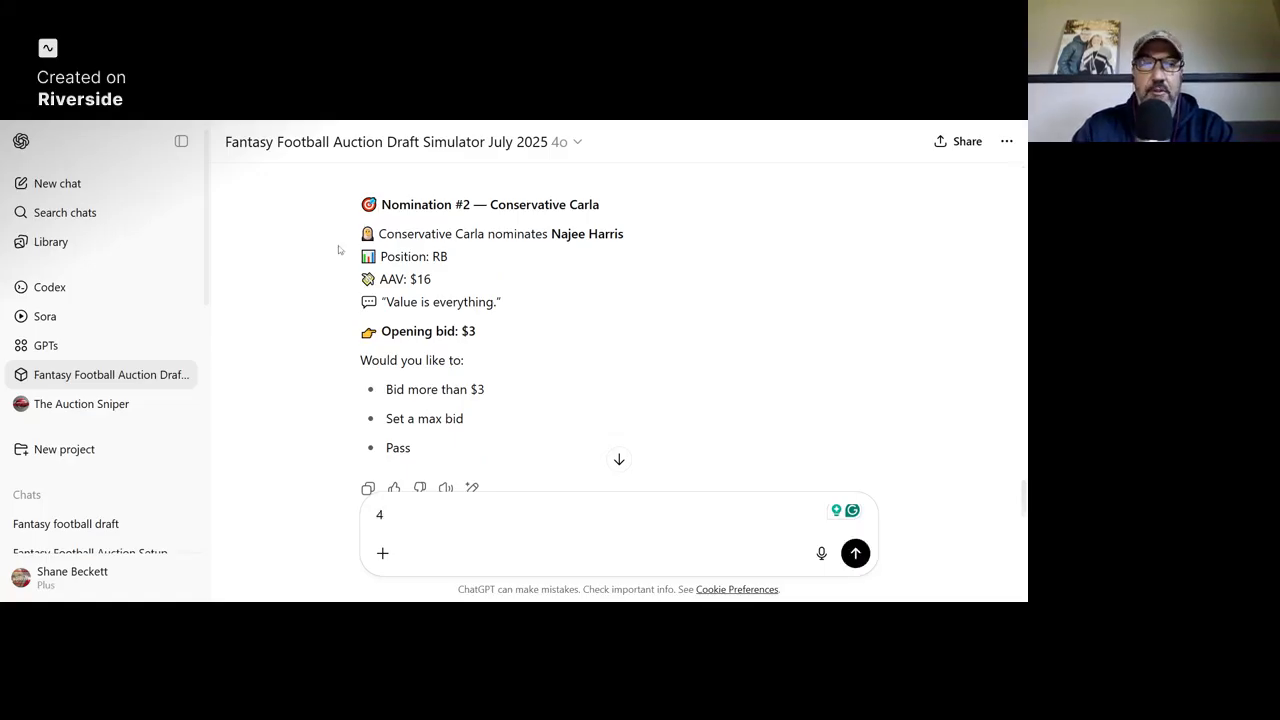
{"action": "key", "text": "Return"}
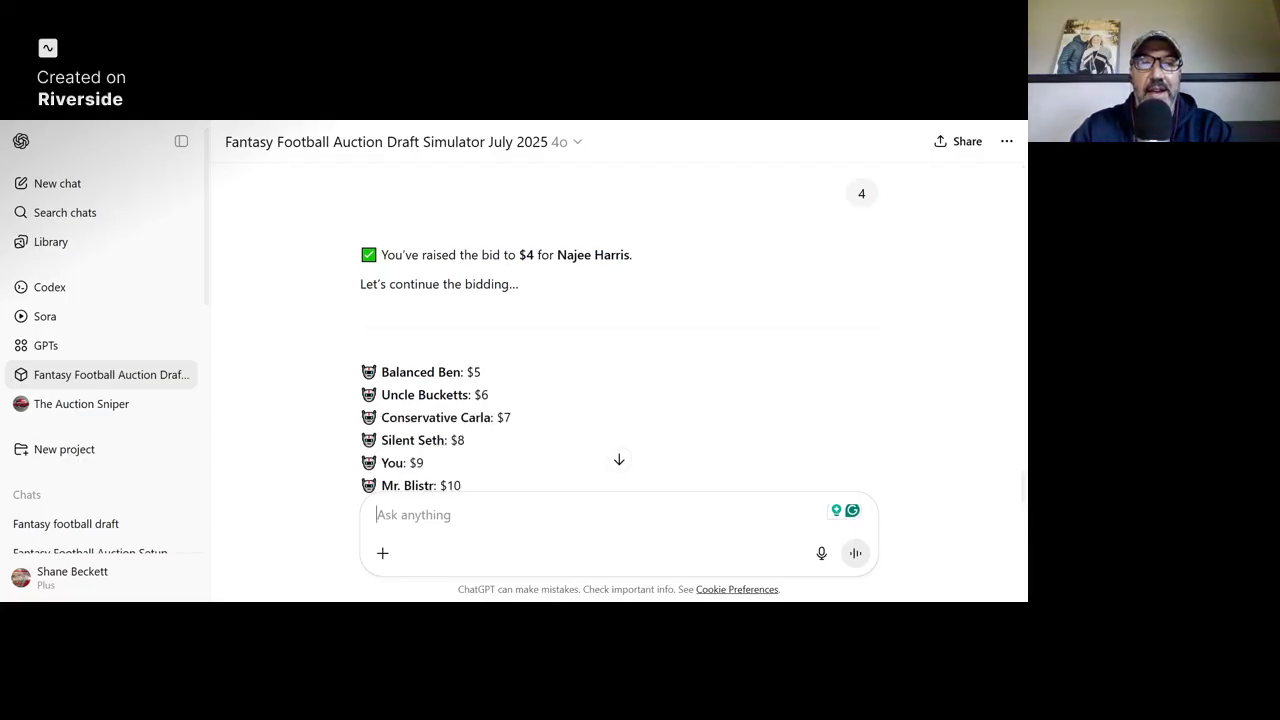
{"action": "scroll", "coordinate": [613, 396], "scroll_direction": "down", "scroll_amount": 1}
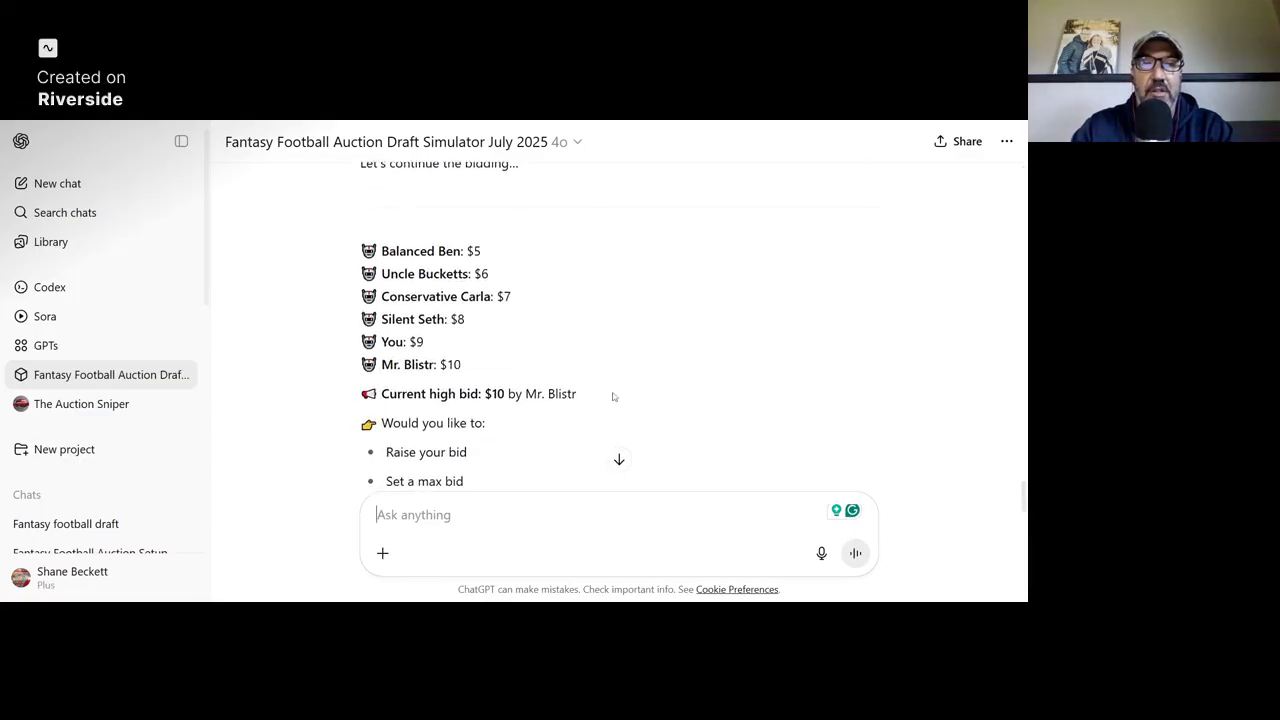
{"action": "scroll", "coordinate": [585, 425], "scroll_direction": "down", "scroll_amount": 1}
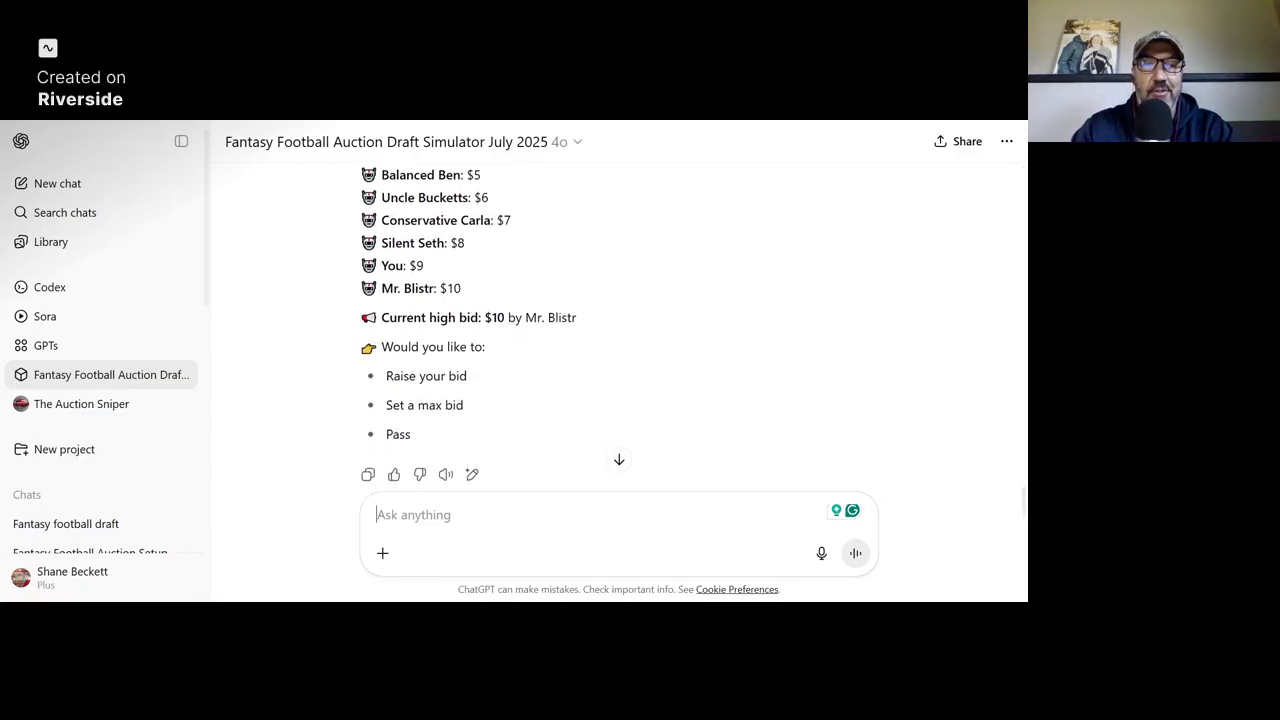
{"action": "type", "text": "pass"}
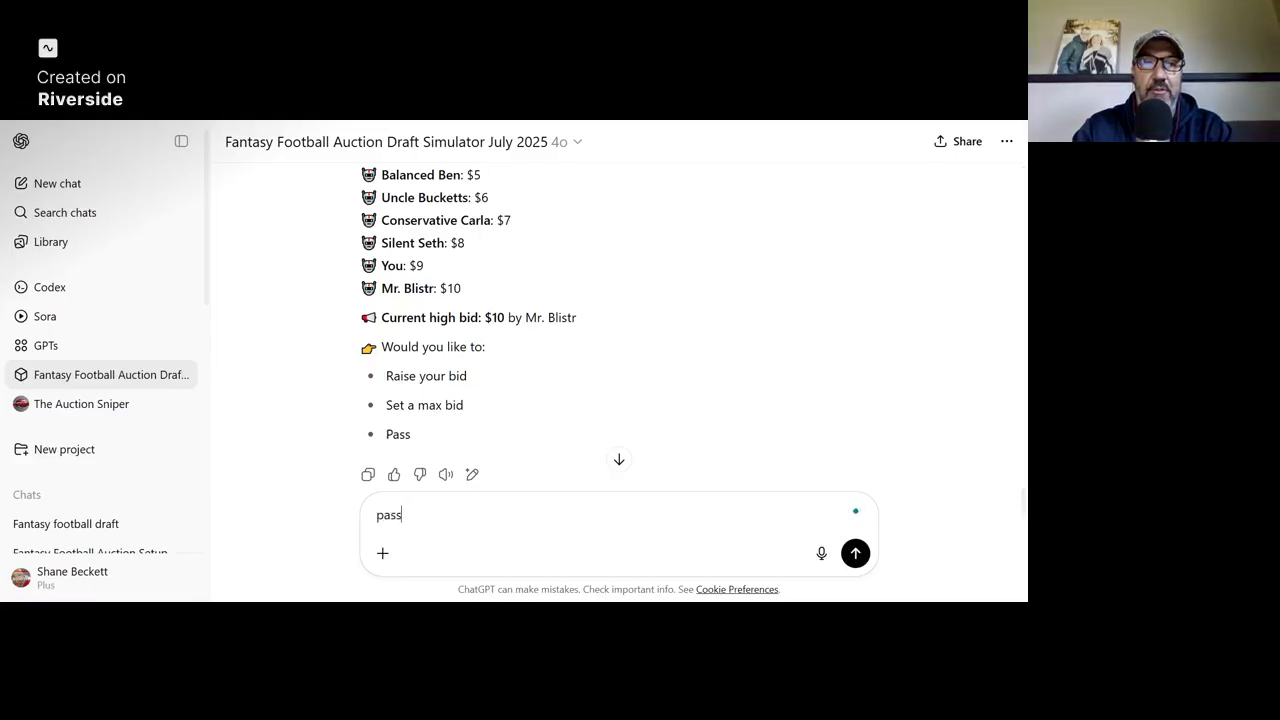
{"action": "key", "text": "Return"}
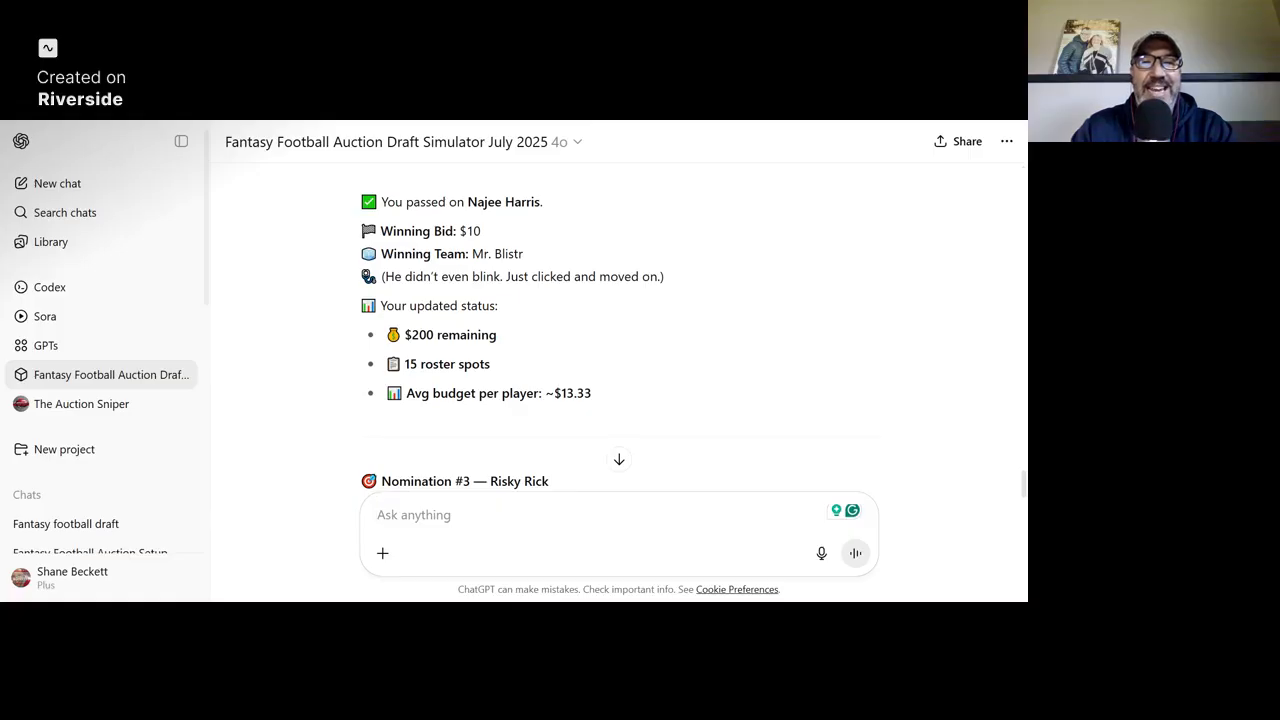
Bid $46 on Christian McCaffrey and pass after reviewing the bots' bids
{"action": "scroll", "coordinate": [619, 326], "scroll_direction": "down", "scroll_amount": 1}
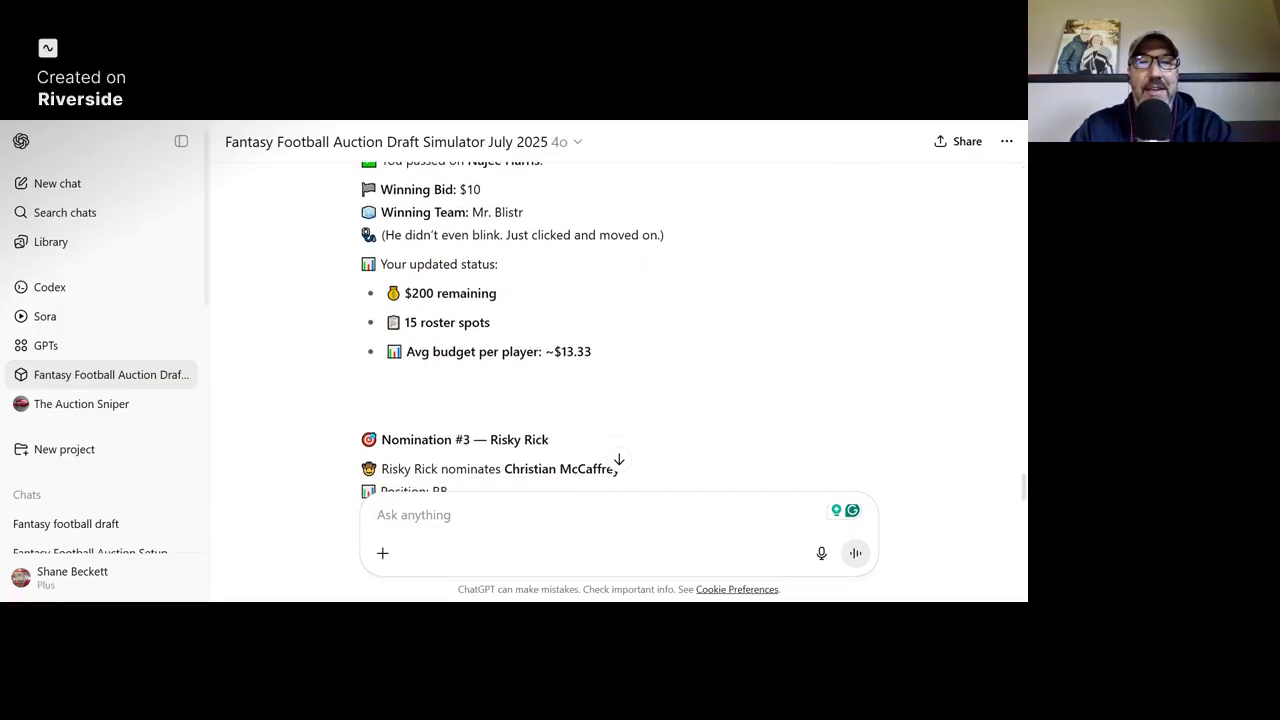
{"action": "scroll", "coordinate": [619, 326], "scroll_direction": "down", "scroll_amount": 1}
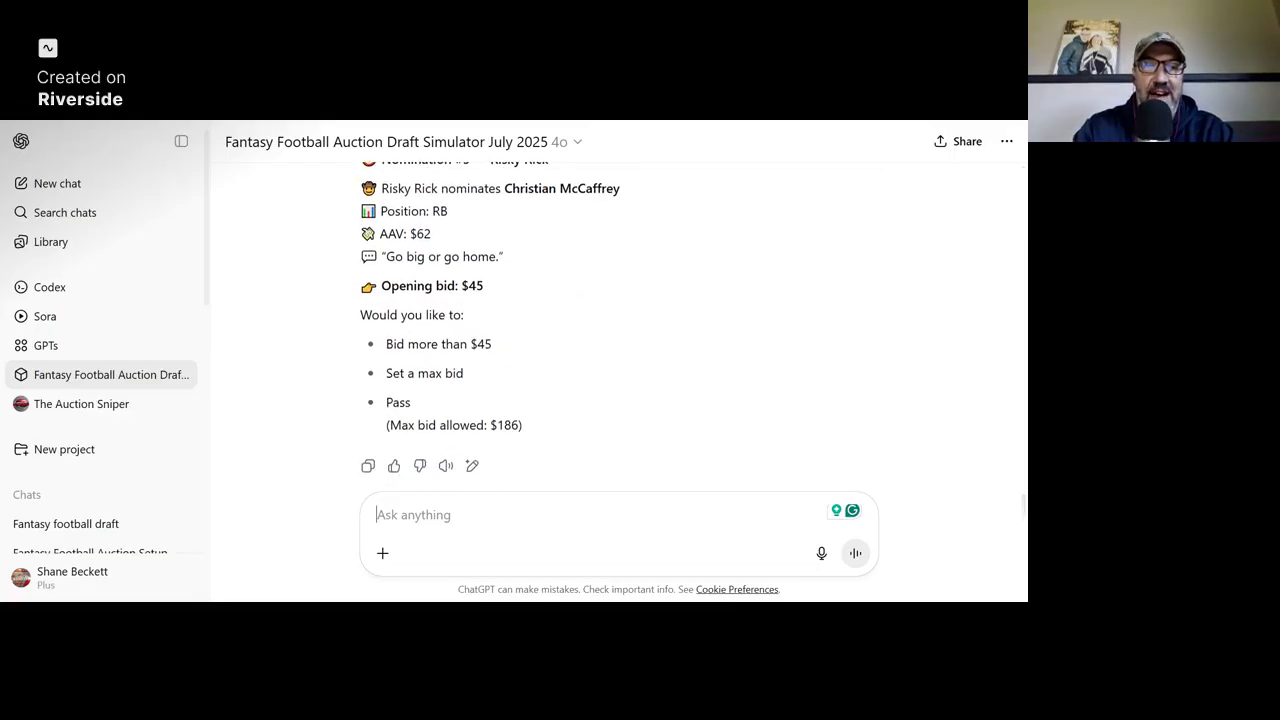
{"action": "type", "text": "46"}
{"action": "key", "text": "Return"}
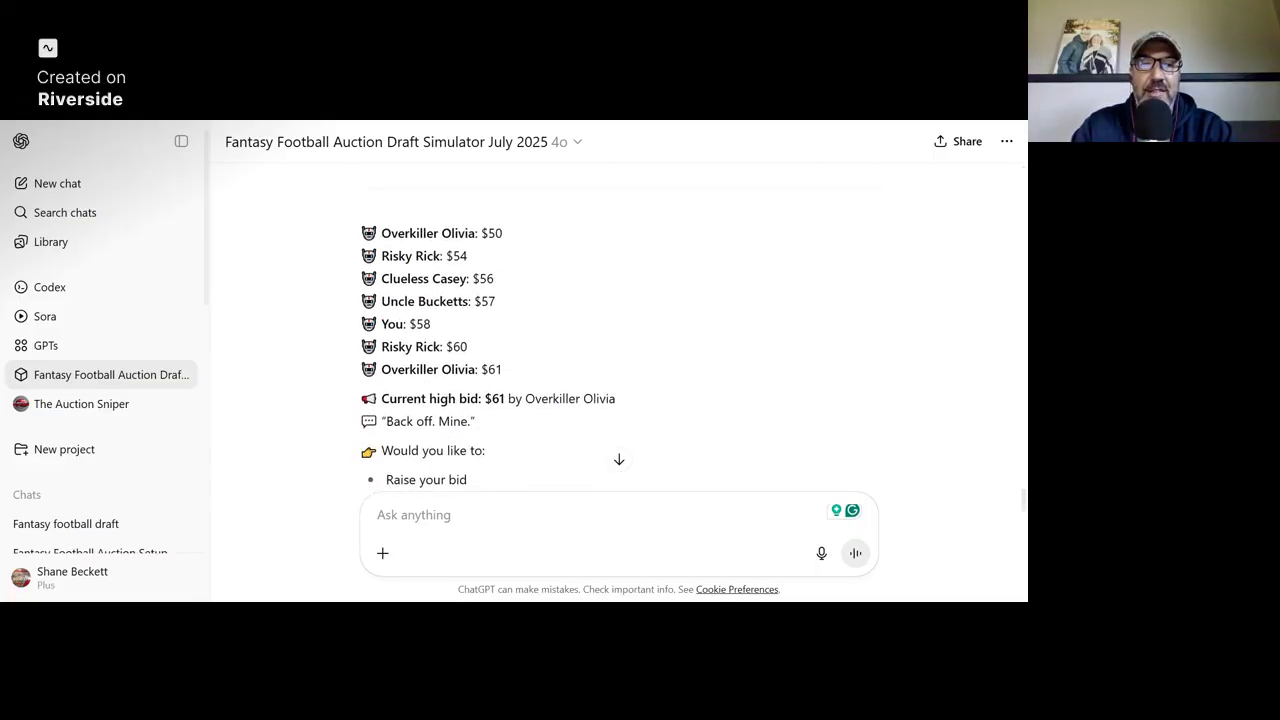
{"action": "scroll", "coordinate": [619, 328], "scroll_direction": "down", "scroll_amount": 1}
{"action": "scroll", "coordinate": [619, 328], "scroll_direction": "down", "scroll_amount": 1}
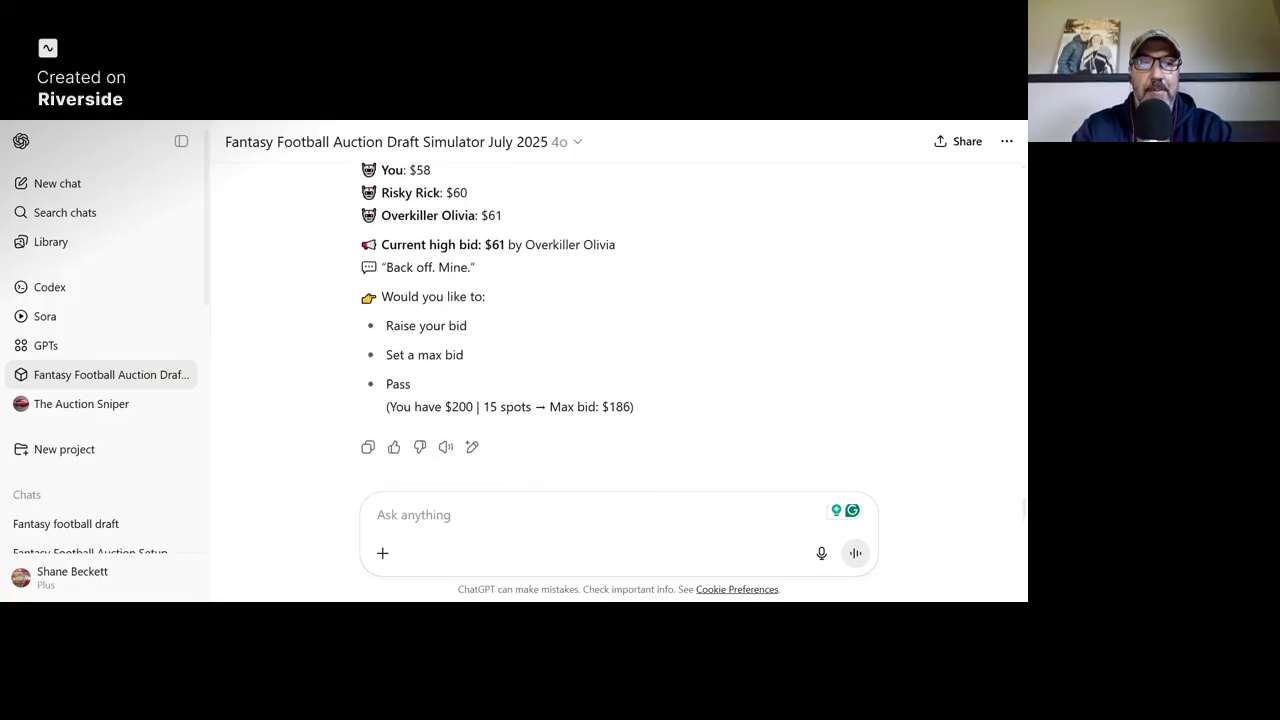
{"action": "type", "text": "pass"}
{"action": "key", "text": "Return"}
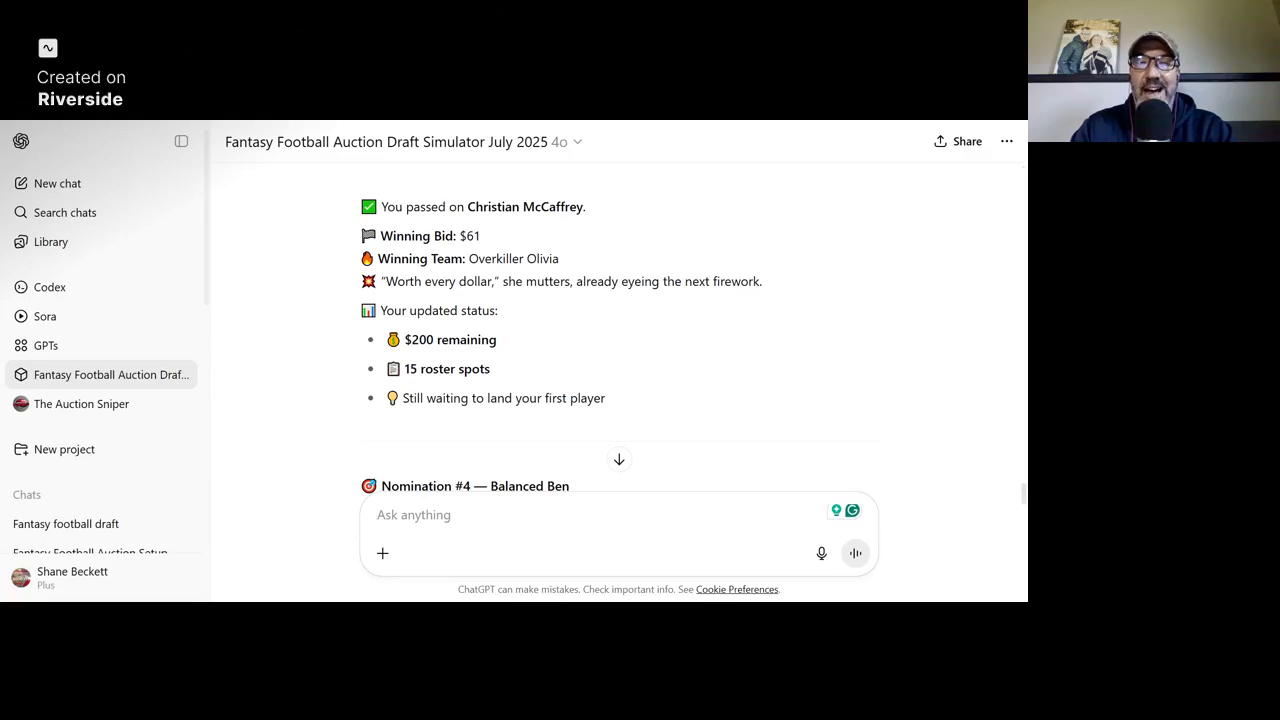
Review Balanced Ben's nomination of Tee Higgins and bid $9 on him
{"action": "scroll", "coordinate": [619, 330], "scroll_direction": "down", "scroll_amount": 1}
{"action": "scroll", "coordinate": [619, 330], "scroll_direction": "down", "scroll_amount": 3}
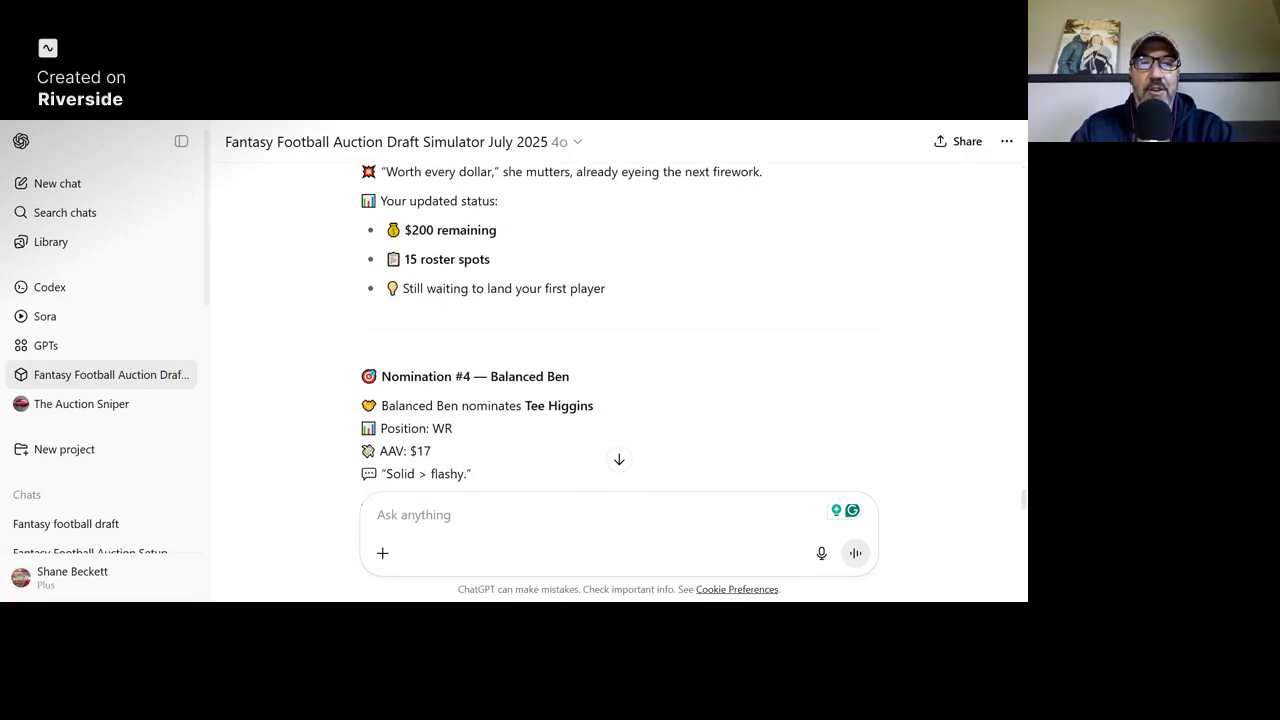
{"action": "scroll", "coordinate": [604, 482], "scroll_direction": "down", "scroll_amount": 2}
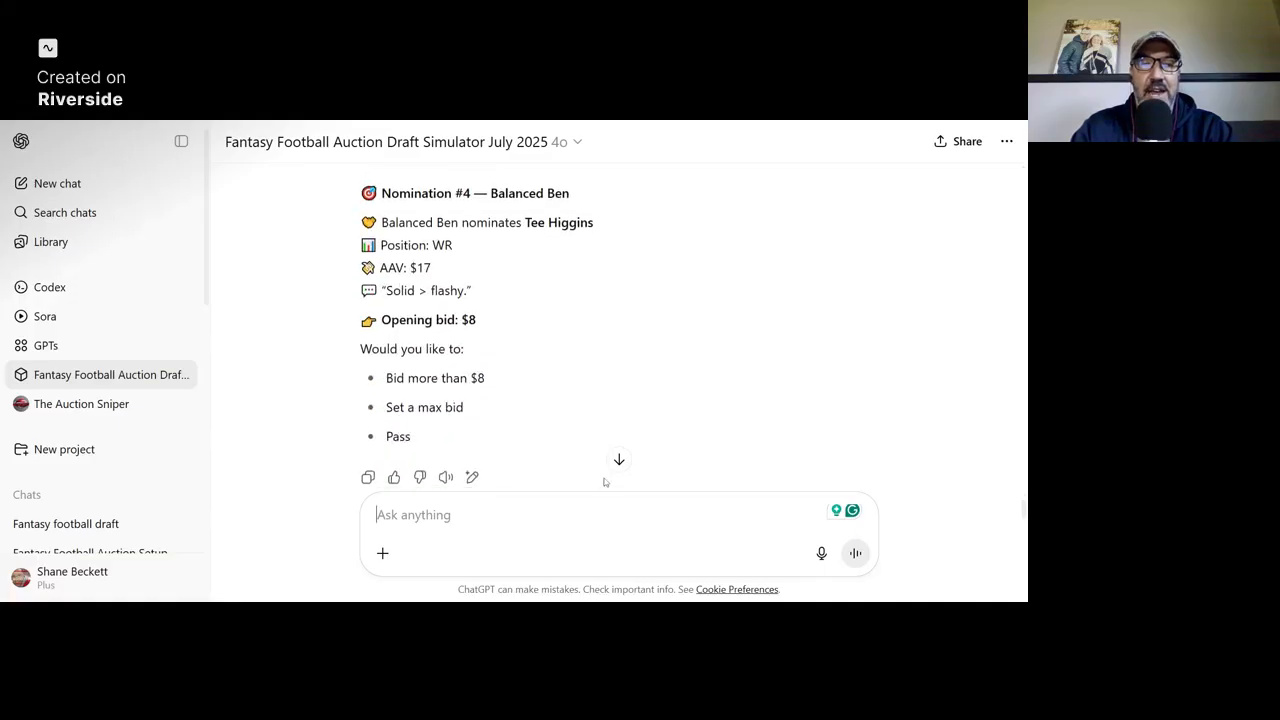
{"action": "type", "text": "9"}
{"action": "key", "text": "Return"}
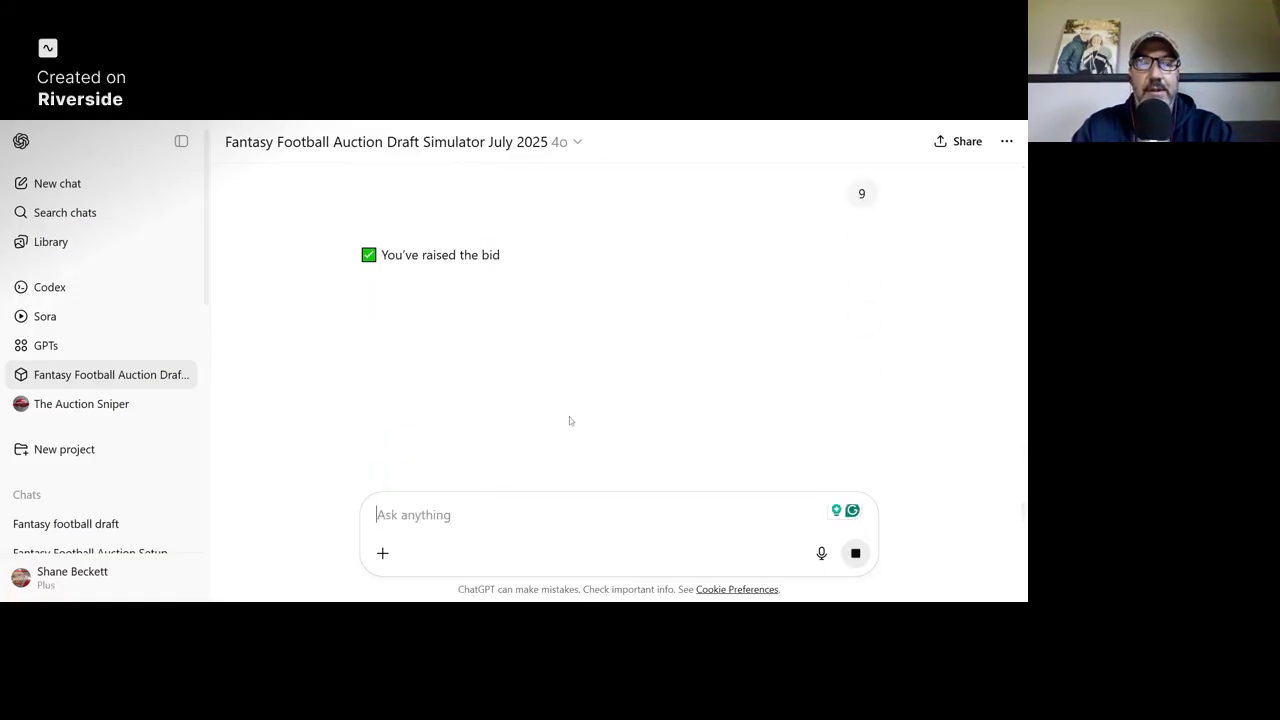
Review the bots' bids on Tee Higgins against his auction value and raise the bid to $18
{"action": "scroll", "coordinate": [621, 383], "scroll_direction": "down", "scroll_amount": 2}
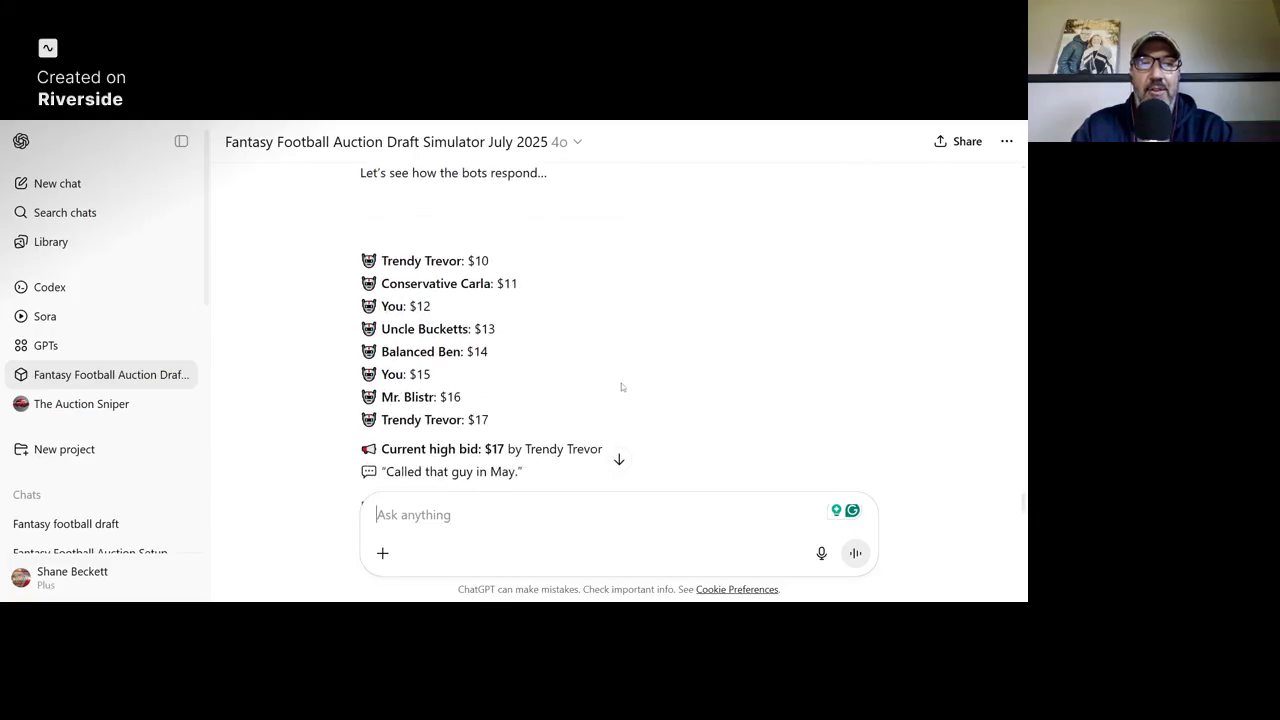
{"action": "scroll", "coordinate": [621, 383], "scroll_direction": "down", "scroll_amount": 2}
{"action": "scroll", "coordinate": [621, 383], "scroll_direction": "down", "scroll_amount": 1}
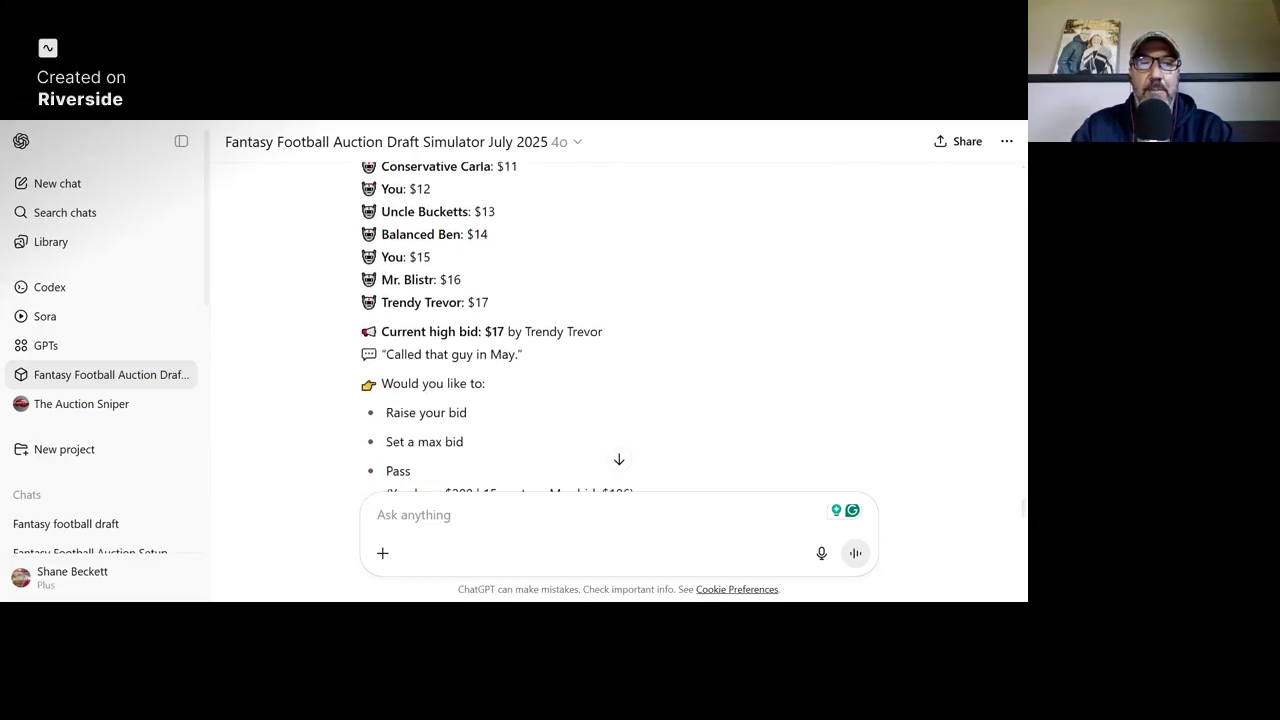
{"action": "scroll", "coordinate": [618, 330], "scroll_direction": "up", "scroll_amount": 7}
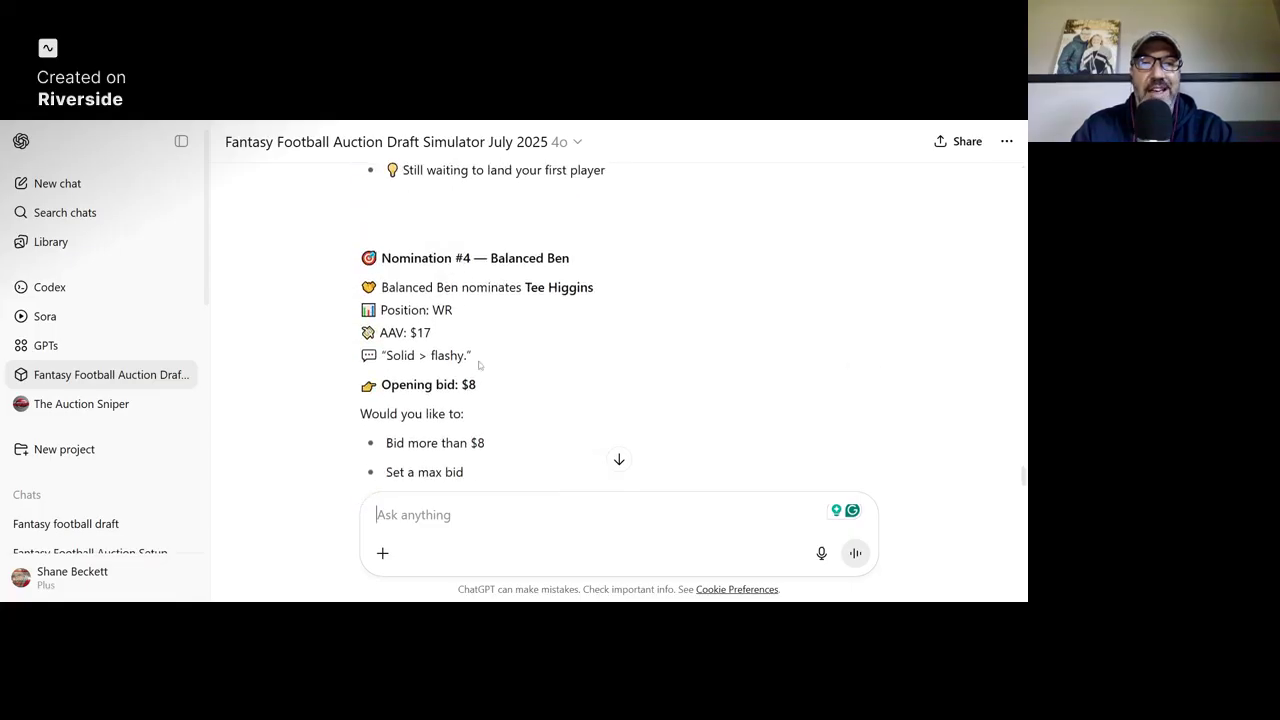
{"action": "scroll", "coordinate": [649, 397], "scroll_direction": "down", "scroll_amount": 7}
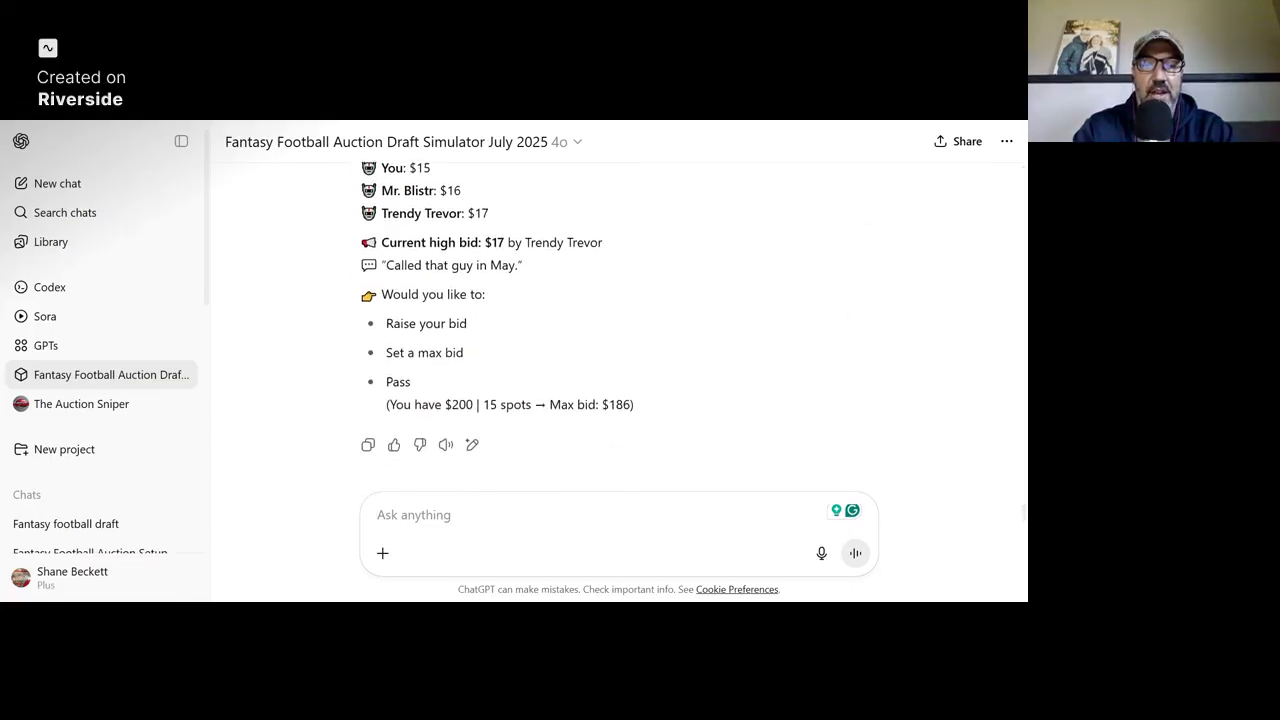
{"action": "type", "text": "18"}
{"action": "key", "text": "Return"}
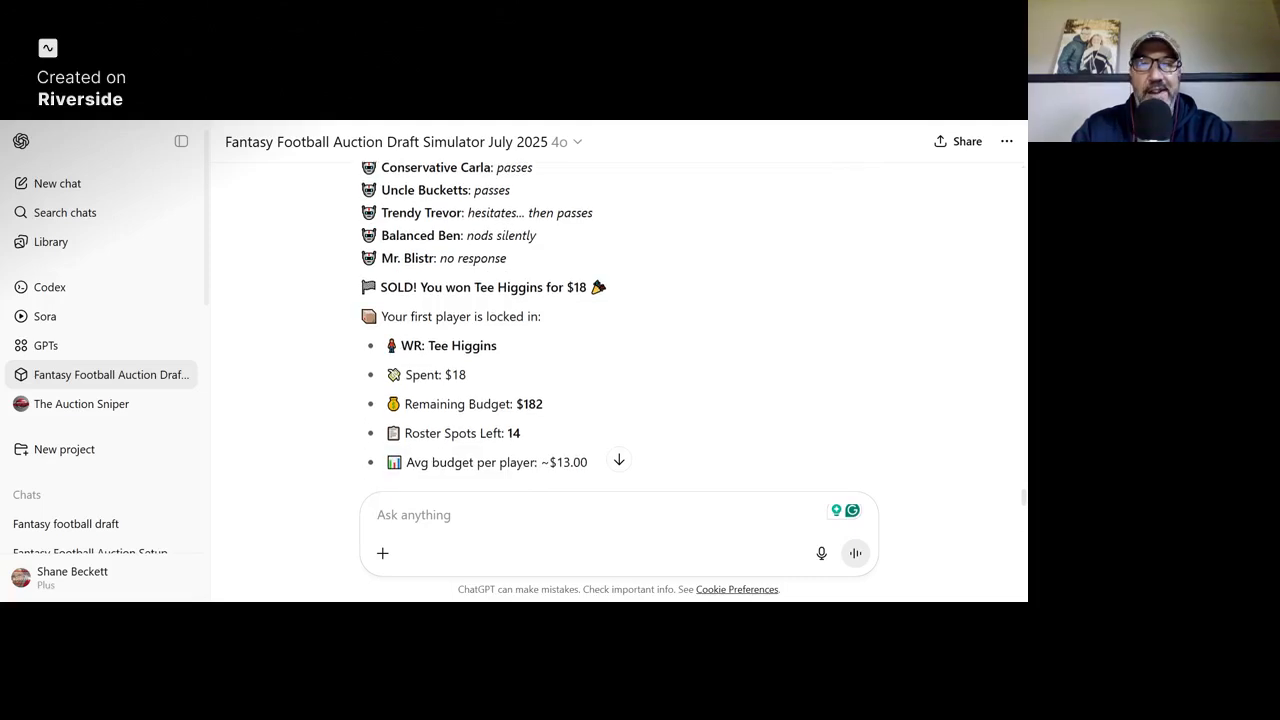
Check the updated roster and budget, and pass on Wildcard Wendy's nomination of Taysom Hill
{"action": "scroll", "coordinate": [618, 325], "scroll_direction": "down", "scroll_amount": 1}
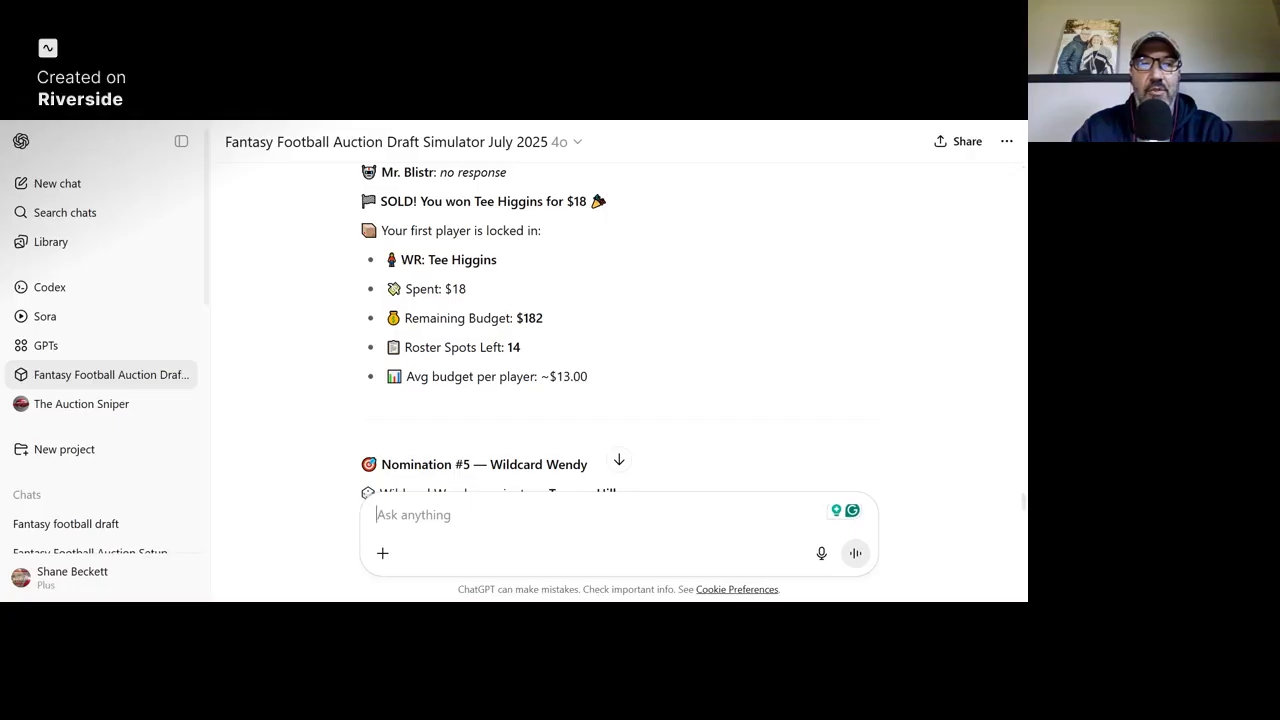
{"action": "scroll", "coordinate": [618, 330], "scroll_direction": "down", "scroll_amount": 1}
{"action": "scroll", "coordinate": [618, 330], "scroll_direction": "down", "scroll_amount": 3}
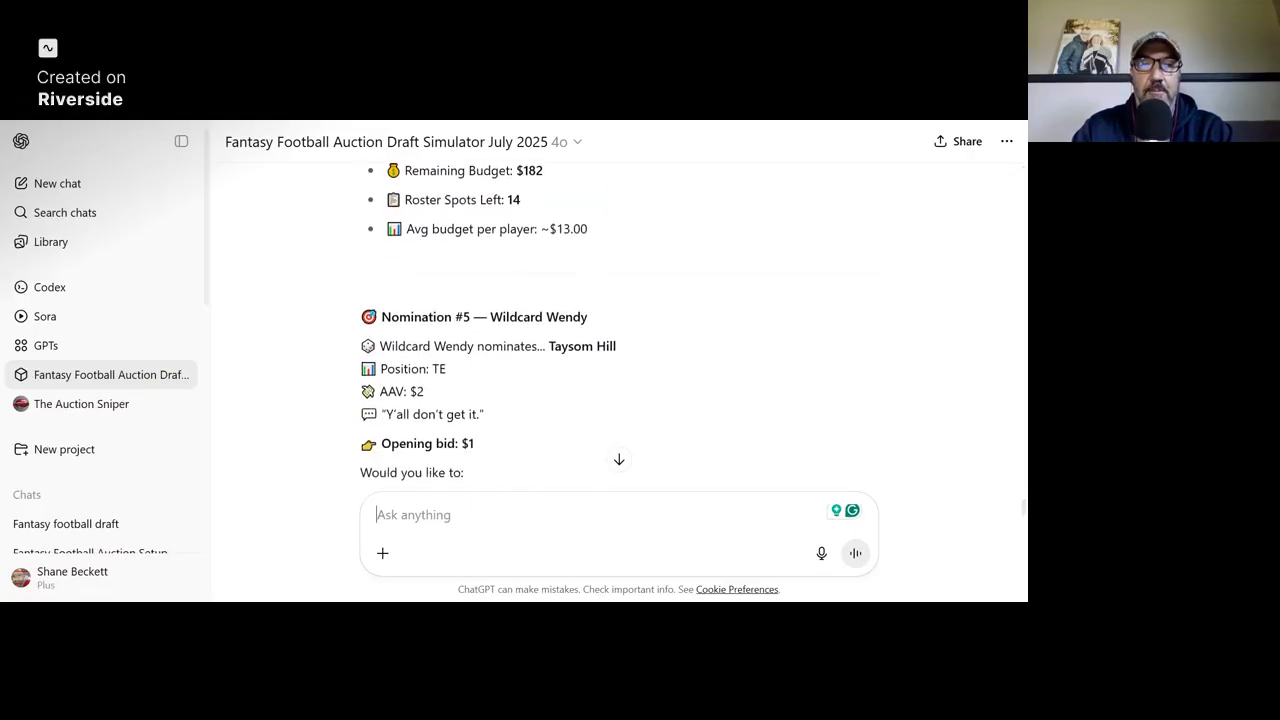
{"action": "scroll", "coordinate": [618, 330], "scroll_direction": "down", "scroll_amount": 1}
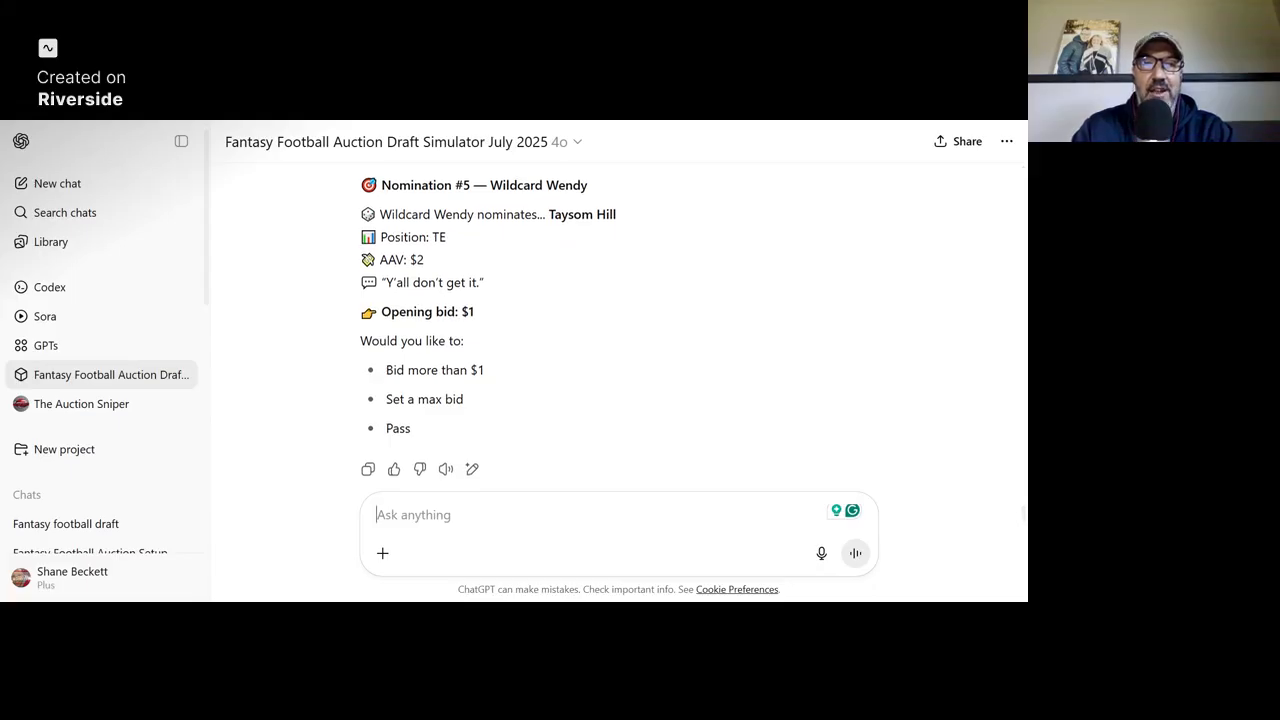
{"action": "type", "text": "pass"}
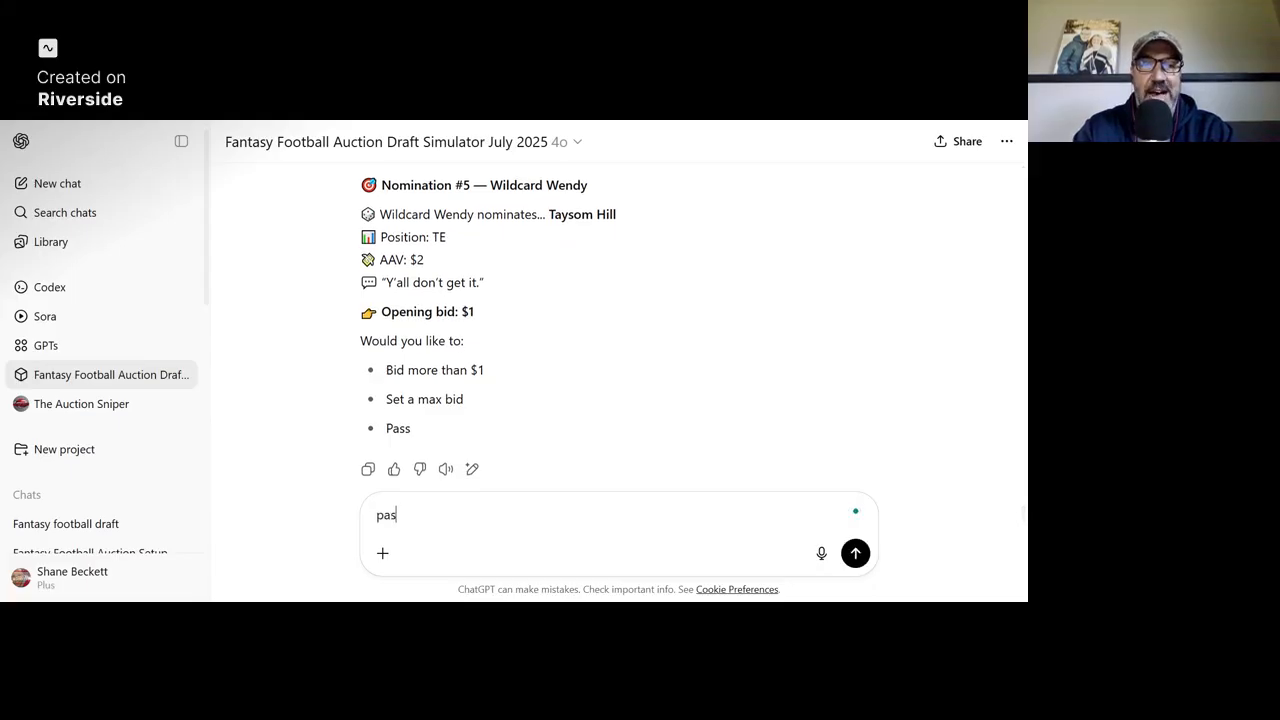
{"action": "key", "text": "Return"}
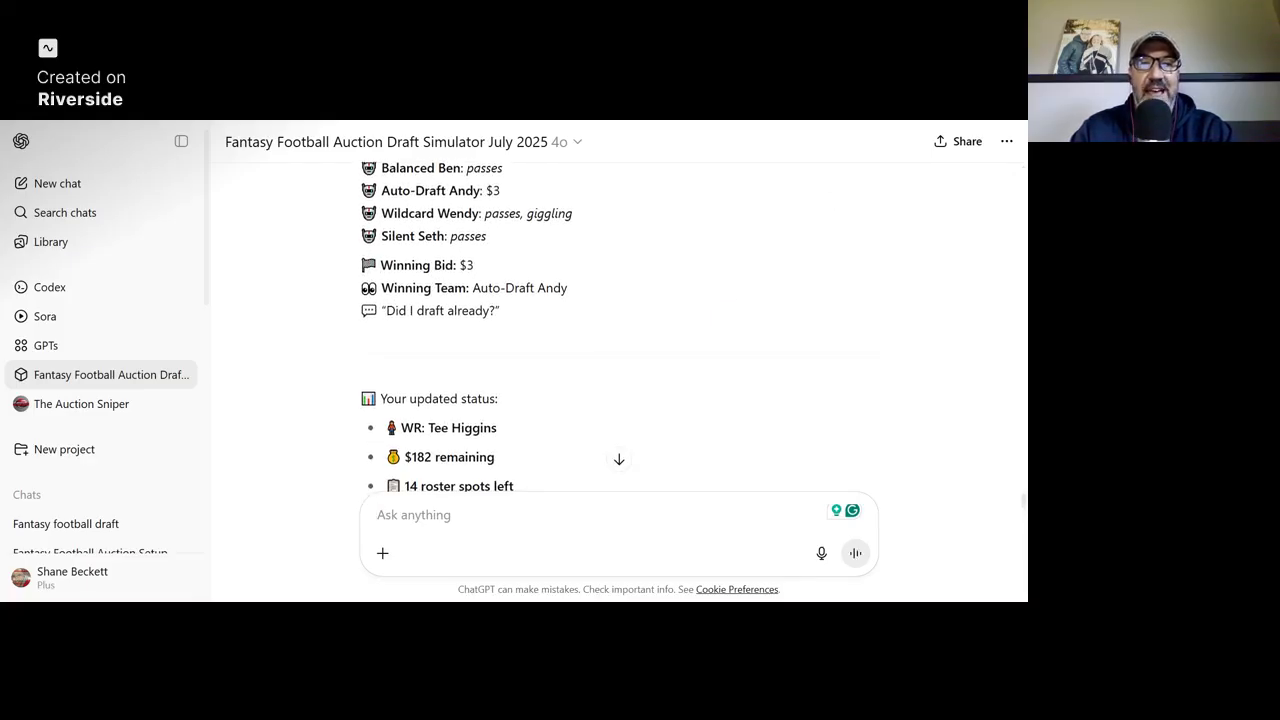
Review Uncle Bucketts' nomination of CeeDee Lamb and bid $36 on him
{"action": "scroll", "coordinate": [620, 330], "scroll_direction": "down", "scroll_amount": 3}
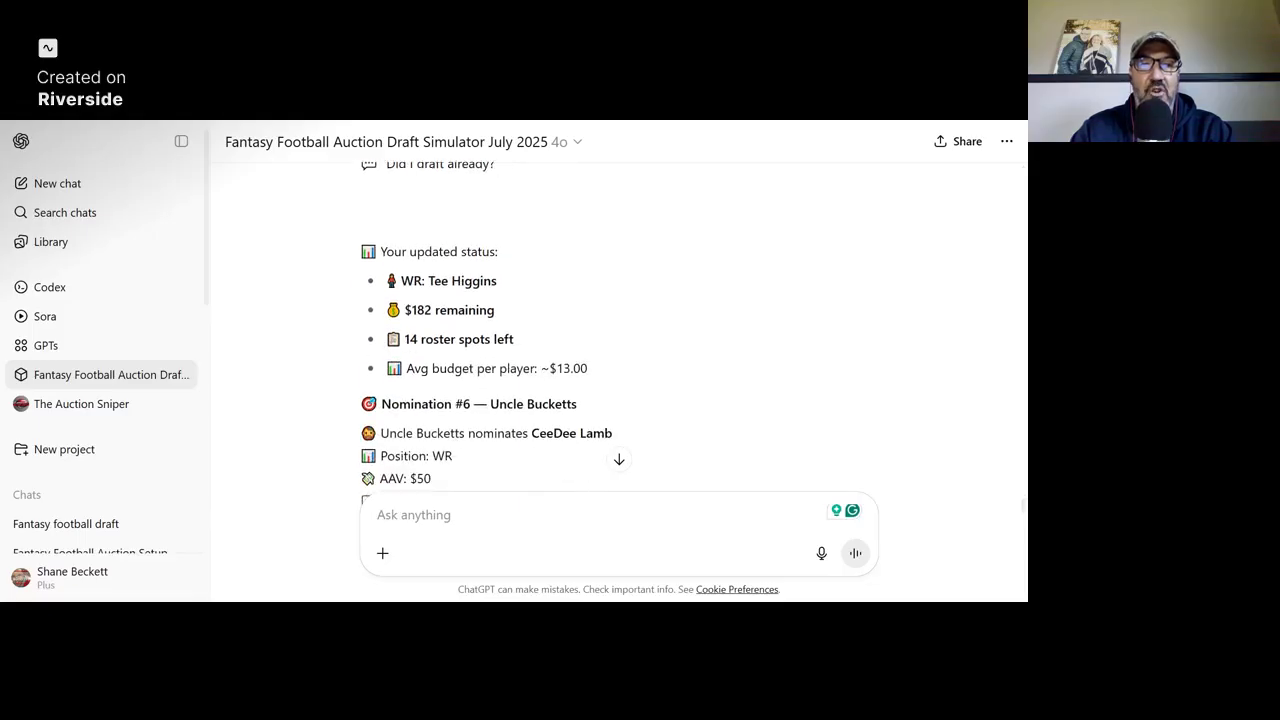
{"action": "scroll", "coordinate": [620, 330], "scroll_direction": "down", "scroll_amount": 2}
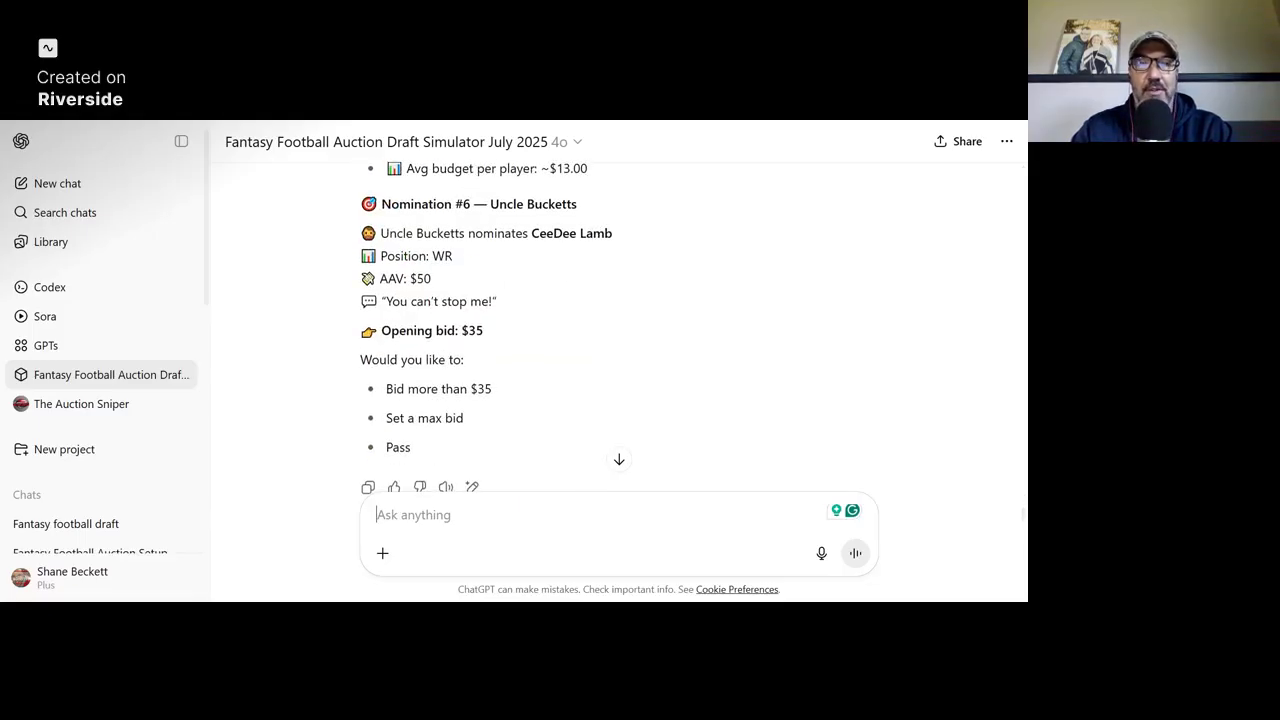
{"action": "scroll", "coordinate": [620, 330], "scroll_direction": "down", "scroll_amount": 1}
{"action": "scroll", "coordinate": [620, 330], "scroll_direction": "up", "scroll_amount": 1}
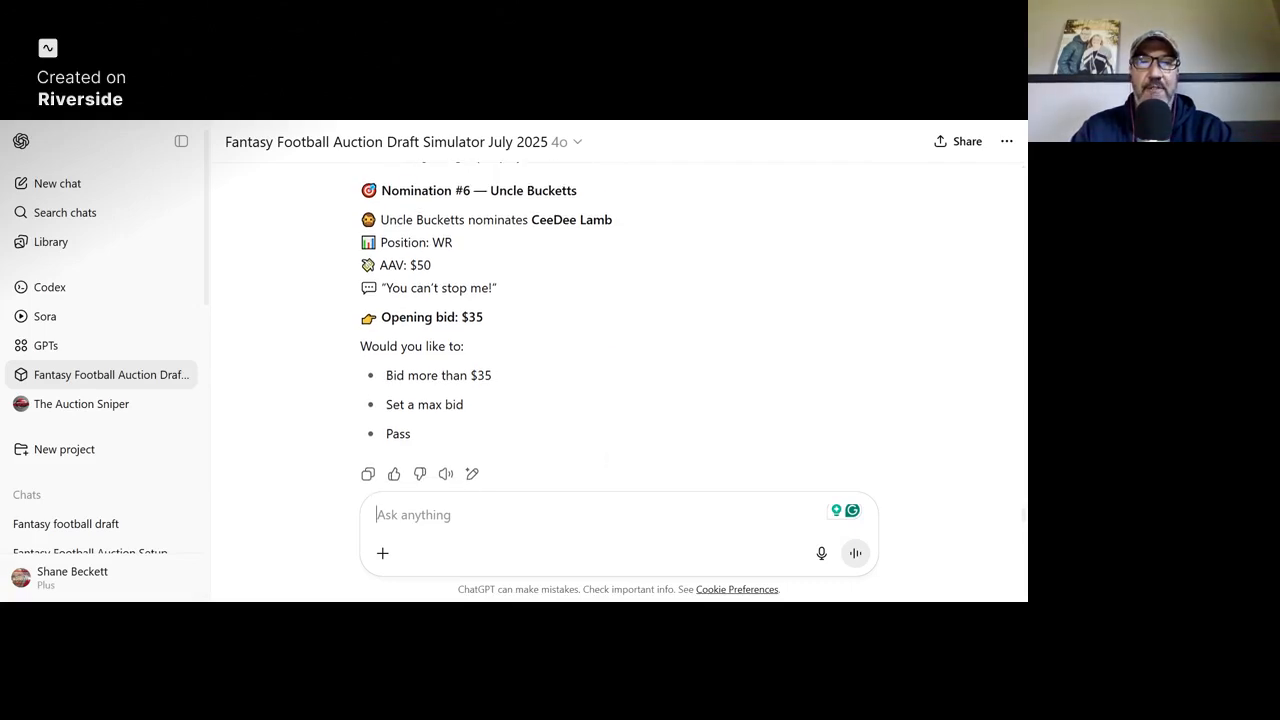
{"action": "scroll", "coordinate": [620, 330], "scroll_direction": "down", "scroll_amount": 1}
{"action": "scroll", "coordinate": [620, 330], "scroll_direction": "down", "scroll_amount": 1}
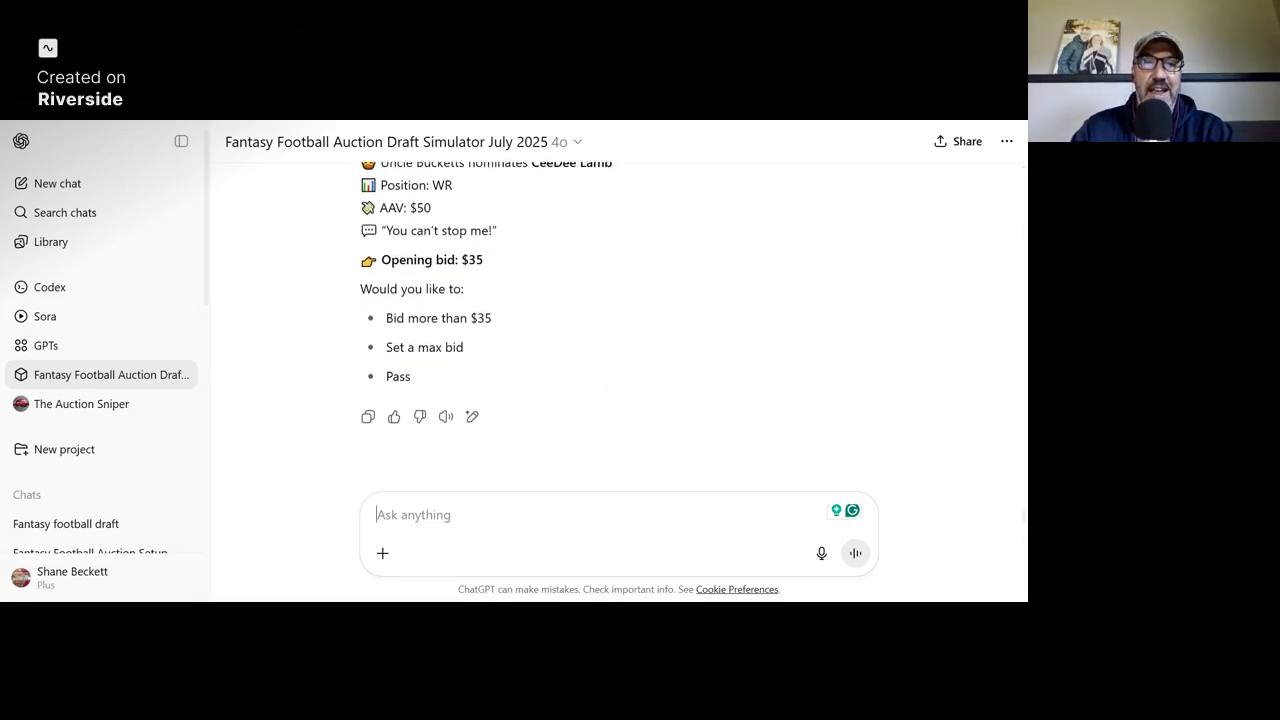
{"action": "scroll", "coordinate": [620, 330], "scroll_direction": "down", "scroll_amount": 1}
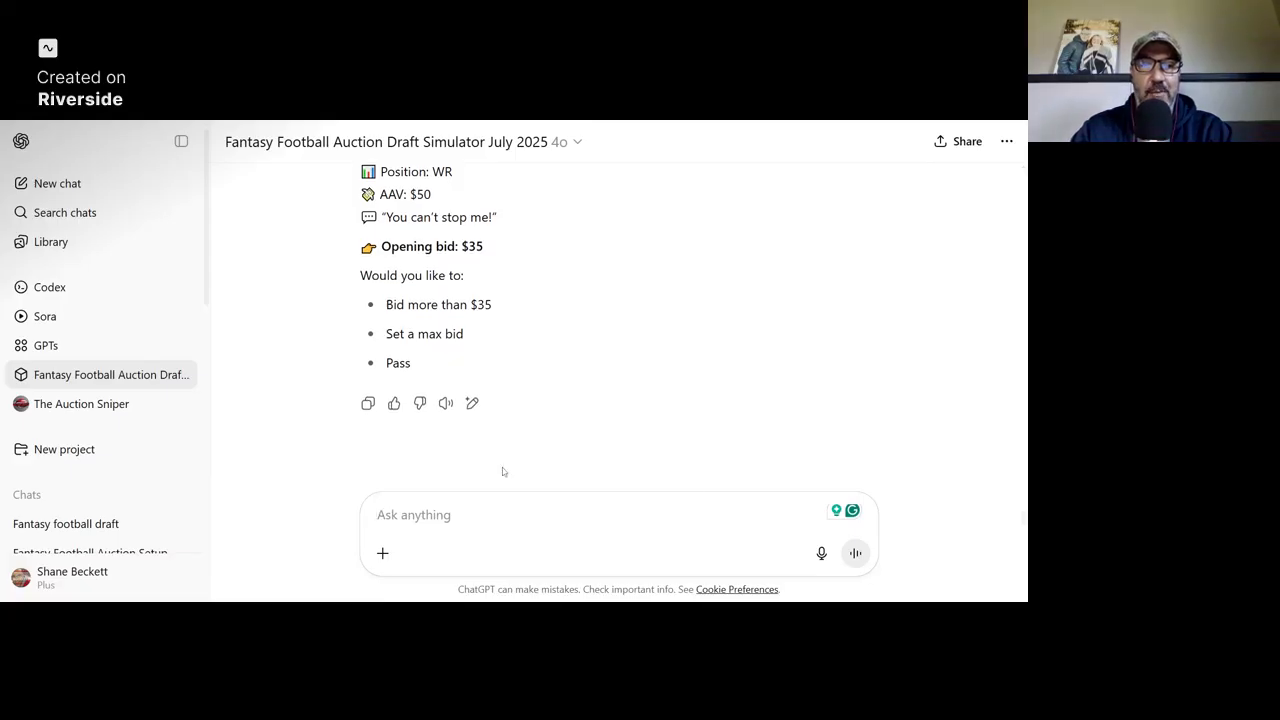
{"action": "type", "text": "36"}
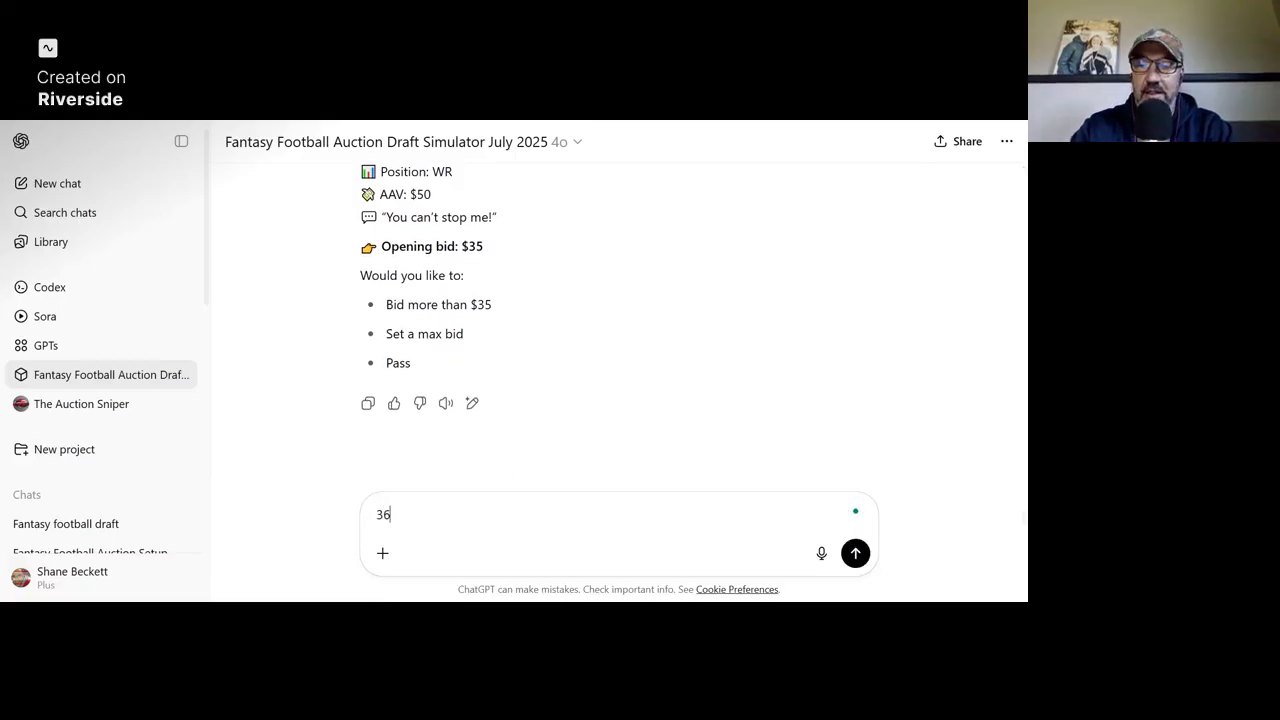
{"action": "key", "text": "Return"}
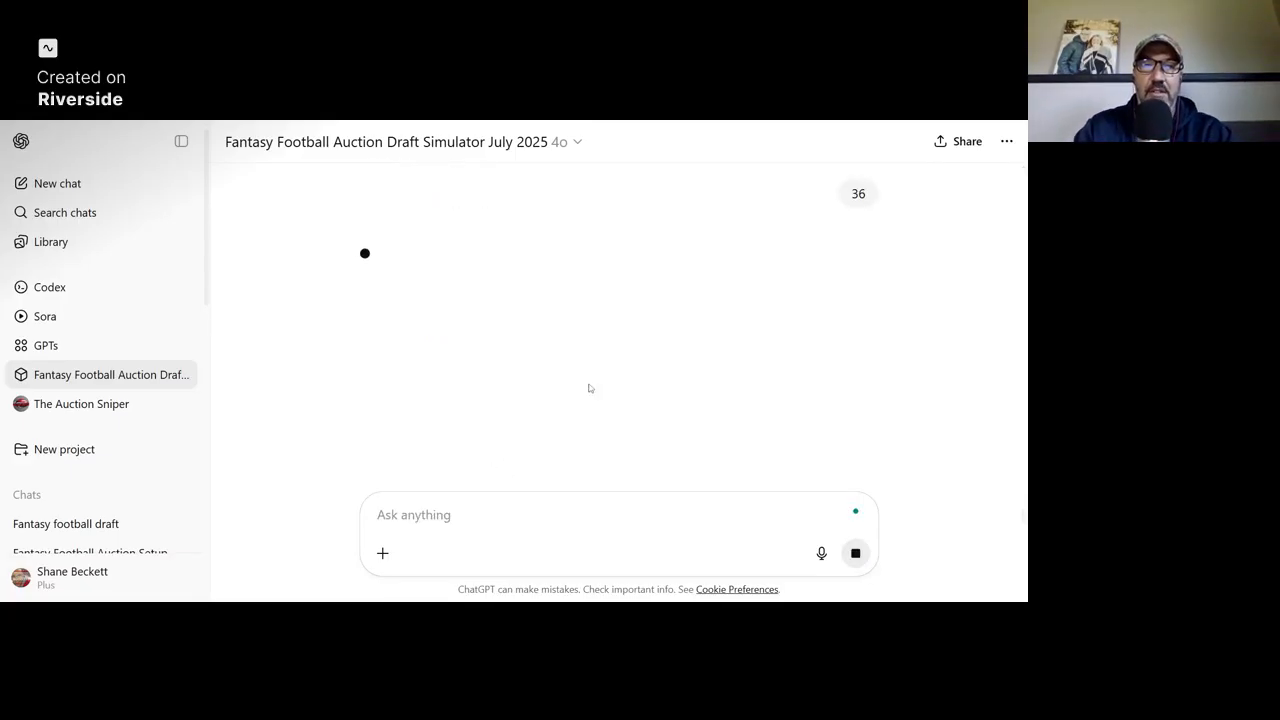
Examine the bots' bids on CeeDee Lamb, the updated team status and Mr. Blistr's nomination of Rhamondre Stevenson
{"action": "scroll", "coordinate": [689, 362], "scroll_direction": "down", "scroll_amount": 2}
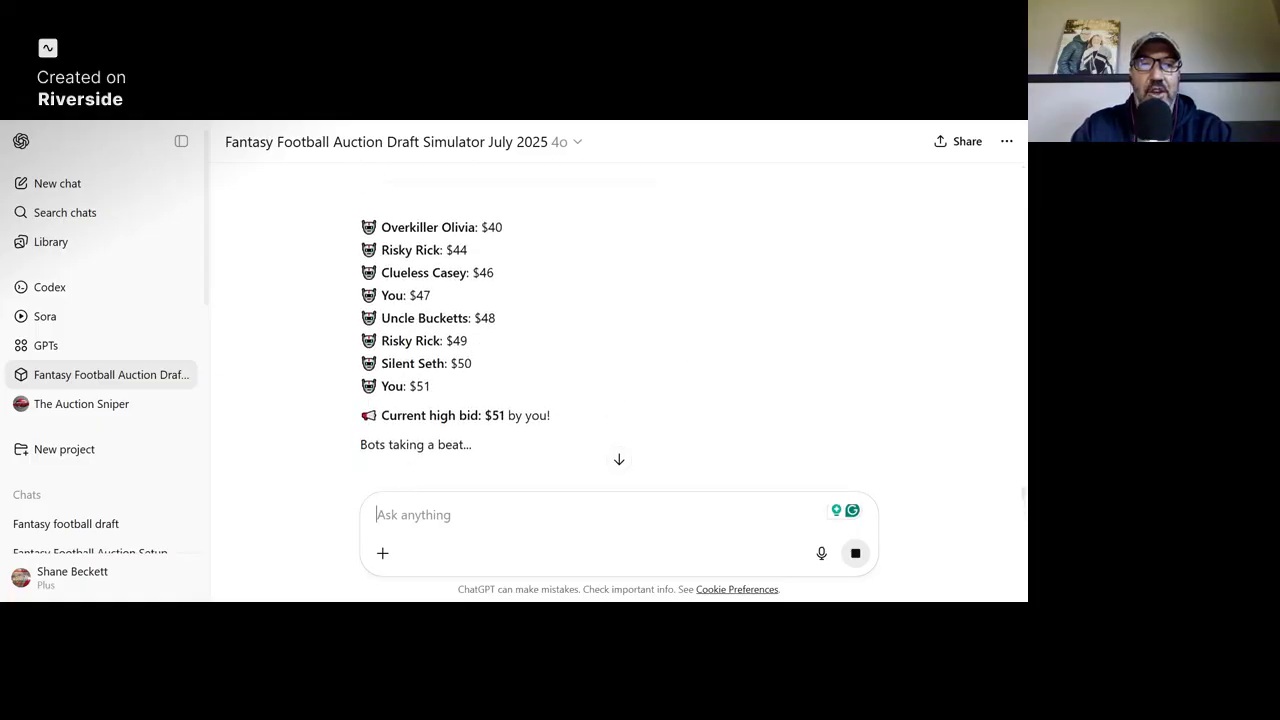
{"action": "scroll", "coordinate": [619, 327], "scroll_direction": "up", "scroll_amount": 3}
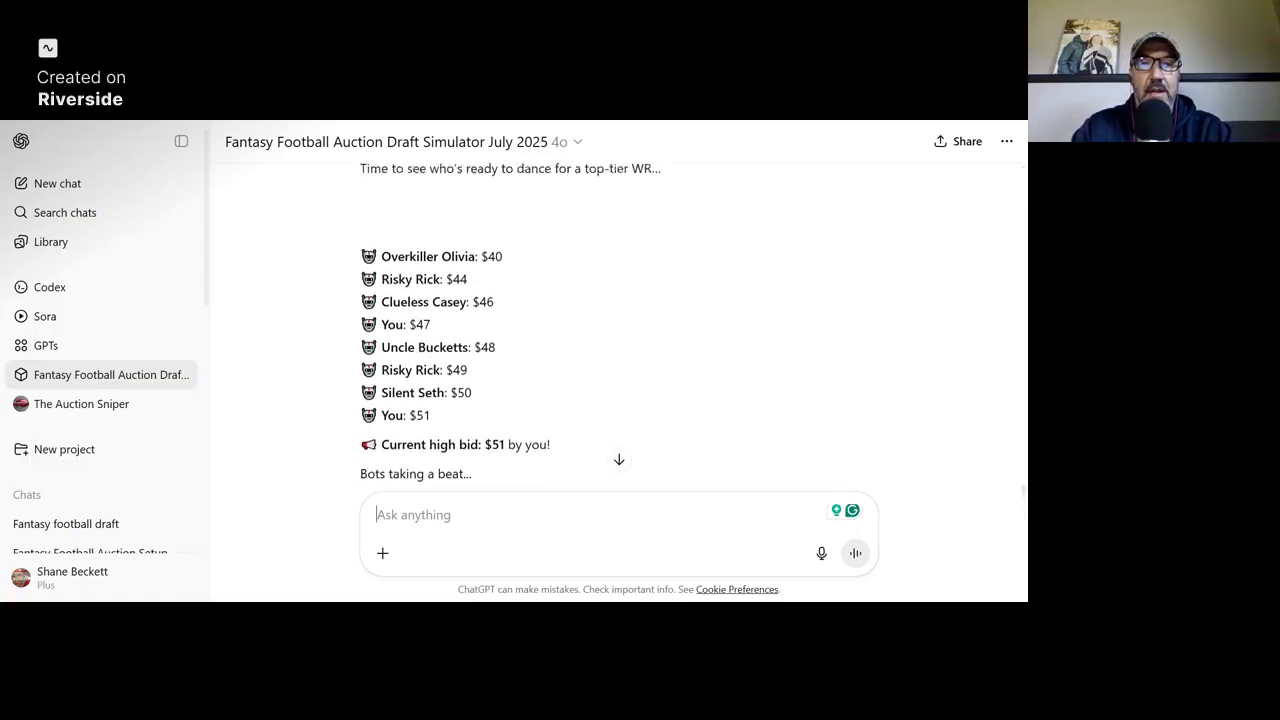
{"action": "scroll", "coordinate": [619, 327], "scroll_direction": "down", "scroll_amount": 5}
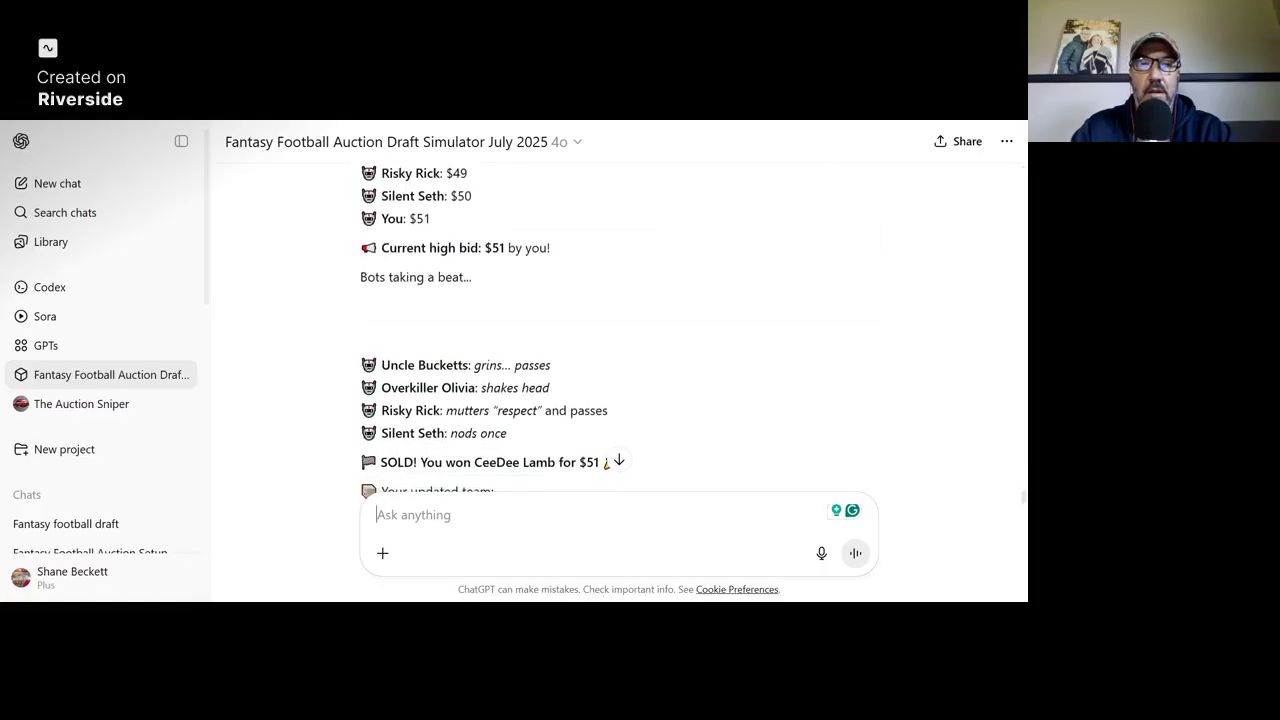
{"action": "scroll", "coordinate": [619, 327], "scroll_direction": "down", "scroll_amount": 3}
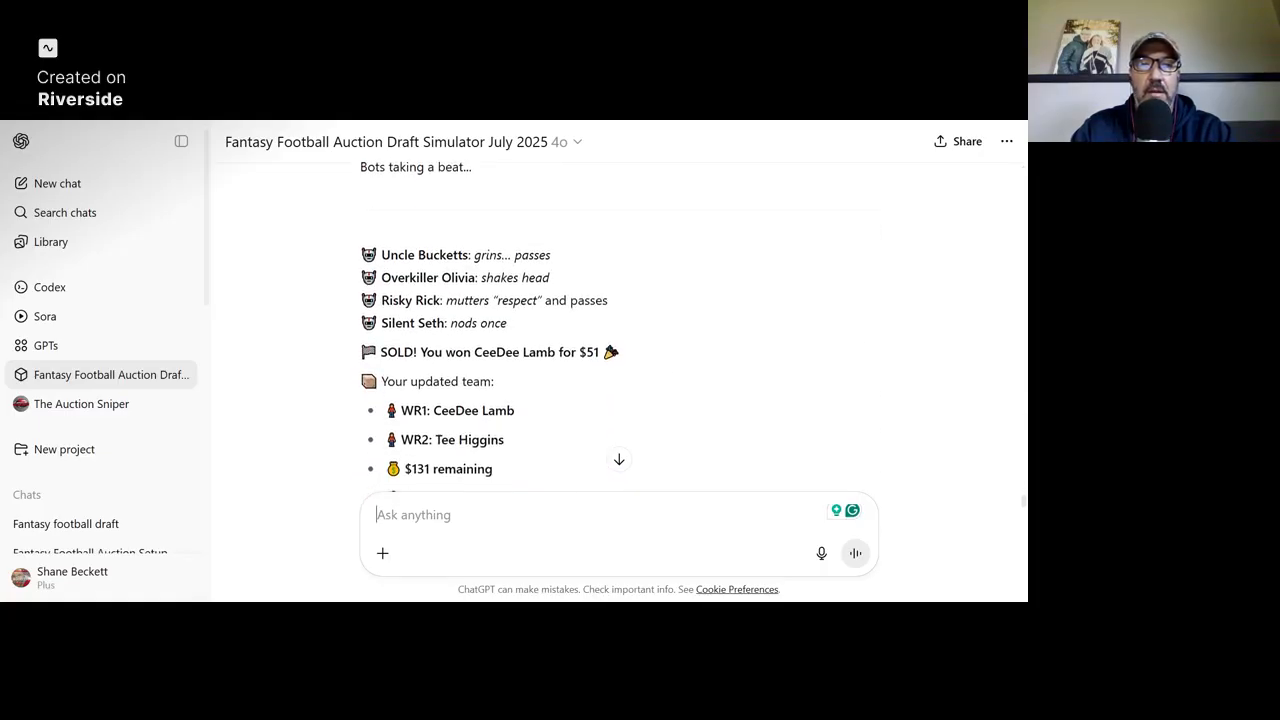
{"action": "scroll", "coordinate": [619, 327], "scroll_direction": "down", "scroll_amount": 1}
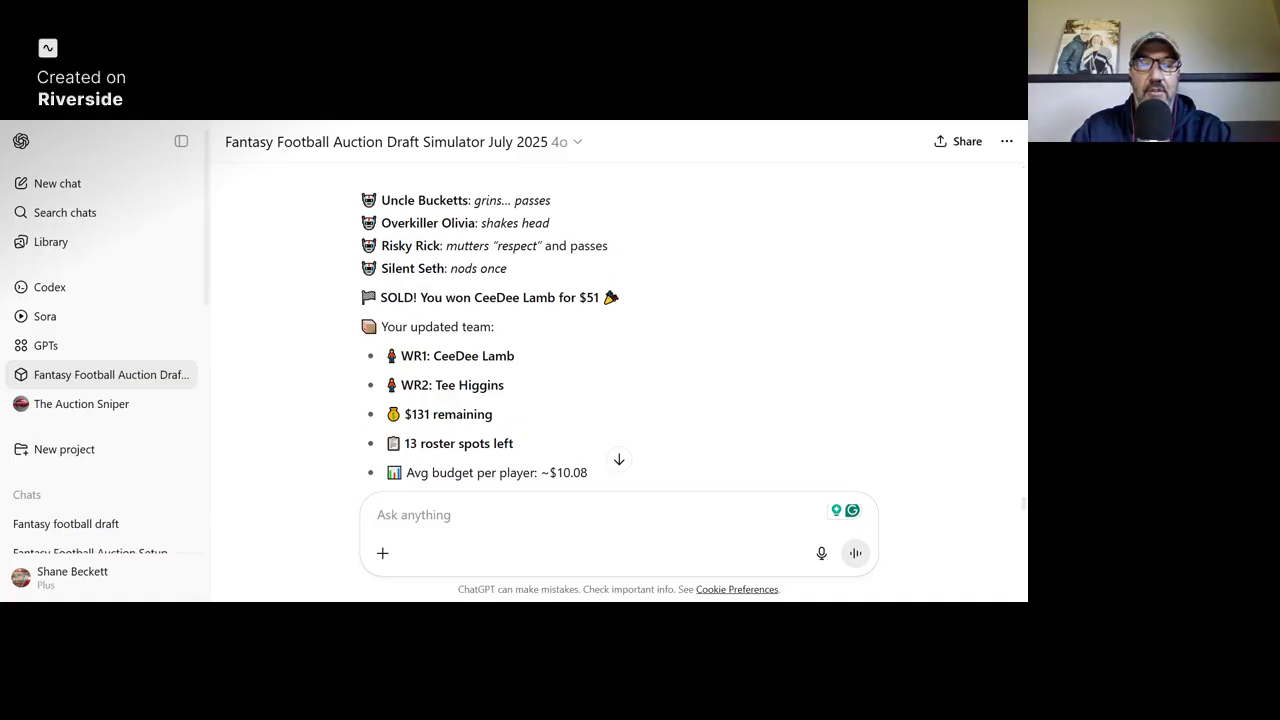
{"action": "scroll", "coordinate": [619, 327], "scroll_direction": "down", "scroll_amount": 1}
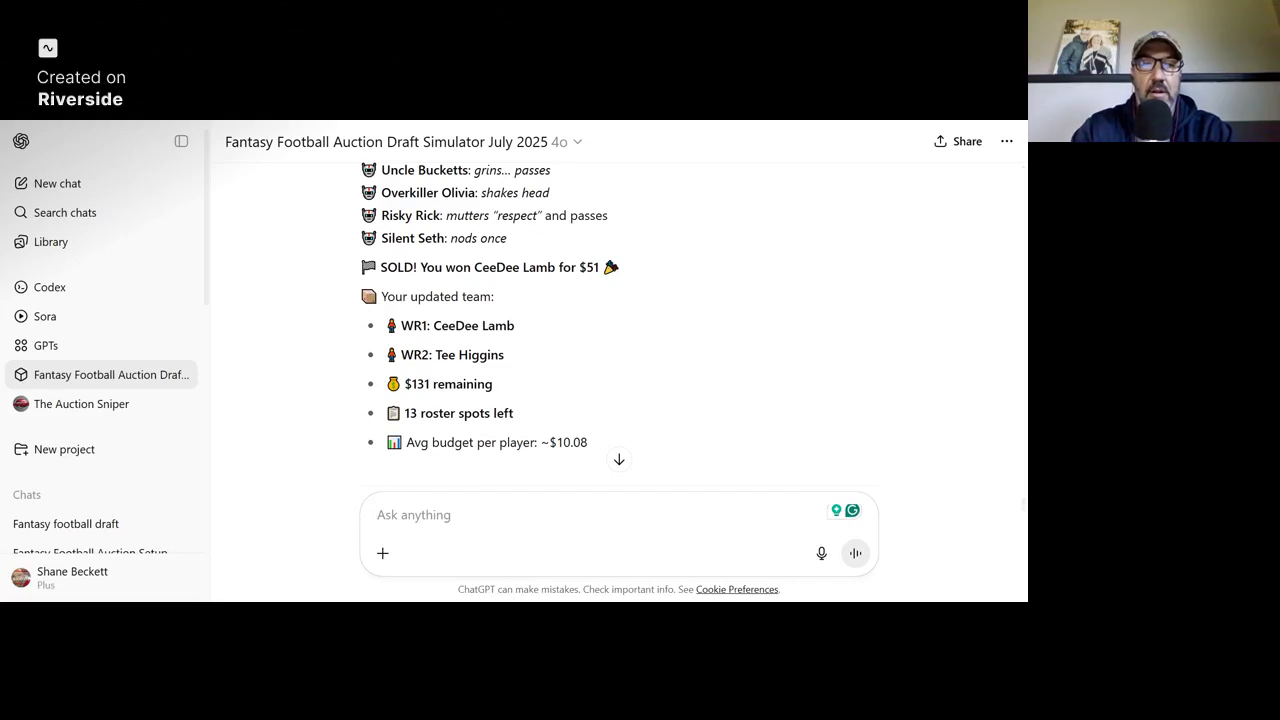
{"action": "scroll", "coordinate": [531, 377], "scroll_direction": "down", "scroll_amount": 3}
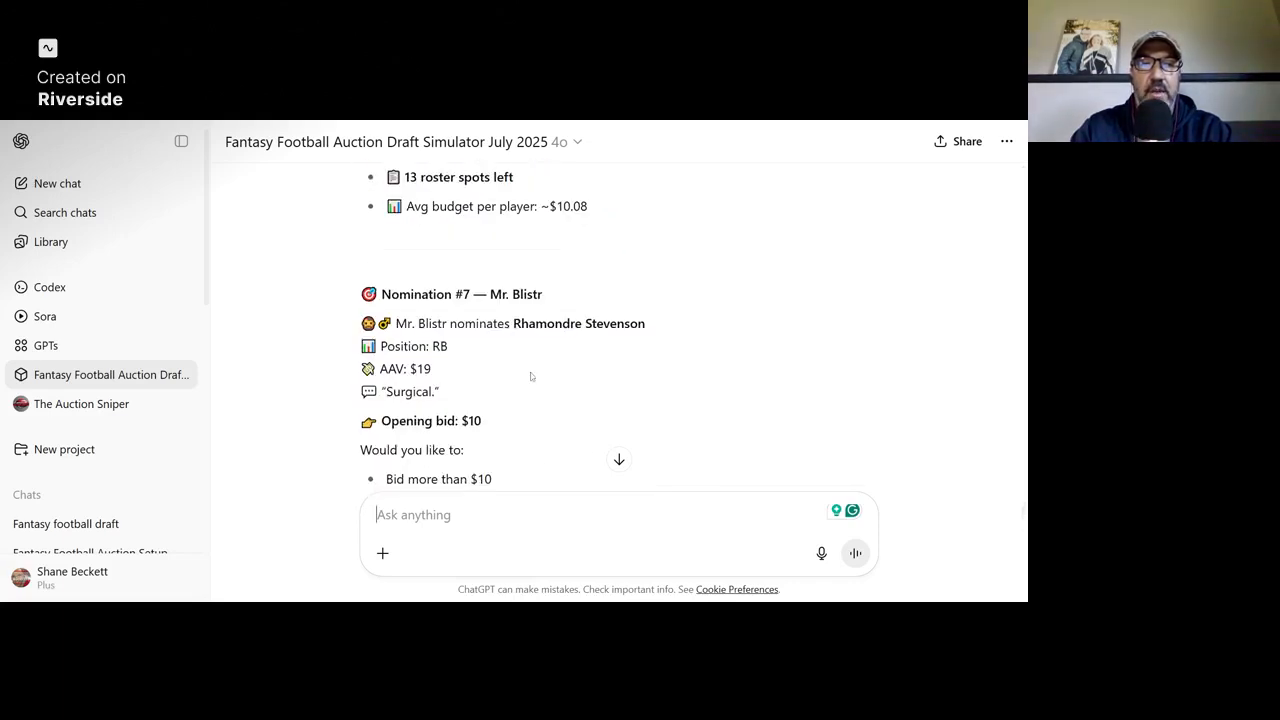
{"action": "scroll", "coordinate": [531, 377], "scroll_direction": "down", "scroll_amount": 1}
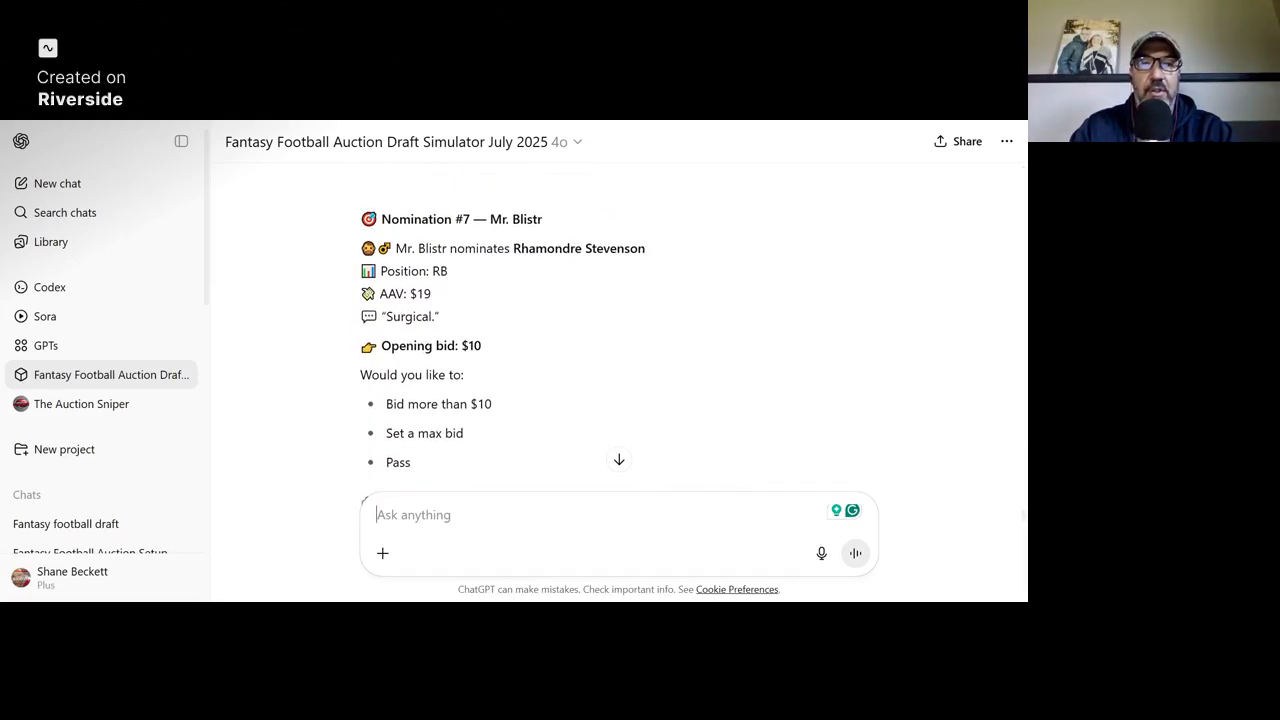
{"action": "scroll", "coordinate": [531, 377], "scroll_direction": "down", "scroll_amount": 1}
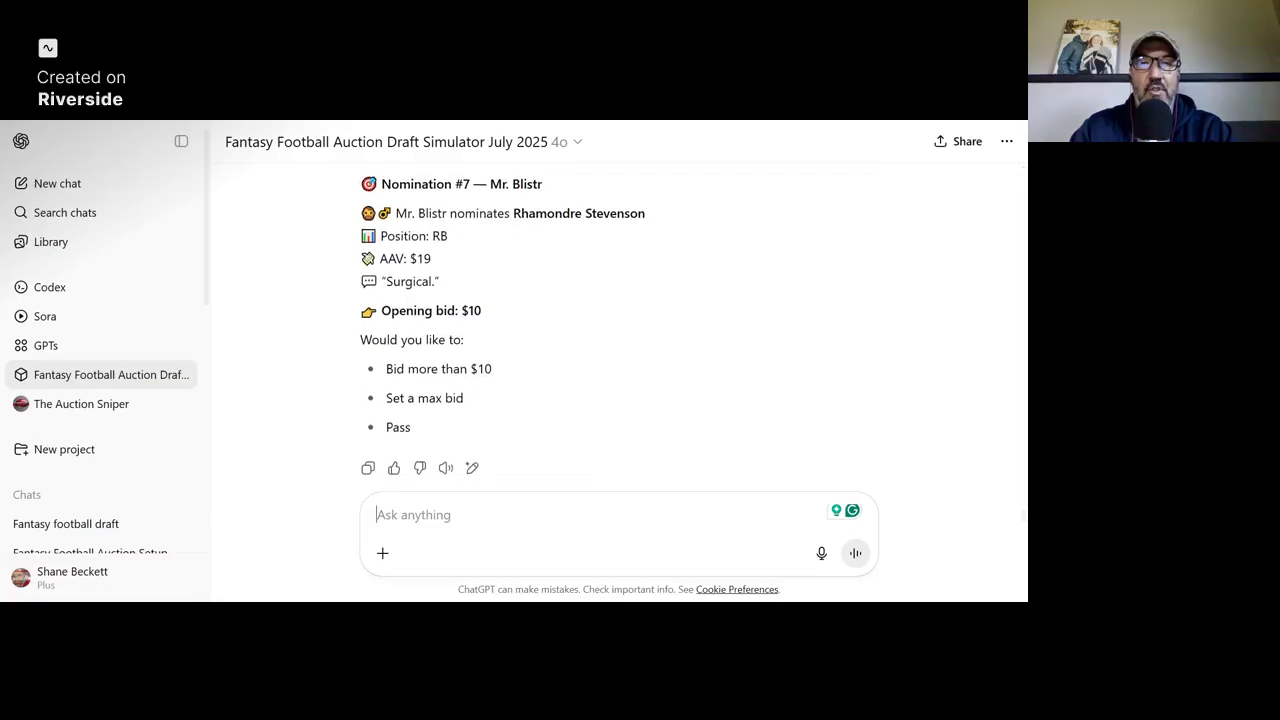
{"action": "scroll", "coordinate": [531, 377], "scroll_direction": "down", "scroll_amount": 1}
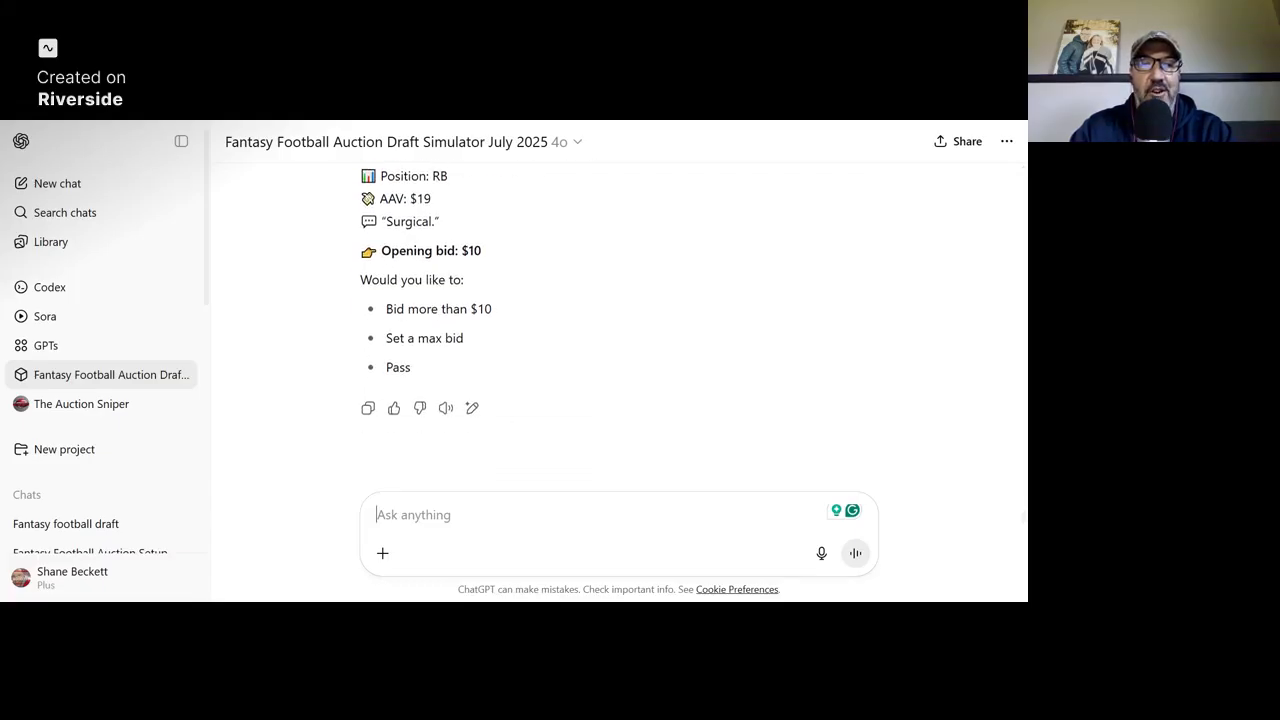
Pass on Mr. Blistr's nomination of Rhamondre Stevenson and on Clueless Casey's nomination of Travis Kelce
{"action": "type", "text": "pass"}
{"action": "key", "text": "Return"}
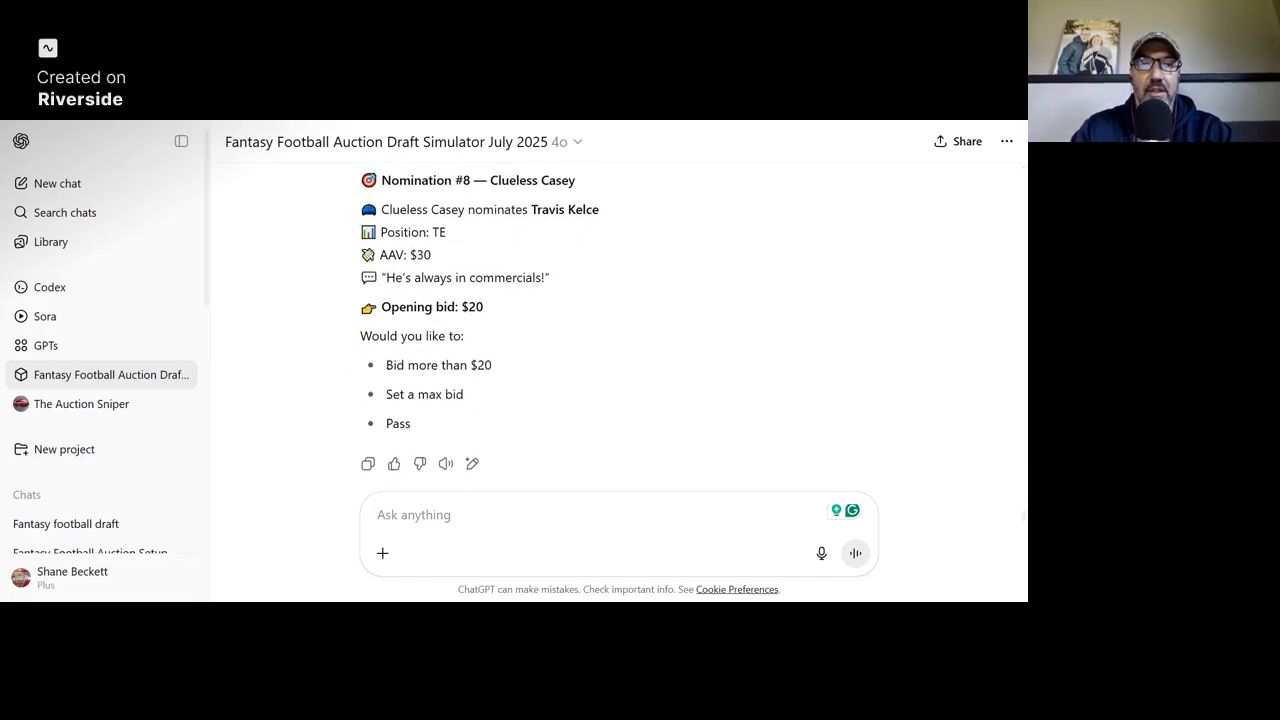
{"action": "type", "text": "pass"}
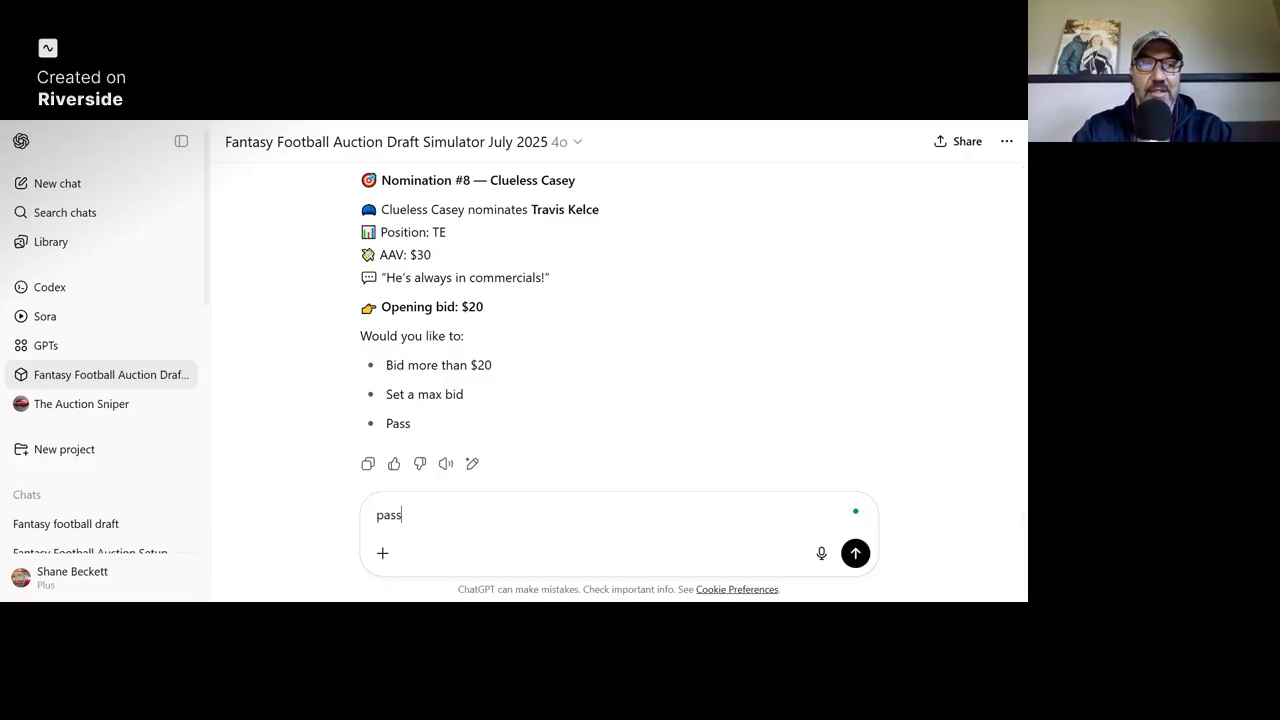
{"action": "key", "text": "Return"}
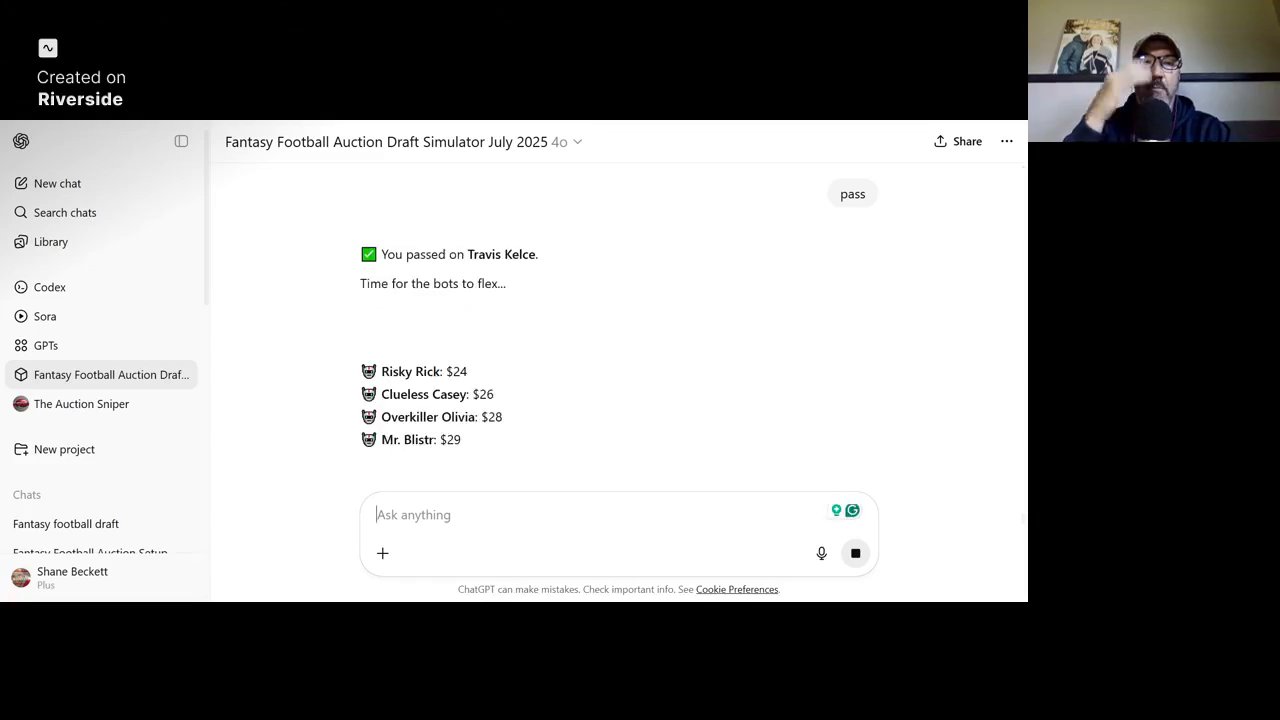
Review the Travis Kelce bidding and the current team, and pass on Silent Seth's nomination of Tony Pollard
{"action": "scroll", "coordinate": [619, 330], "scroll_direction": "down", "scroll_amount": 1}
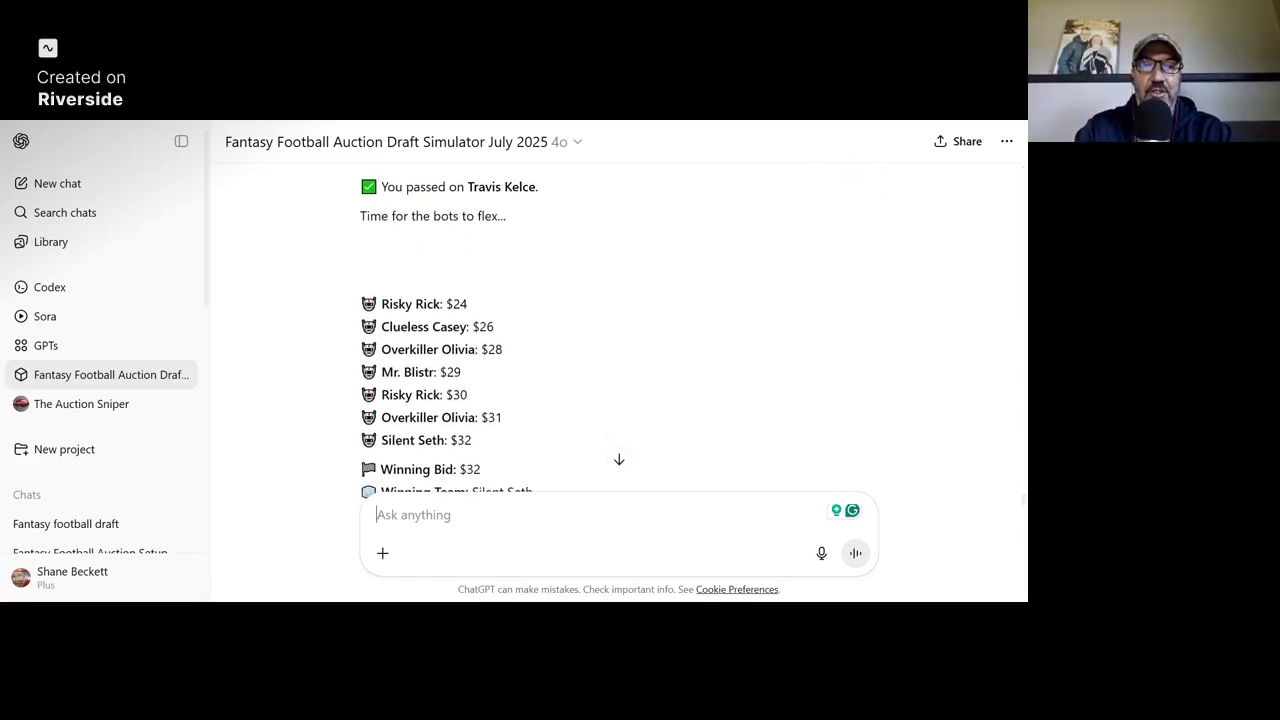
{"action": "scroll", "coordinate": [619, 330], "scroll_direction": "down", "scroll_amount": 3}
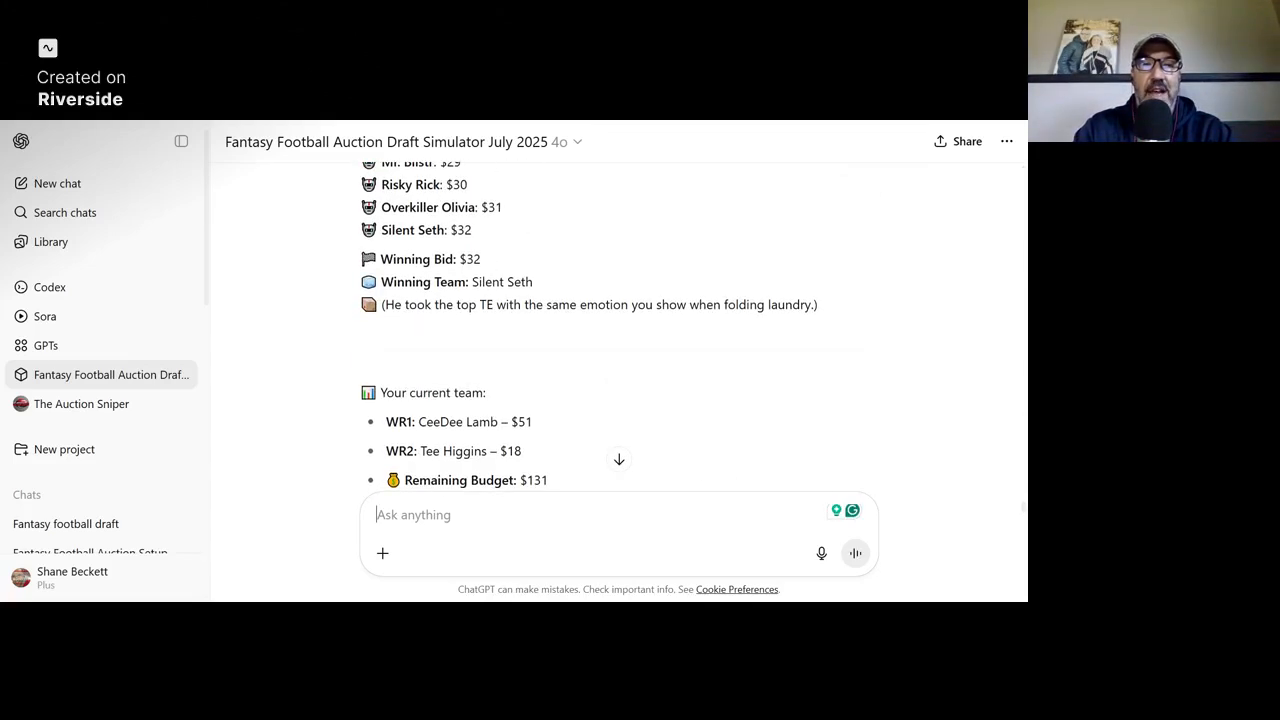
{"action": "scroll", "coordinate": [619, 330], "scroll_direction": "up", "scroll_amount": 1}
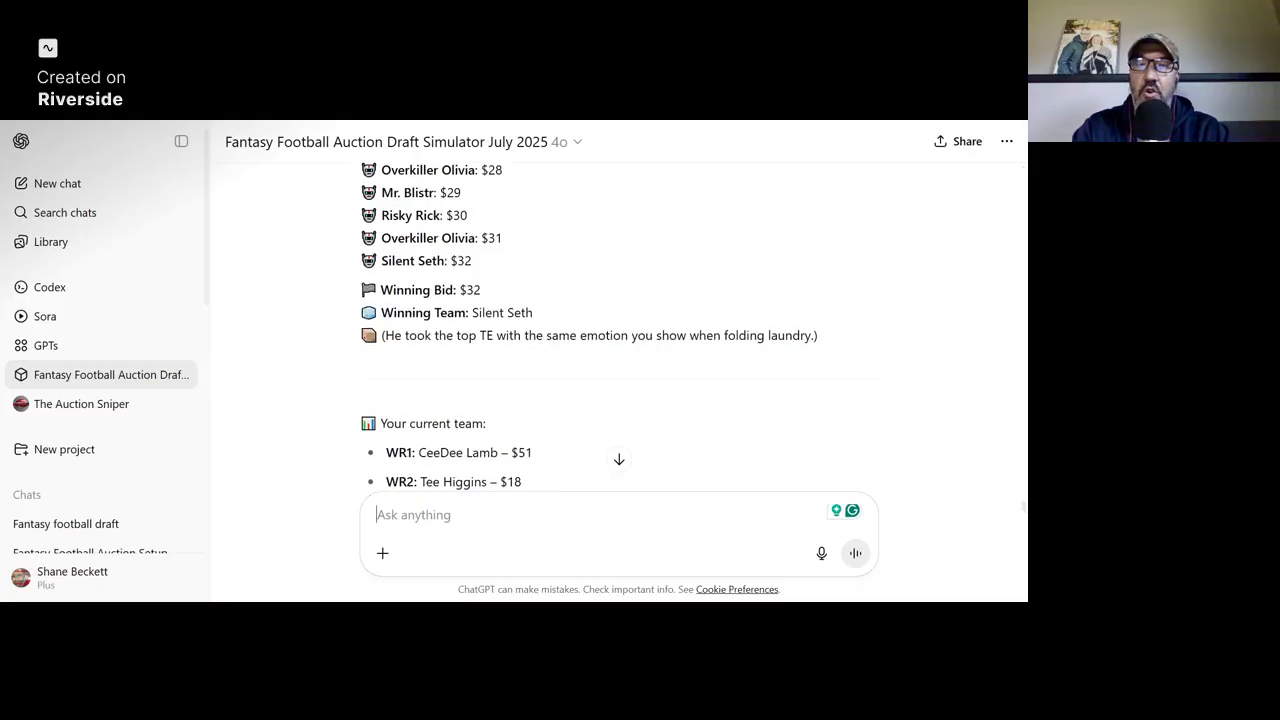
{"action": "scroll", "coordinate": [589, 327], "scroll_direction": "down", "scroll_amount": 5}
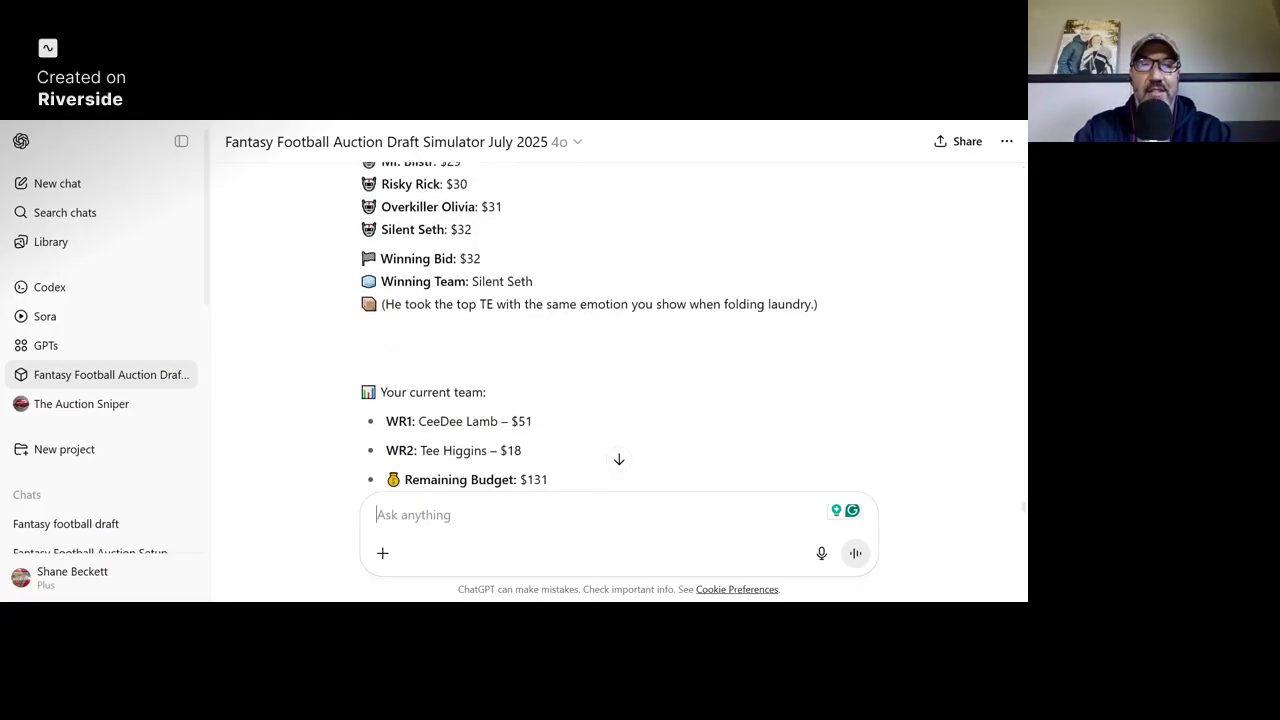
{"action": "scroll", "coordinate": [619, 330], "scroll_direction": "down", "scroll_amount": 1}
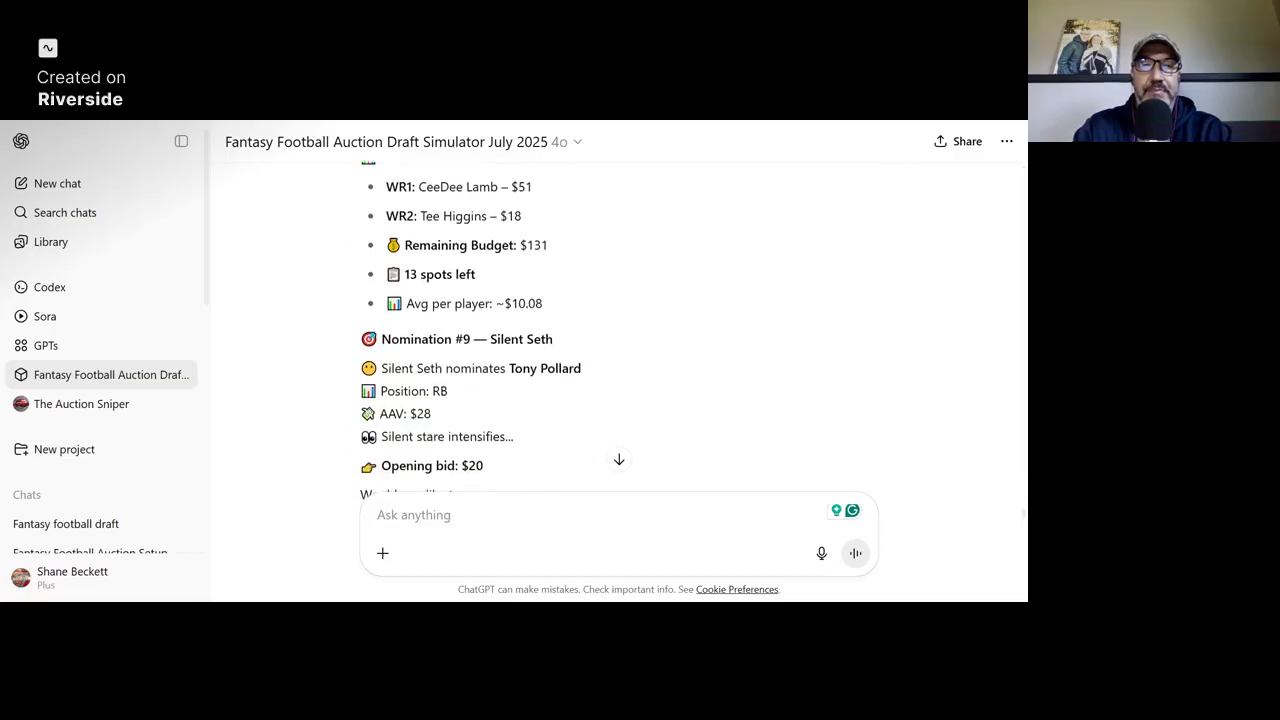
{"action": "scroll", "coordinate": [548, 447], "scroll_direction": "down", "scroll_amount": 2}
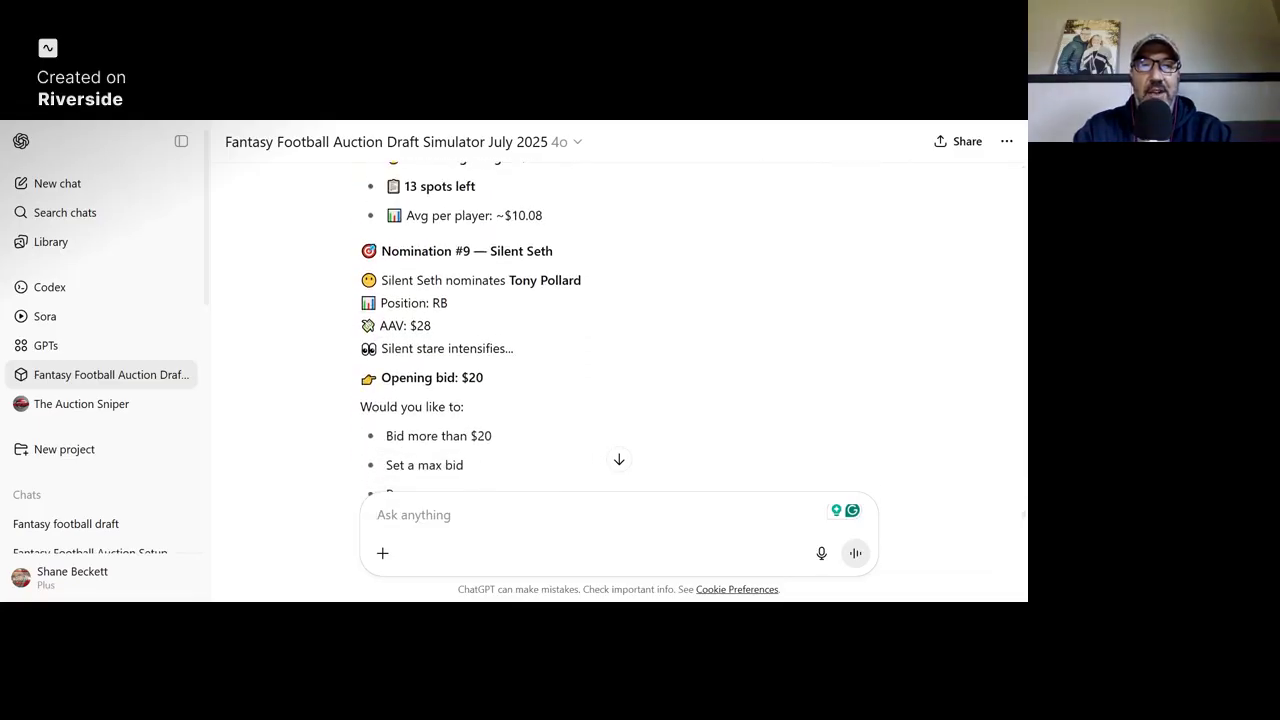
{"action": "left_click", "coordinate": [484, 514]}
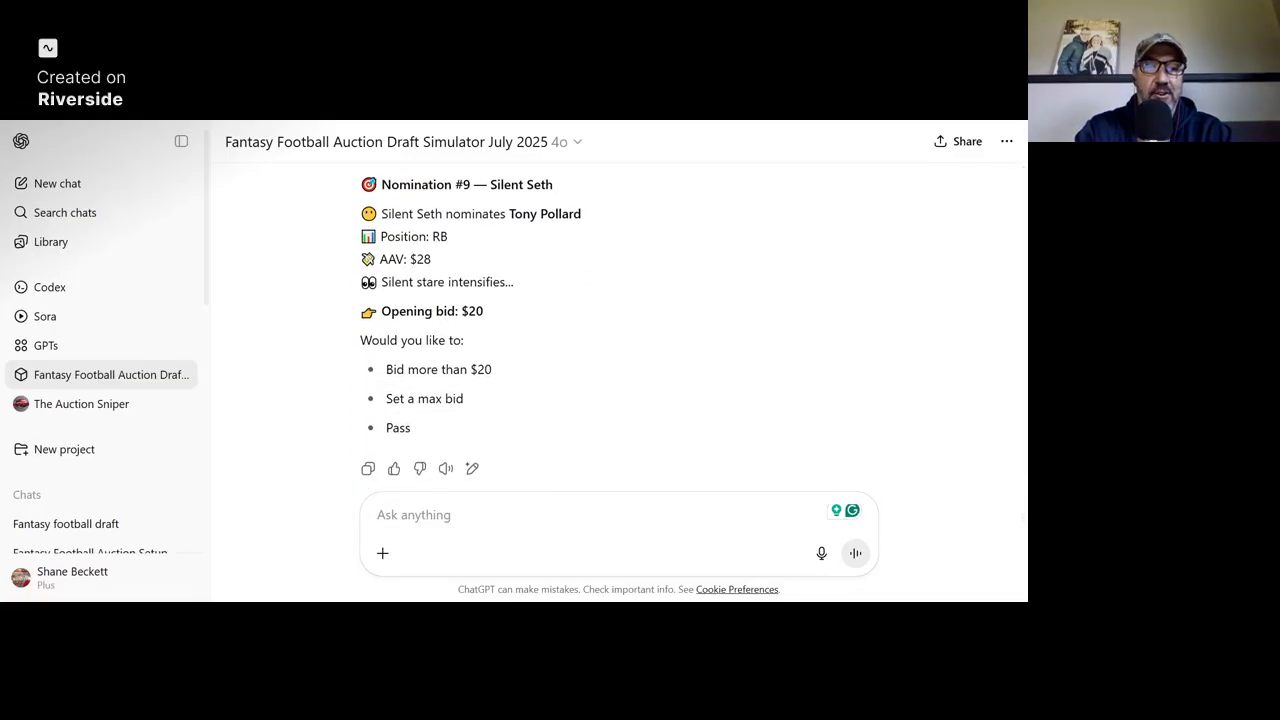
{"action": "type", "text": "pass"}
{"action": "key", "text": "Return"}
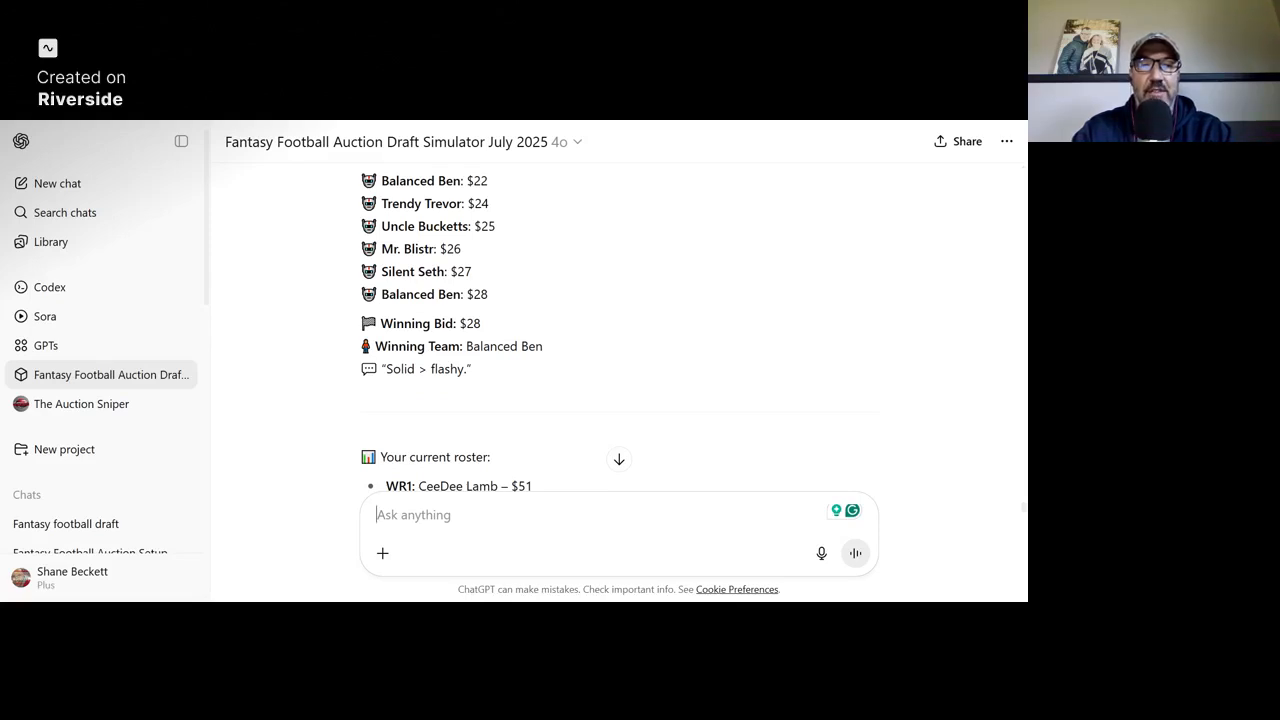
Check Trendy Trevor's nomination of Zay Flowers and bid $4 on him
{"action": "scroll", "coordinate": [619, 330], "scroll_direction": "down", "scroll_amount": 3}
{"action": "scroll", "coordinate": [619, 330], "scroll_direction": "down", "scroll_amount": 2}
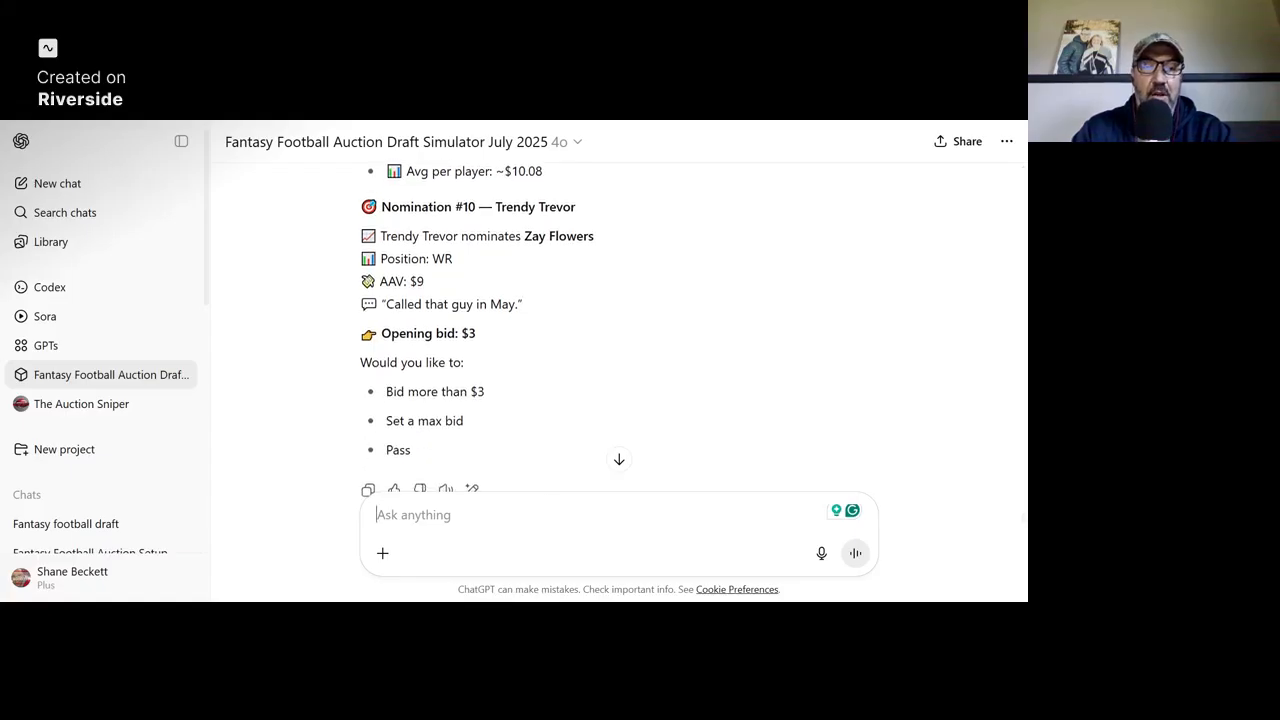
{"action": "type", "text": "4"}
{"action": "key", "text": "Return"}
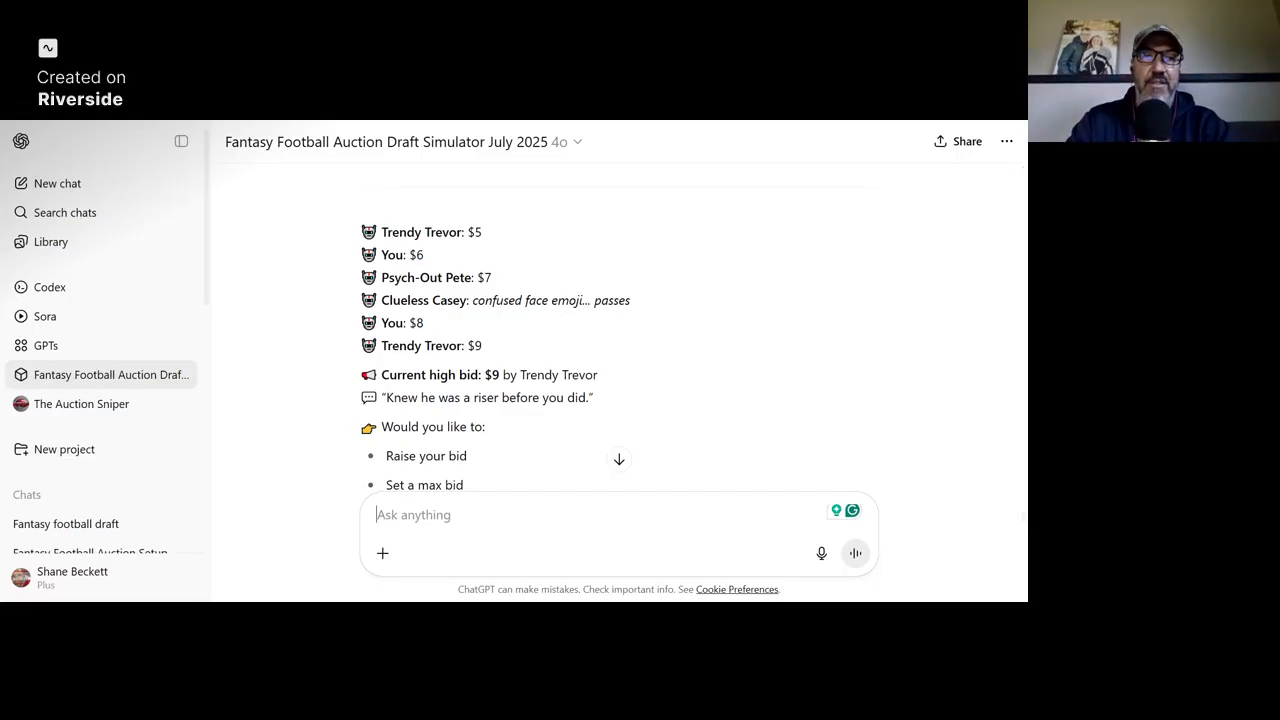
Review the competing bids on Zay Flowers and raise the bid to $10
{"action": "scroll", "coordinate": [619, 330], "scroll_direction": "down", "scroll_amount": 1}
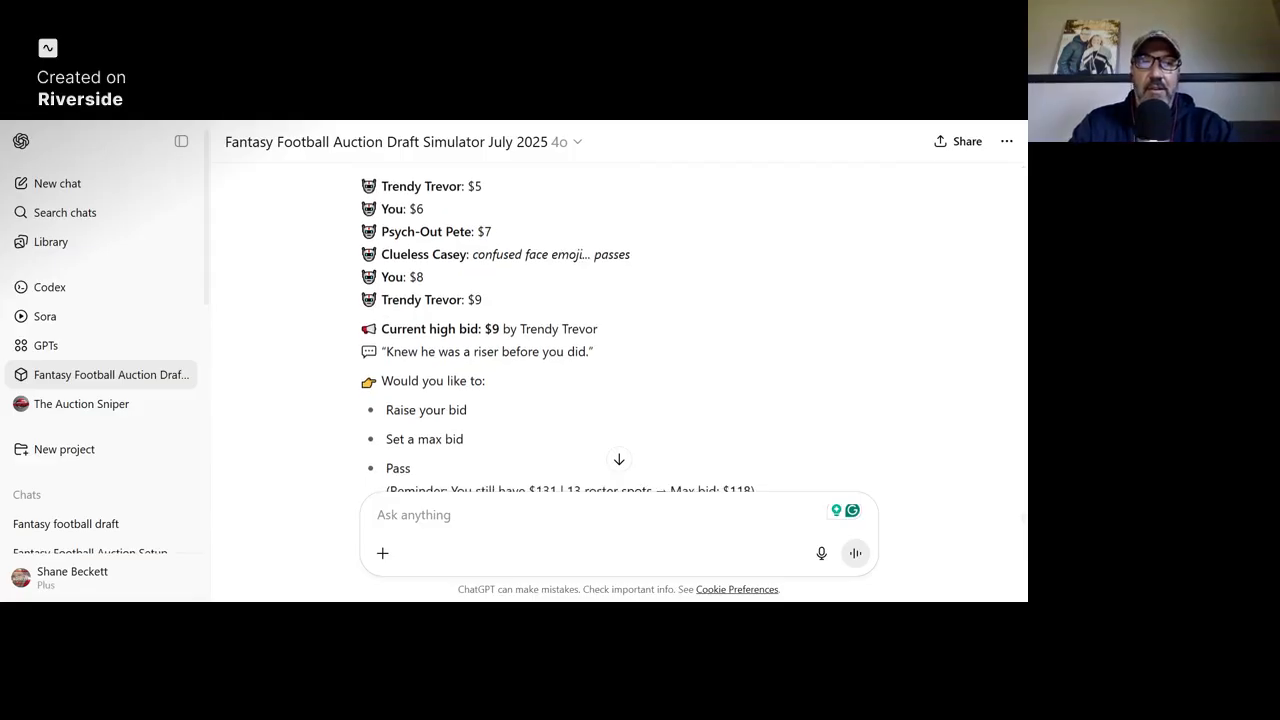
{"action": "scroll", "coordinate": [557, 326], "scroll_direction": "down", "scroll_amount": 1}
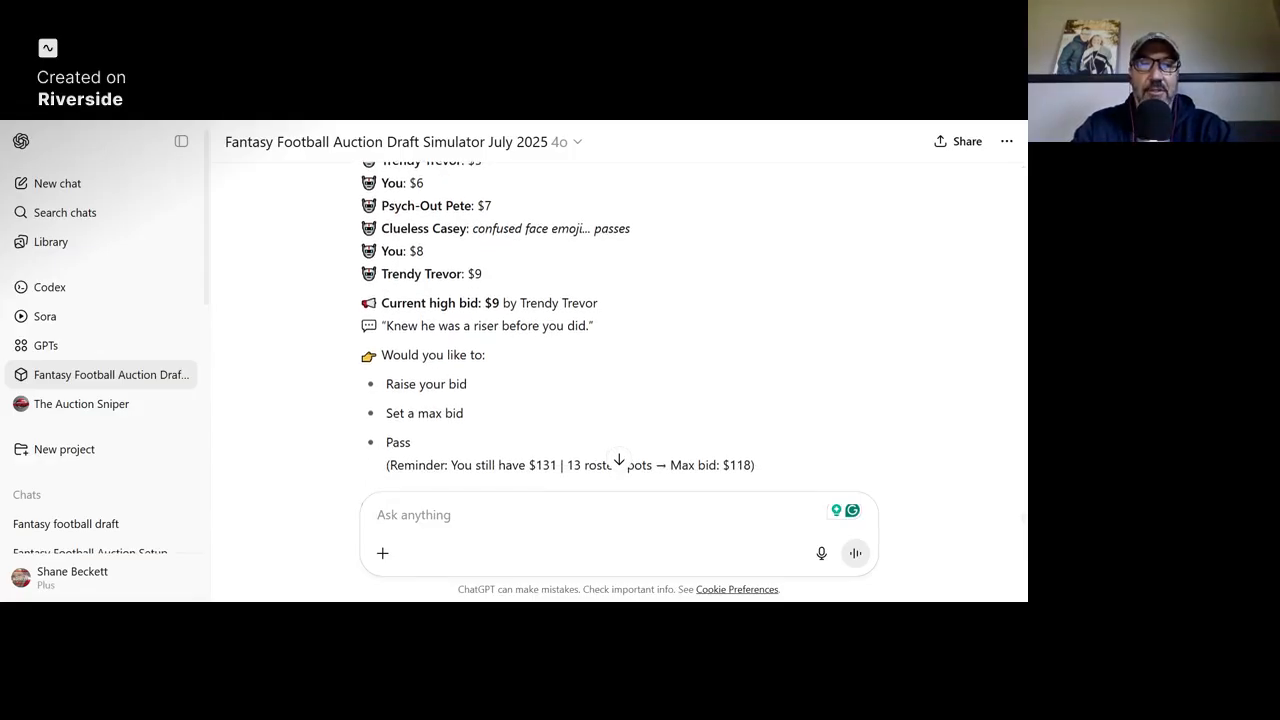
{"action": "scroll", "coordinate": [557, 317], "scroll_direction": "down", "scroll_amount": 1}
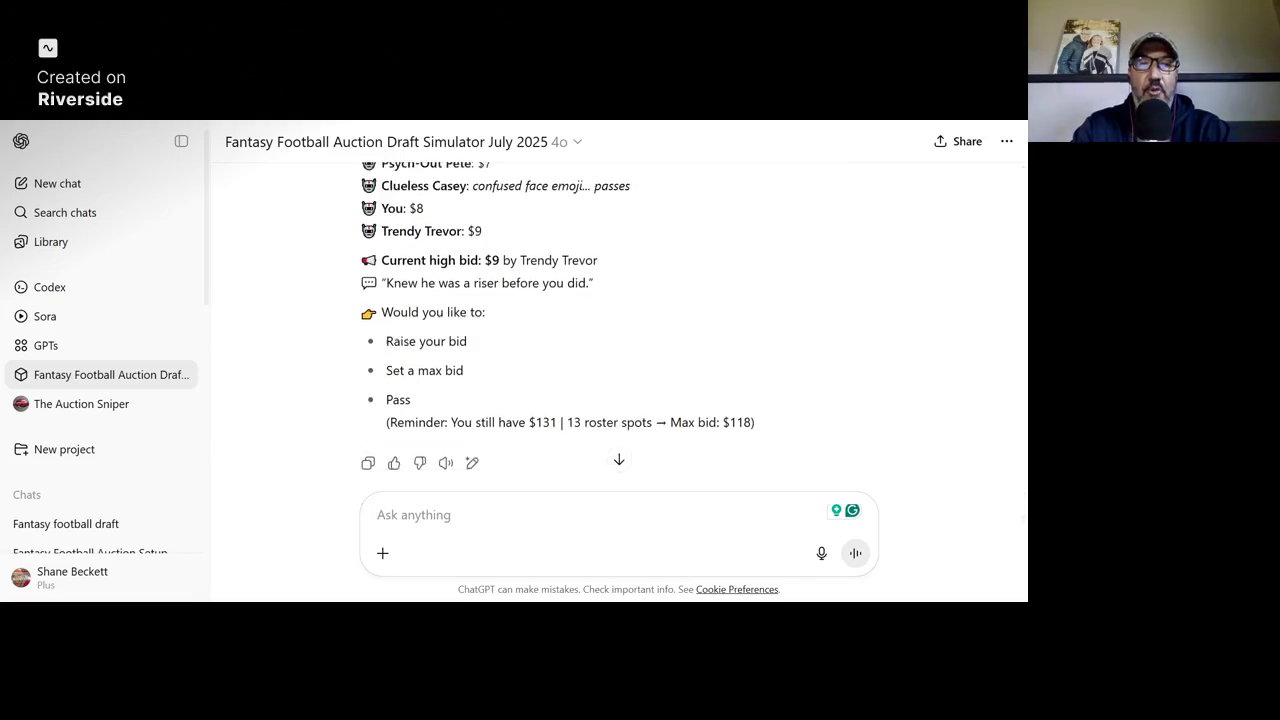
{"action": "scroll", "coordinate": [557, 314], "scroll_direction": "down", "scroll_amount": 1}
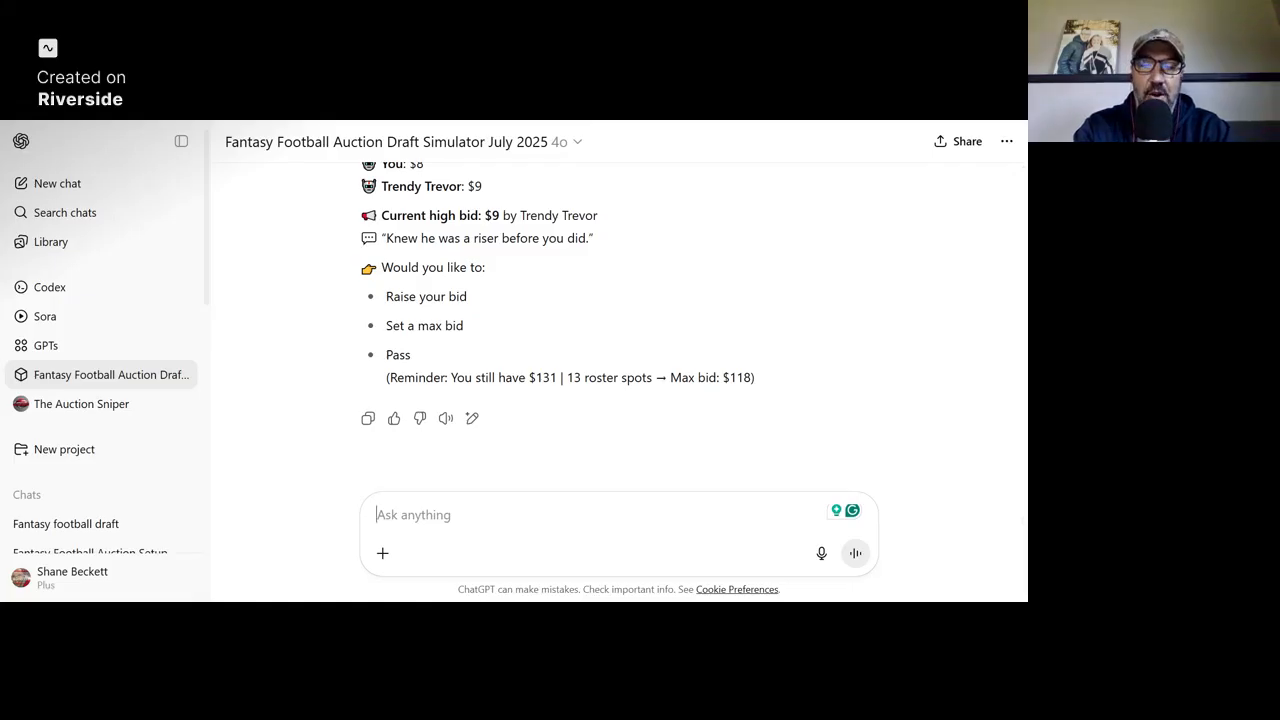
{"action": "type", "text": "10"}
{"action": "key", "text": "Return"}
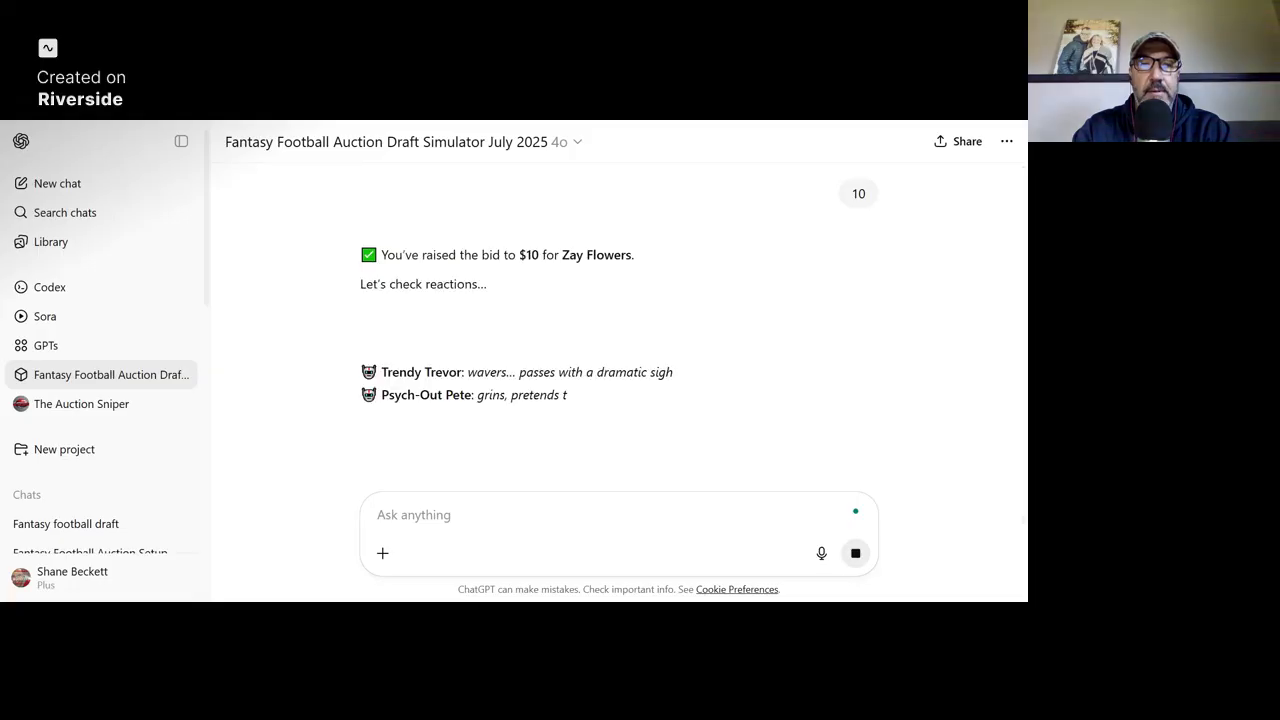
Check the updated team and budget, and bid $34 on Overkiller Olivia's nomination of Saquon Barkley
{"action": "scroll", "coordinate": [682, 364], "scroll_direction": "down", "scroll_amount": 1}
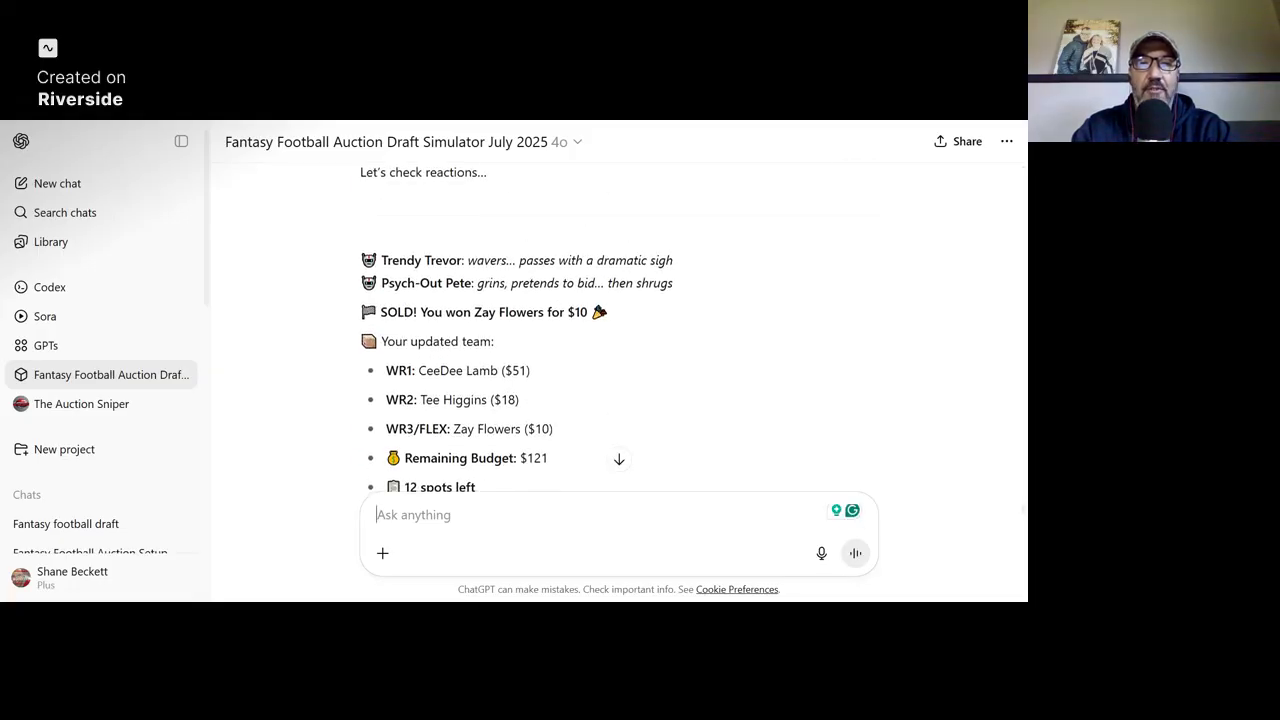
{"action": "scroll", "coordinate": [682, 364], "scroll_direction": "down", "scroll_amount": 1}
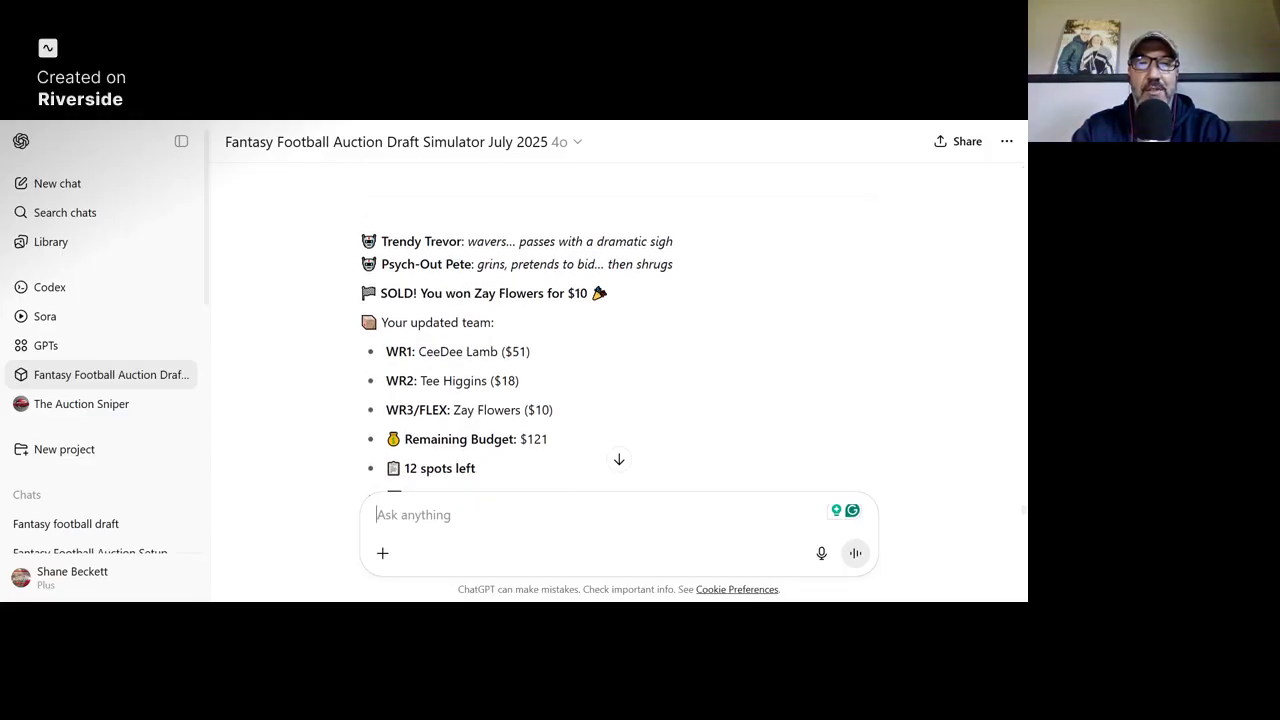
{"action": "scroll", "coordinate": [619, 340], "scroll_direction": "down", "scroll_amount": 1}
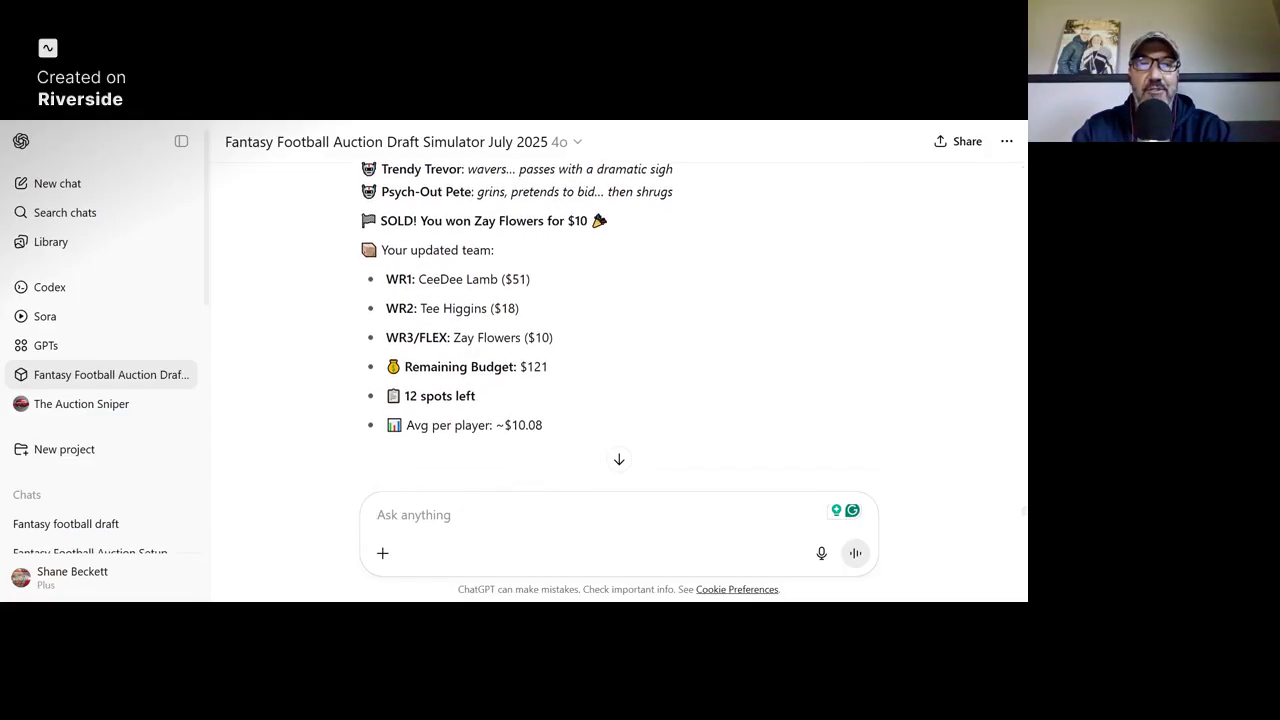
{"action": "scroll", "coordinate": [619, 340], "scroll_direction": "down", "scroll_amount": 1}
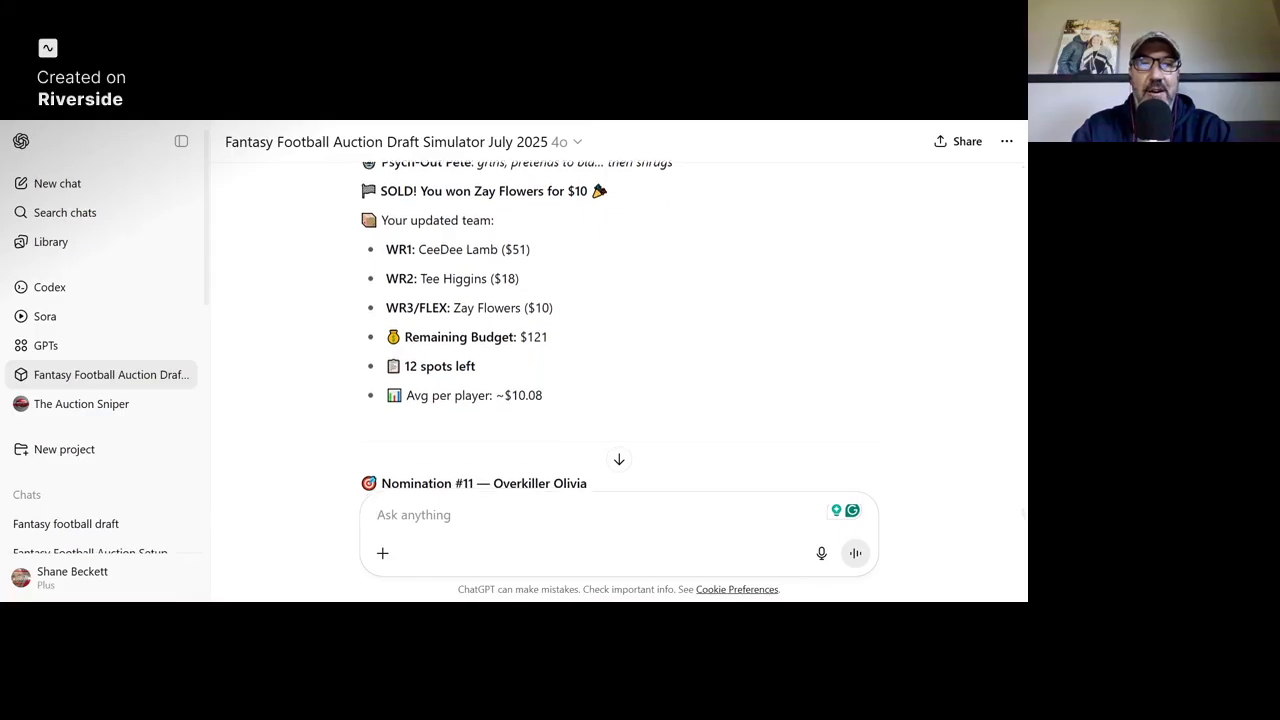
{"action": "scroll", "coordinate": [484, 327], "scroll_direction": "down", "scroll_amount": 1}
{"action": "scroll", "coordinate": [484, 327], "scroll_direction": "down", "scroll_amount": 1}
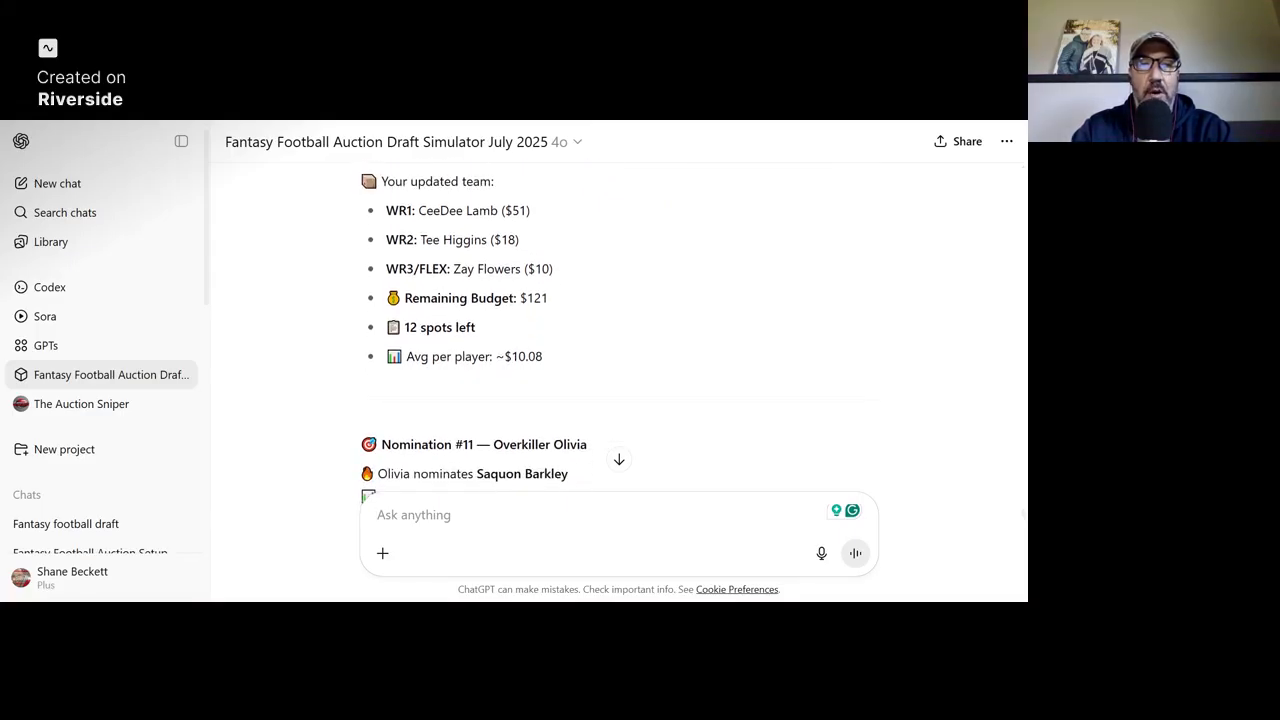
{"action": "scroll", "coordinate": [484, 327], "scroll_direction": "down", "scroll_amount": 3}
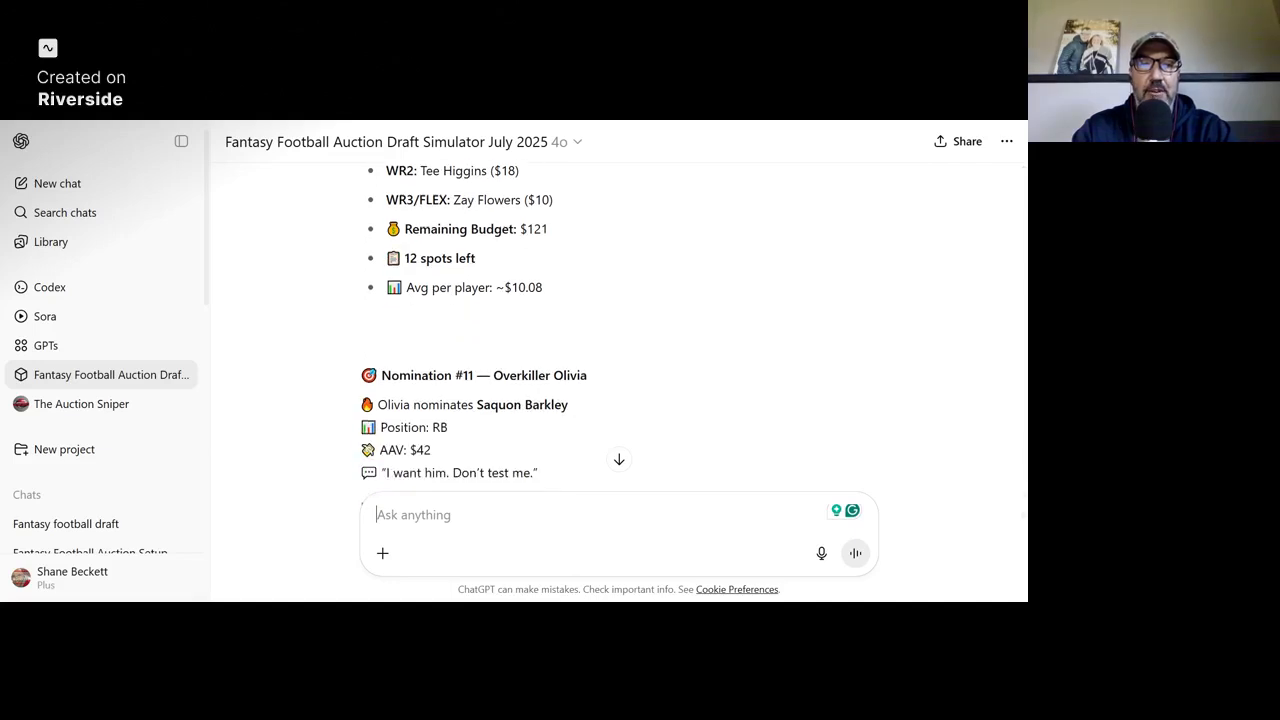
{"action": "scroll", "coordinate": [484, 327], "scroll_direction": "down", "scroll_amount": 5}
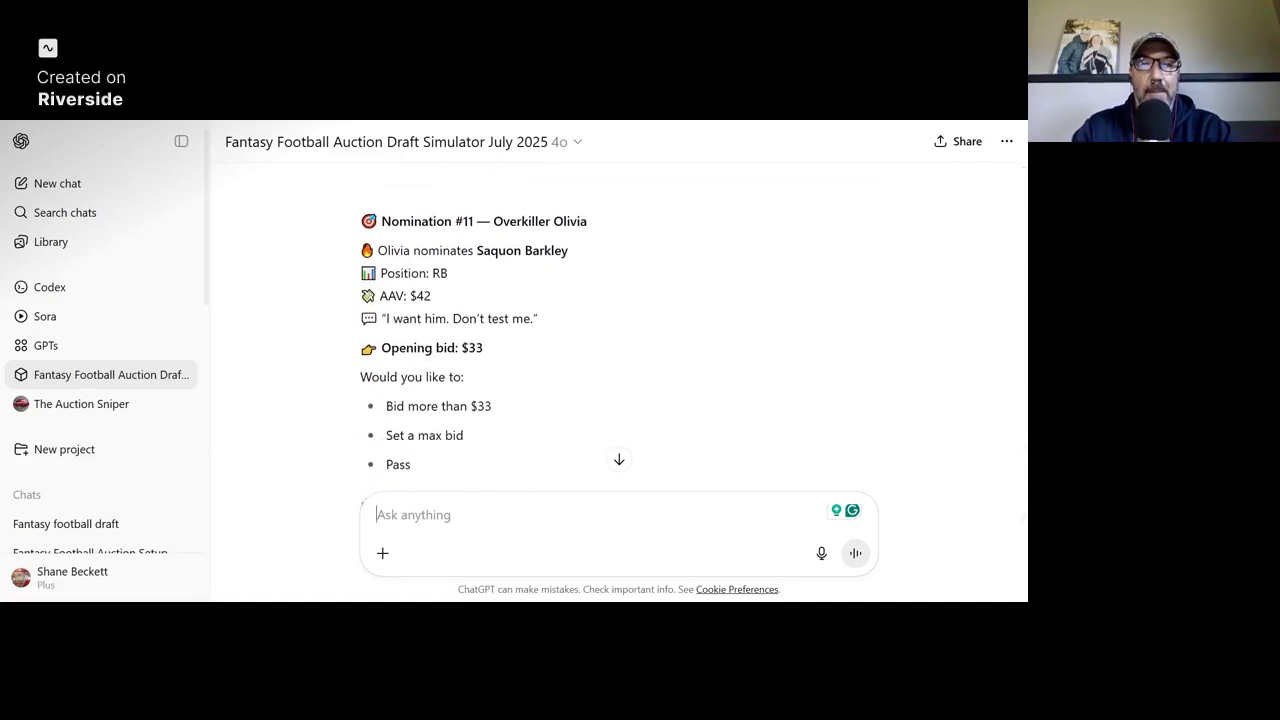
{"action": "scroll", "coordinate": [562, 430], "scroll_direction": "down", "scroll_amount": 2}
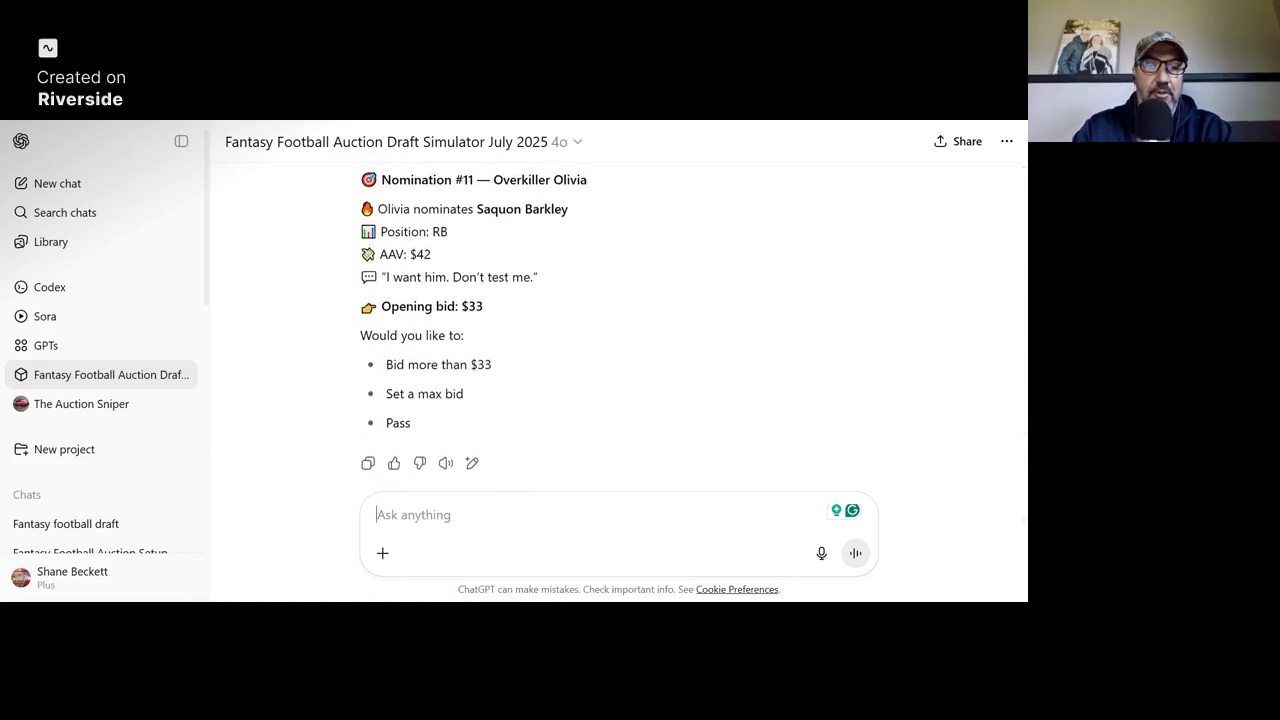
{"action": "type", "text": "34"}
{"action": "key", "text": "Return"}
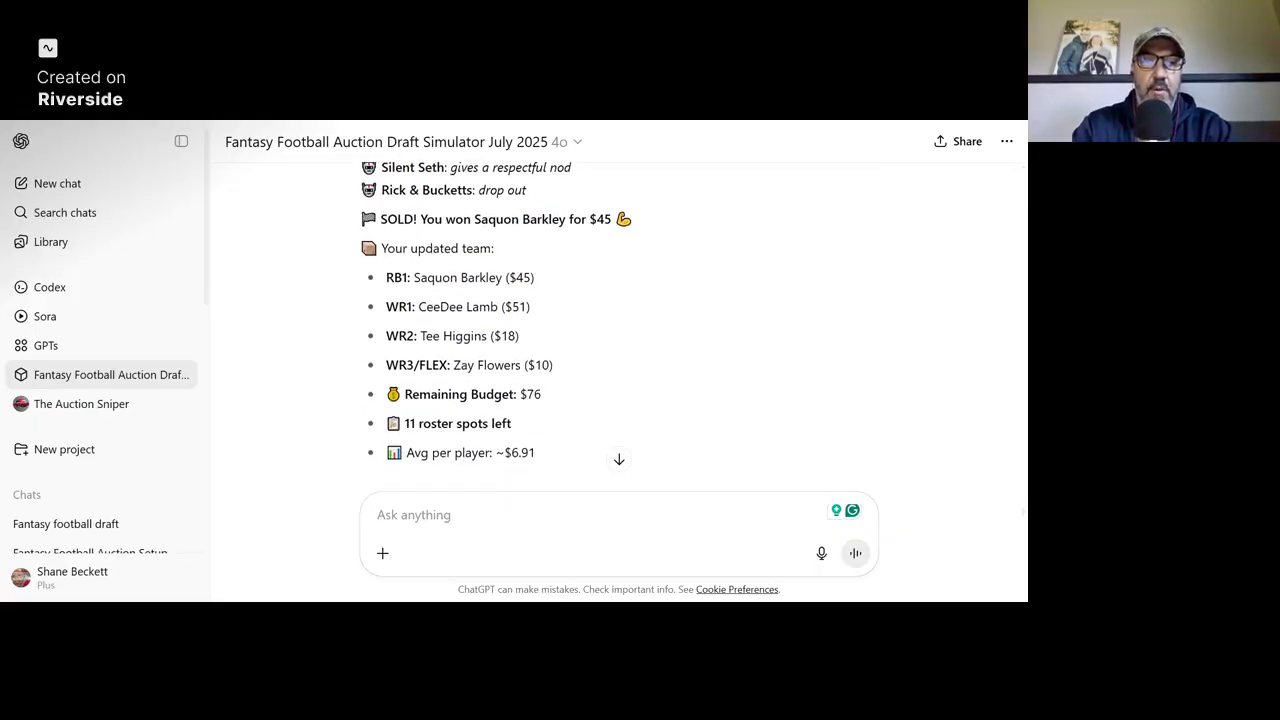
Ask the simulator to "review my team so far" and read through the starters and budget overview it returns
{"action": "type", "text": "review my team"}
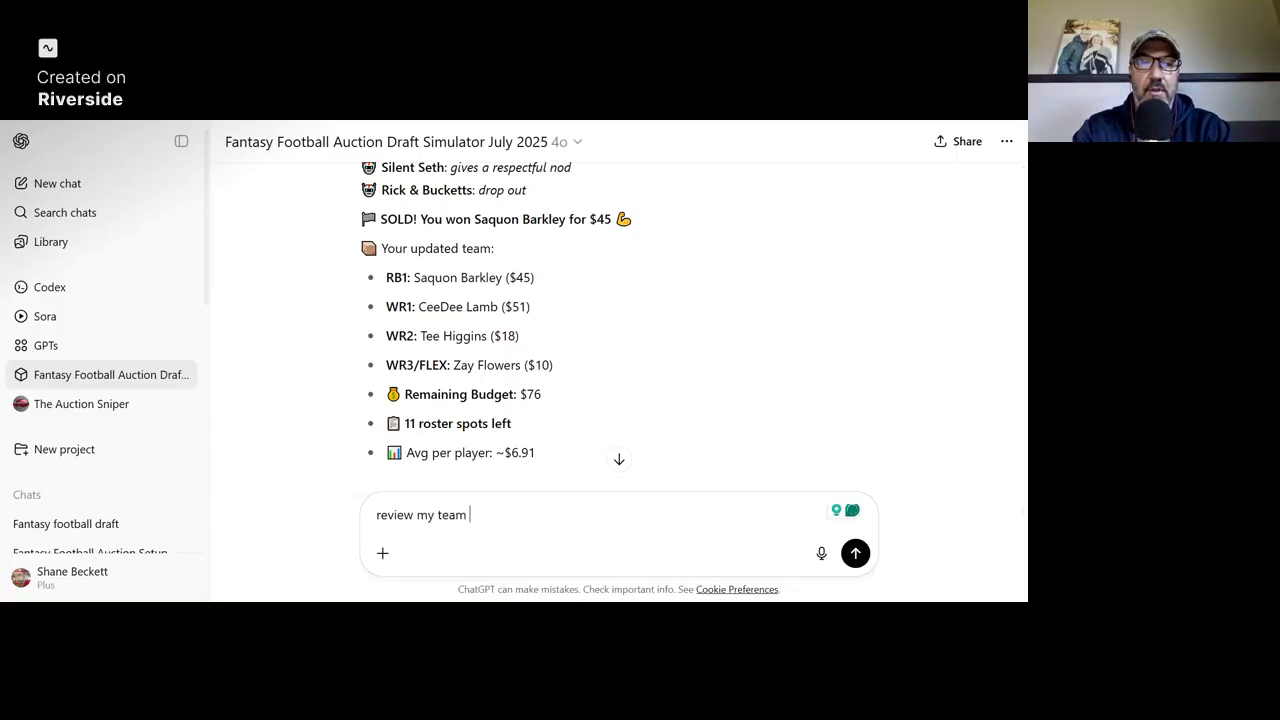
{"action": "type", "text": " so far"}
{"action": "key", "text": "Return"}
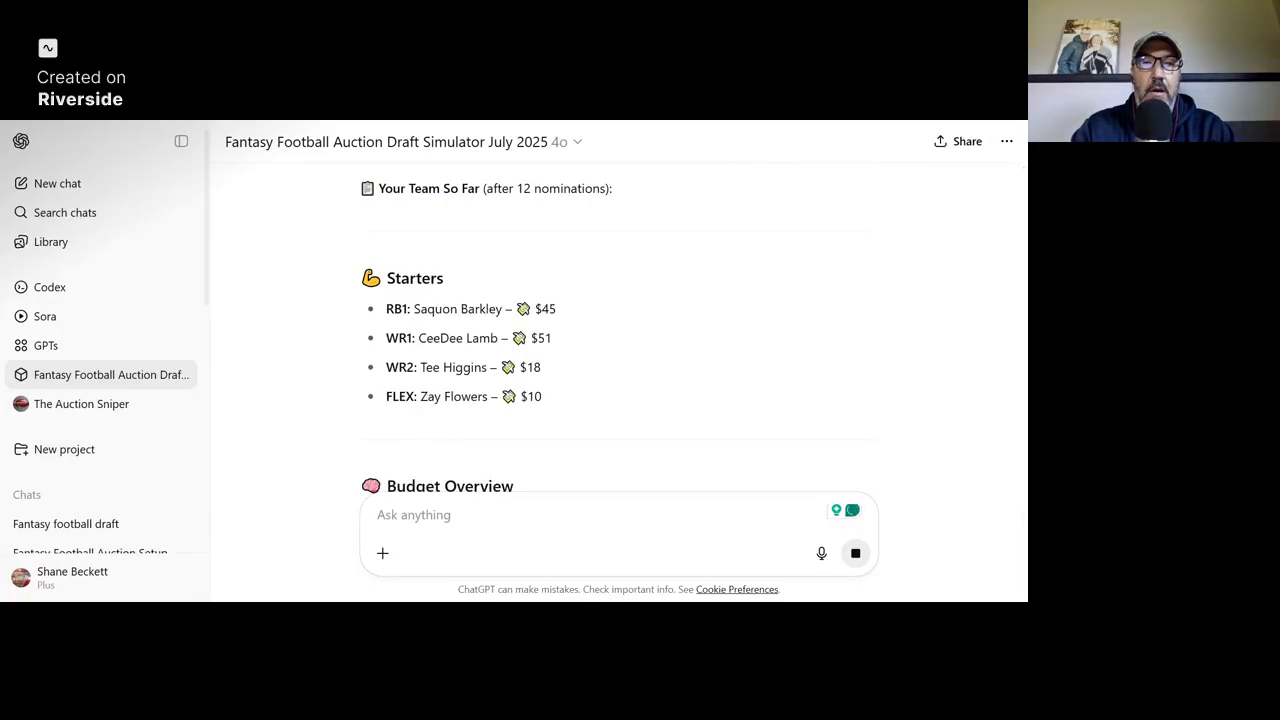
{"action": "scroll", "coordinate": [885, 348], "scroll_direction": "down", "scroll_amount": 1}
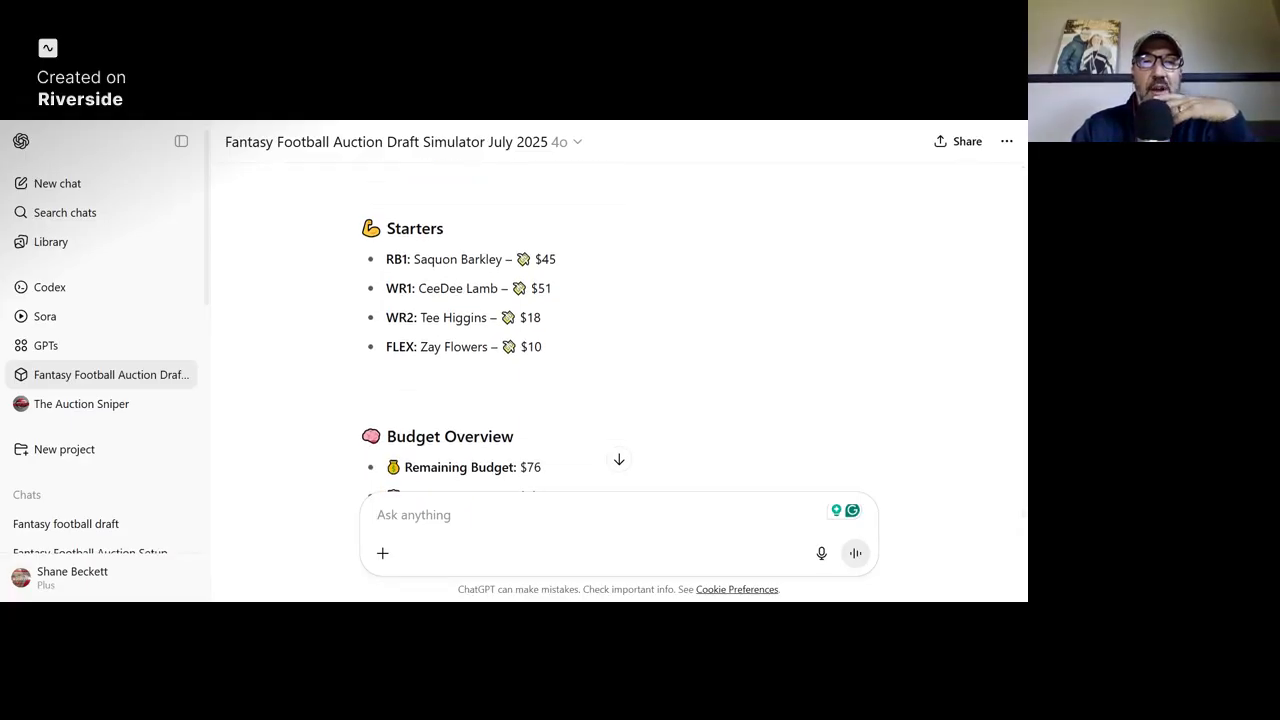
{"action": "scroll", "coordinate": [619, 330], "scroll_direction": "down", "scroll_amount": 2}
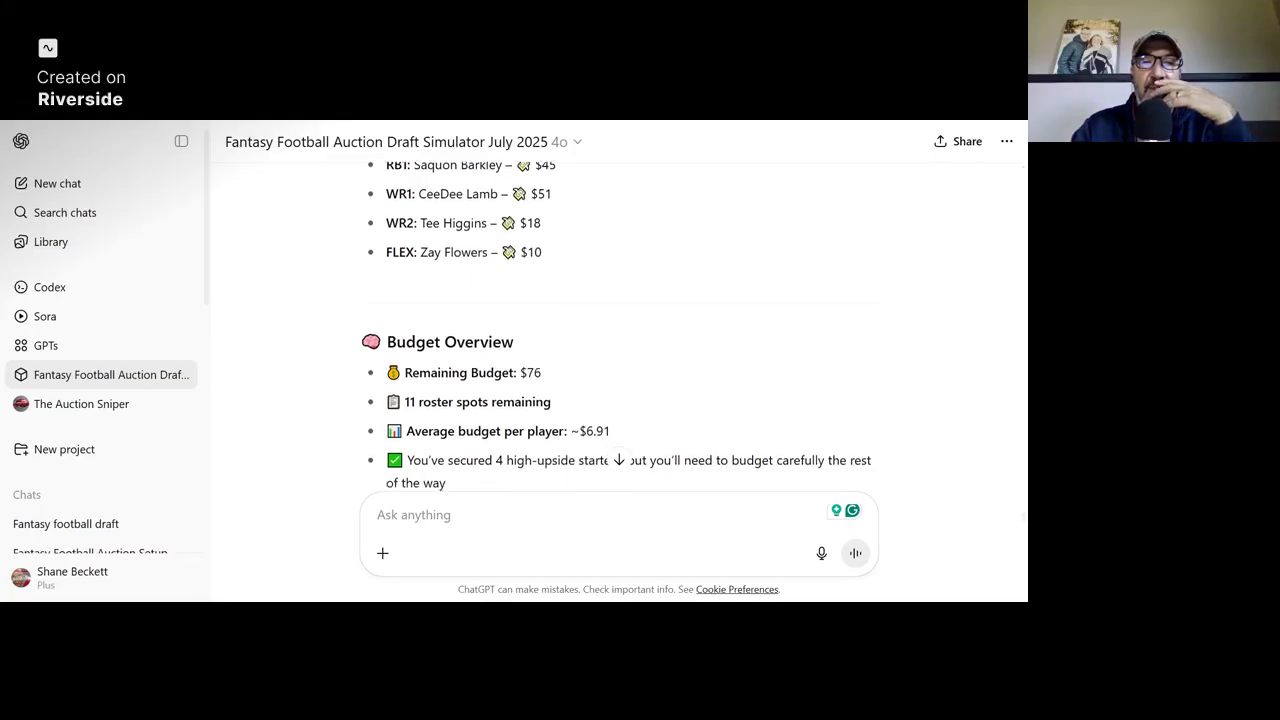
{"action": "scroll", "coordinate": [617, 326], "scroll_direction": "down", "scroll_amount": 1}
{"action": "scroll", "coordinate": [616, 324], "scroll_direction": "down", "scroll_amount": 1}
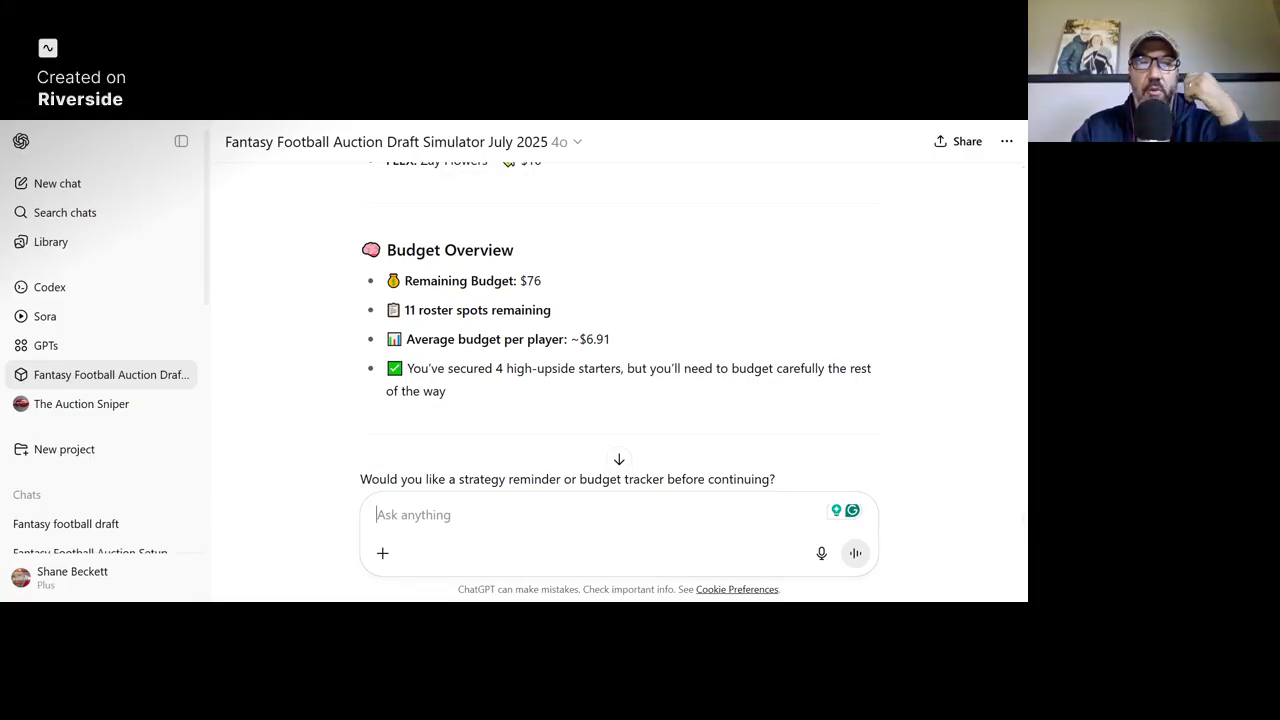
{"action": "scroll", "coordinate": [619, 350], "scroll_direction": "down", "scroll_amount": 2}
{"action": "scroll", "coordinate": [616, 311], "scroll_direction": "down", "scroll_amount": 1}
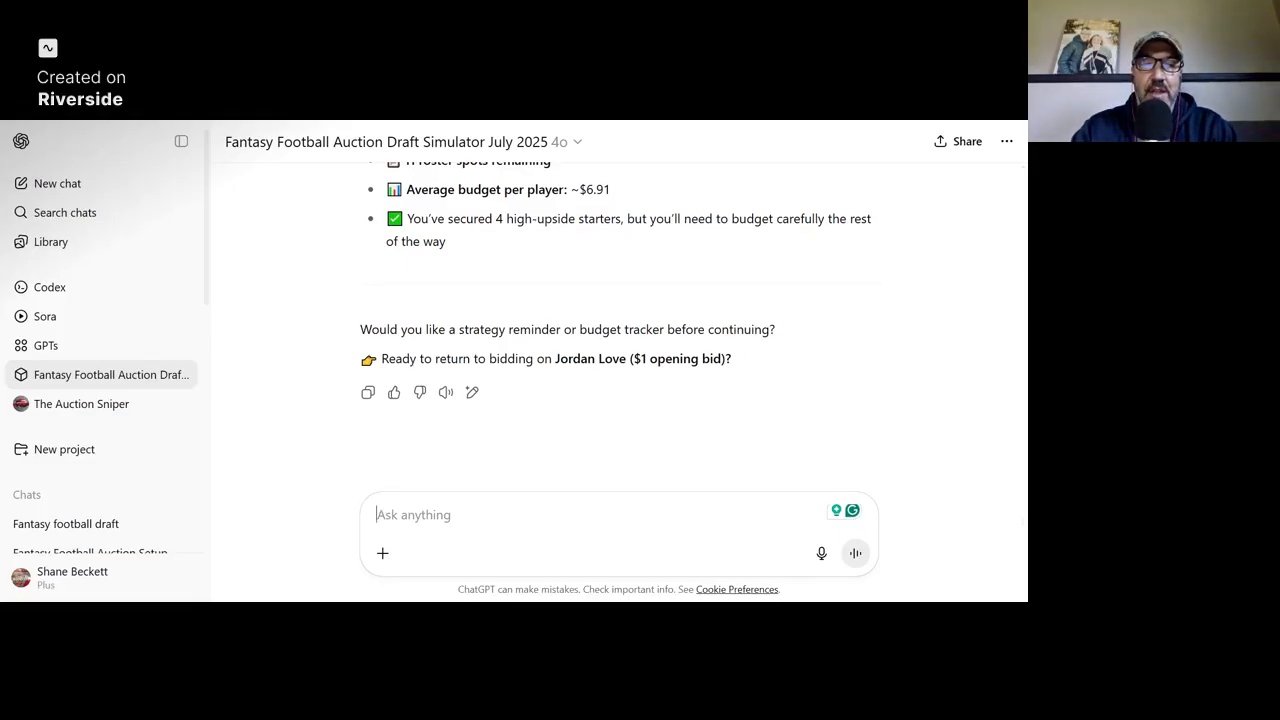
Ask the simulator "can you show me the other rosters"
{"action": "type", "text": "a"}
{"action": "key", "text": "BackSpace"}
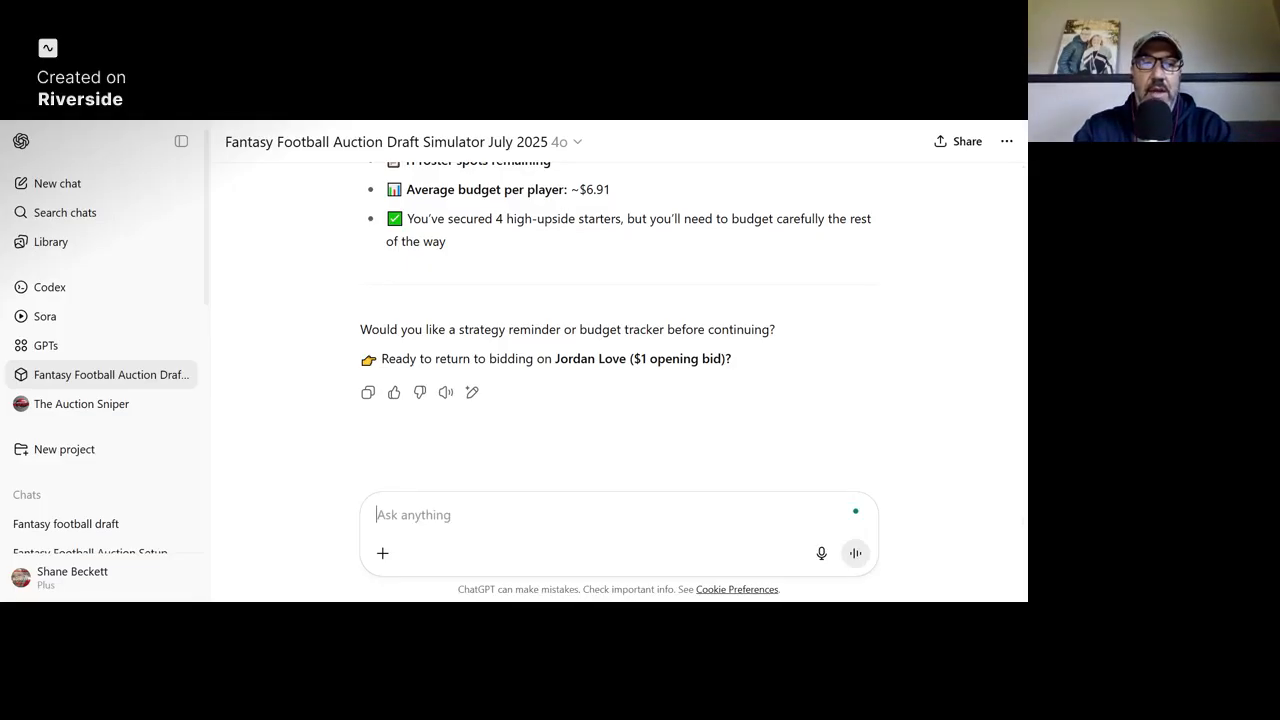
{"action": "type", "text": "can you show me "}
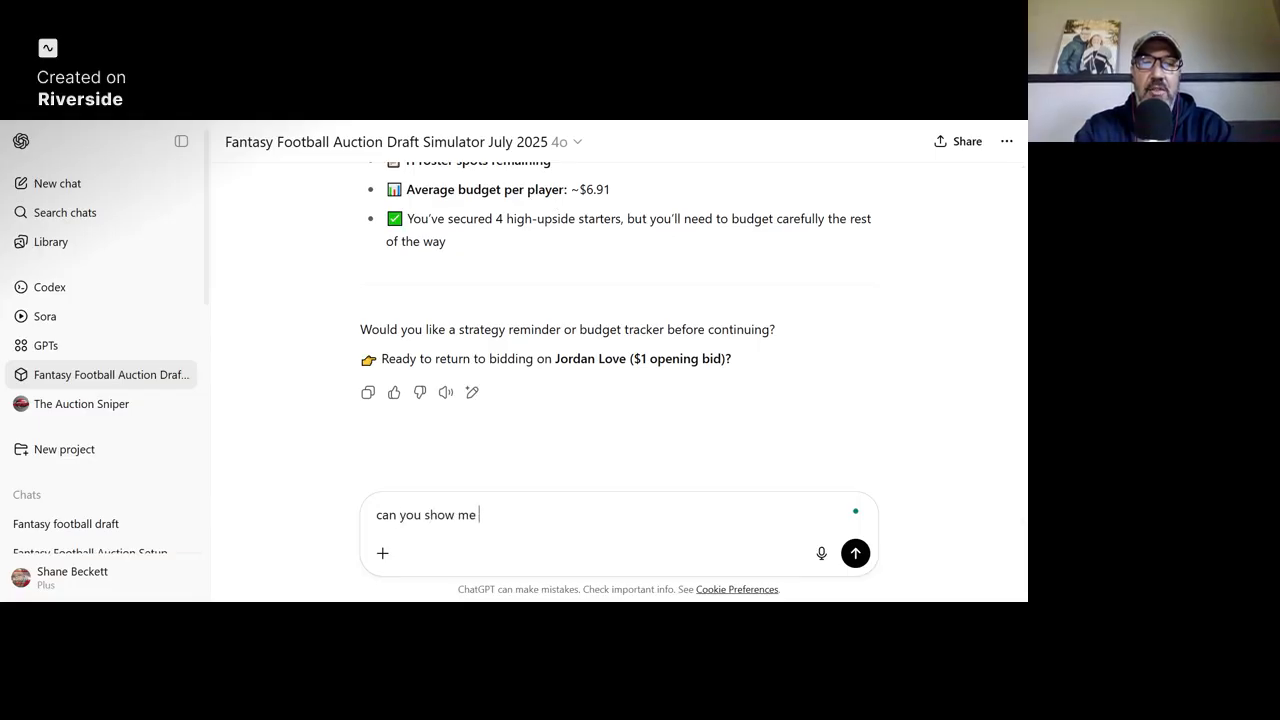
{"action": "type", "text": "the other rosters"}
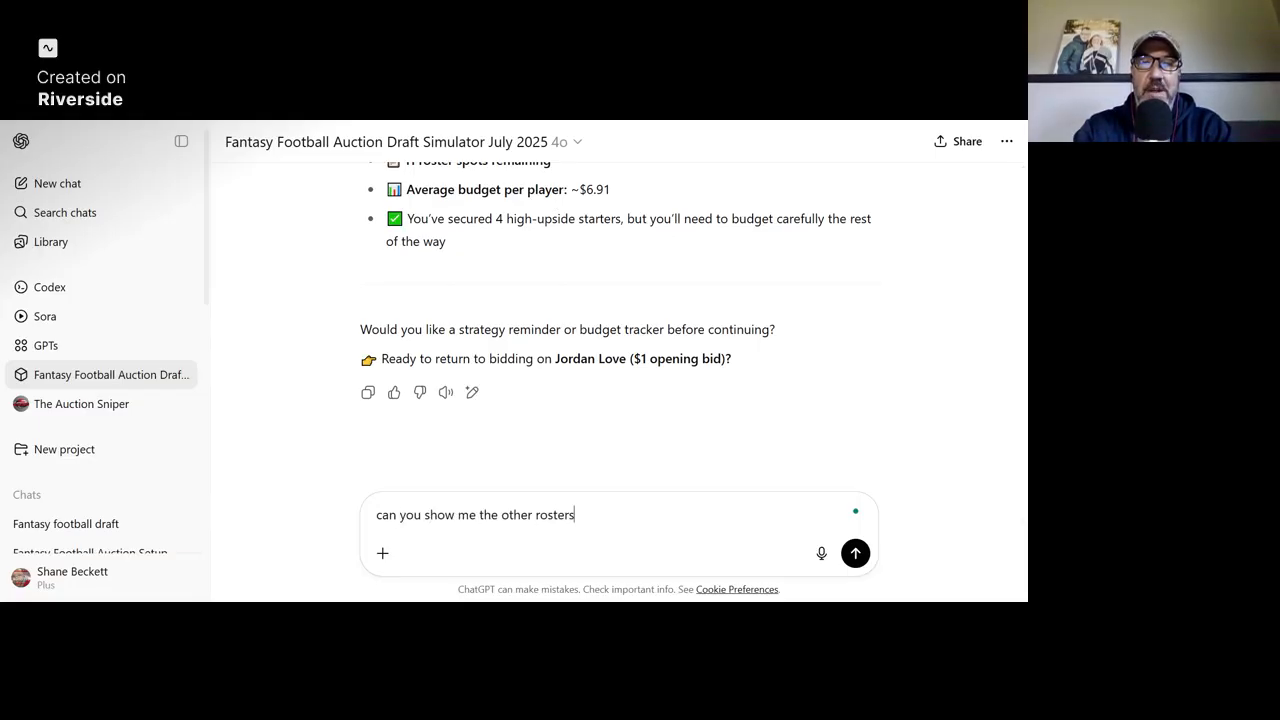
{"action": "key", "text": "Return"}
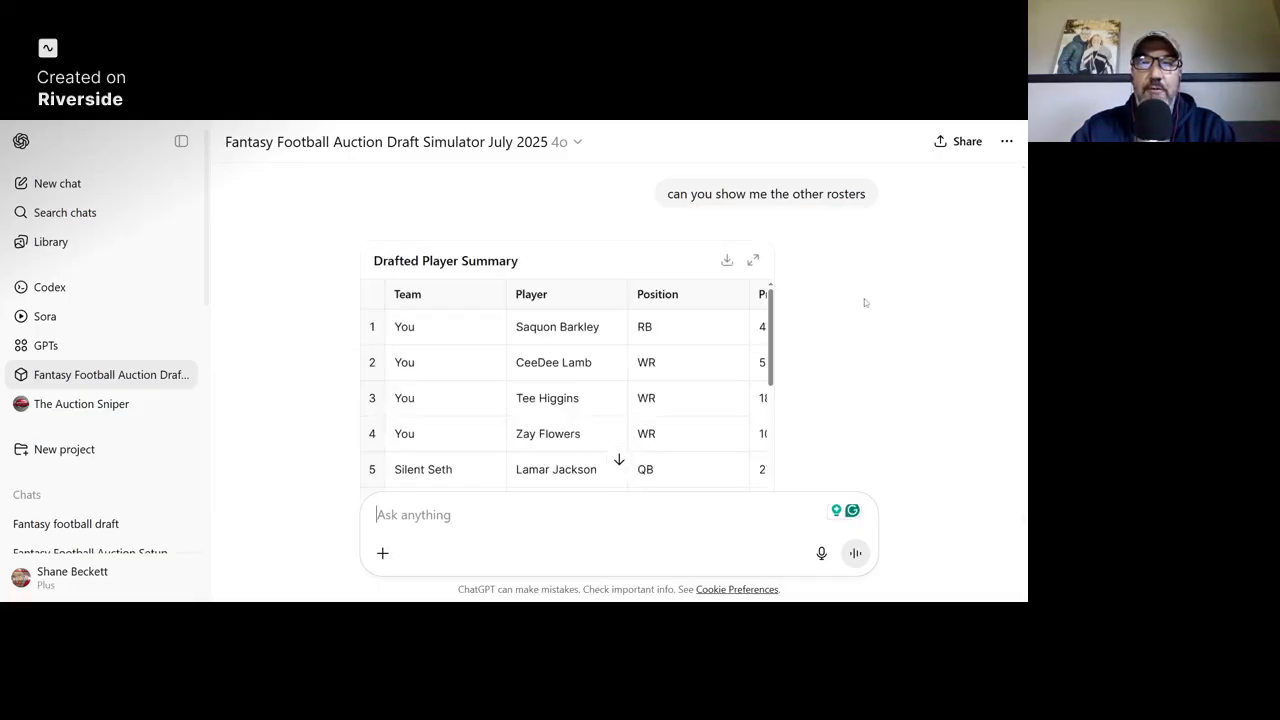
Enlarge the Drafted Player Summary table, read through every team's players and prices, and return to the chat
{"action": "left_click", "coordinate": [754, 261]}
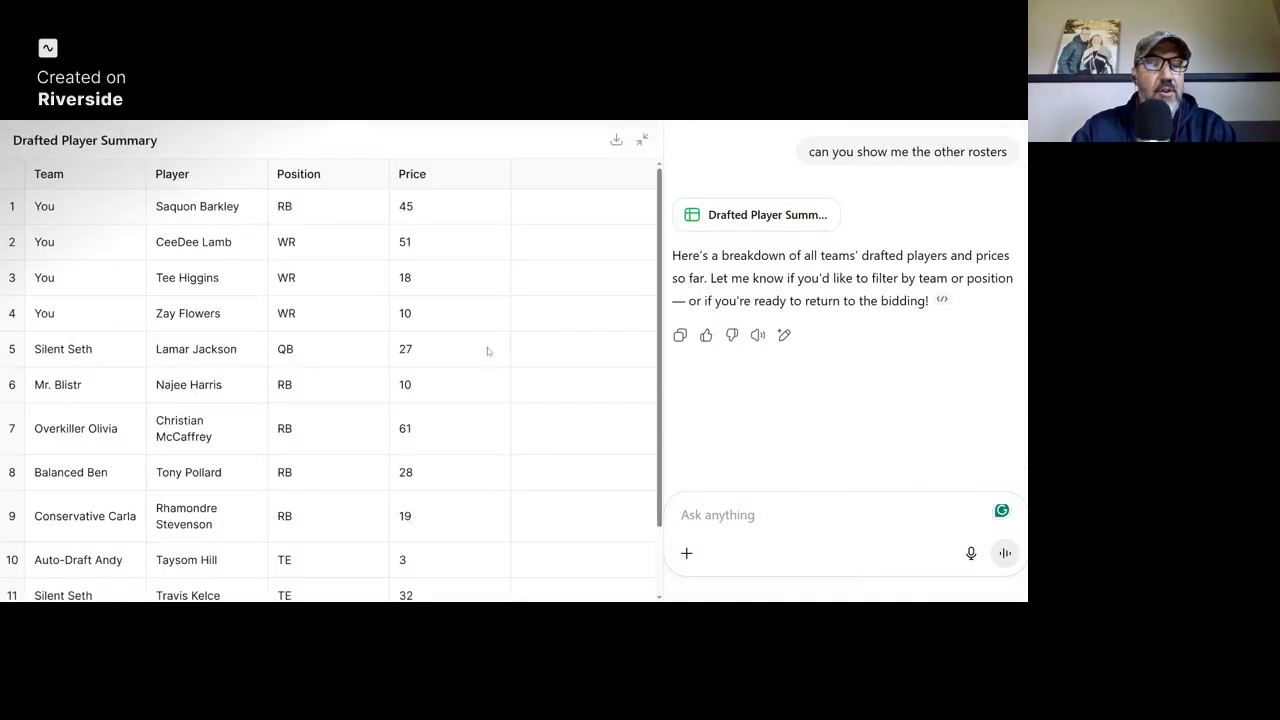
{"action": "scroll", "coordinate": [488, 350], "scroll_direction": "down", "scroll_amount": 2}
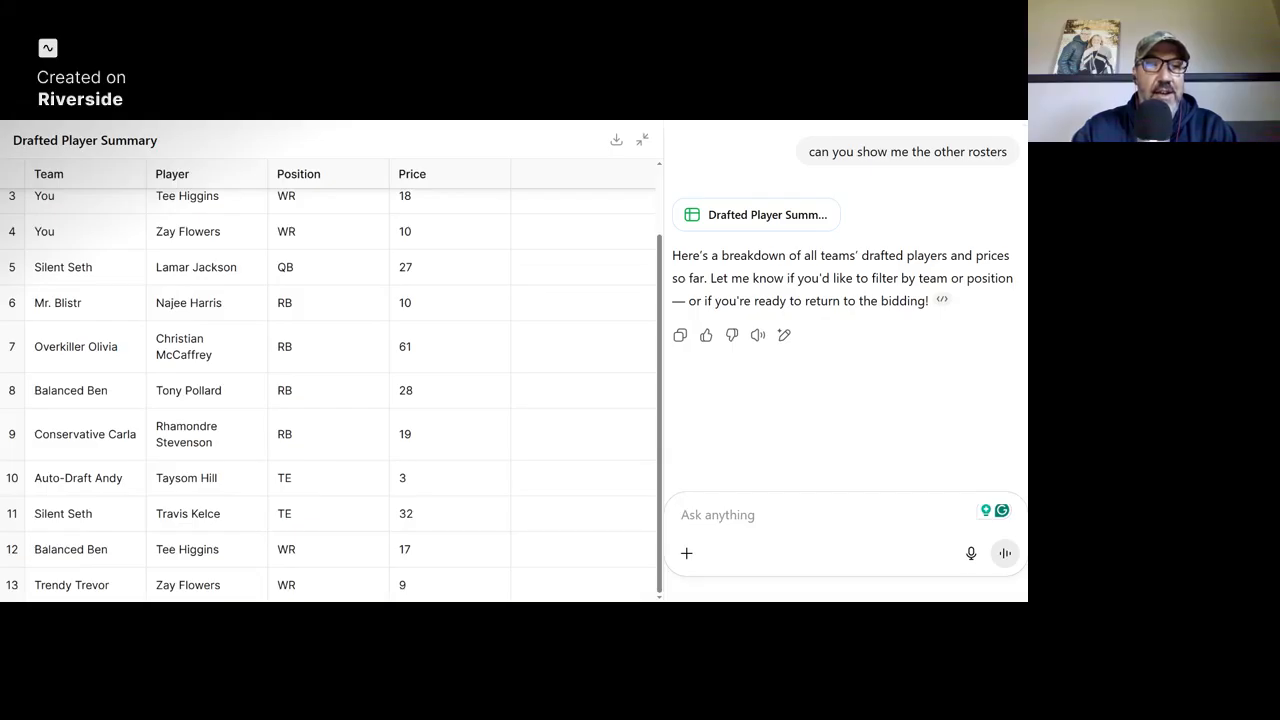
{"action": "scroll", "coordinate": [505, 330], "scroll_direction": "up", "scroll_amount": 3}
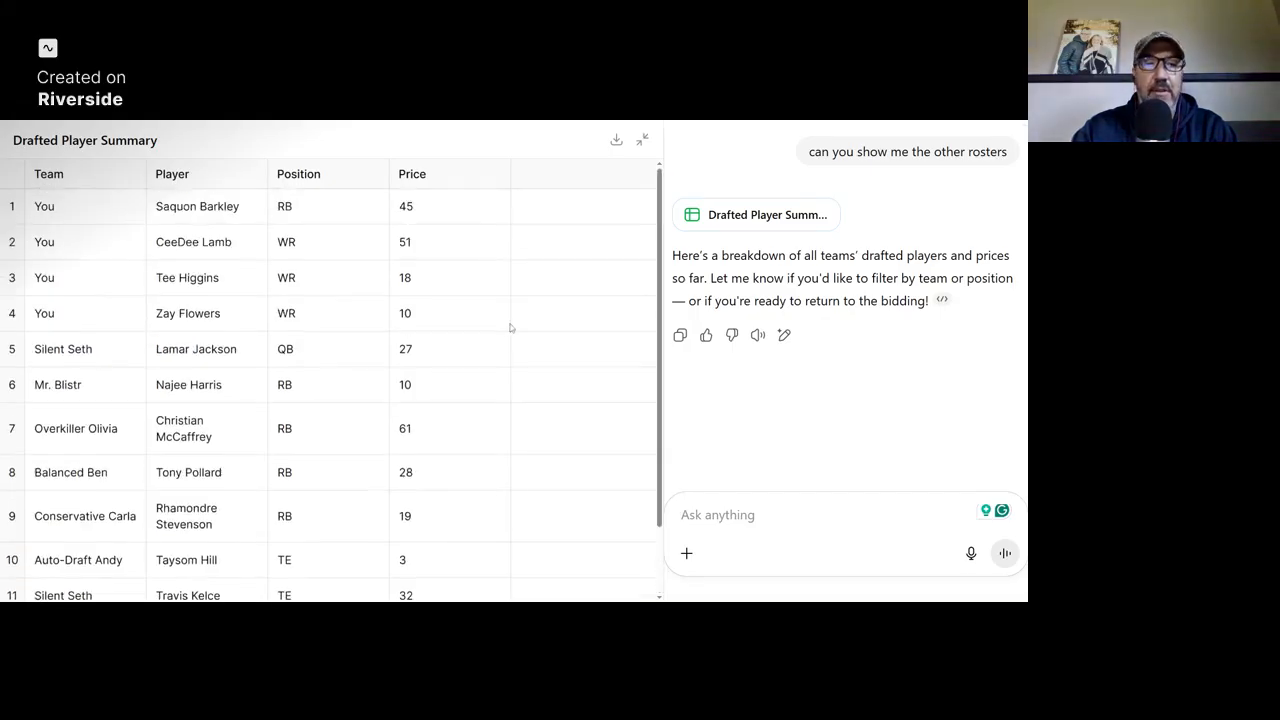
{"action": "scroll", "coordinate": [496, 371], "scroll_direction": "down", "scroll_amount": 3}
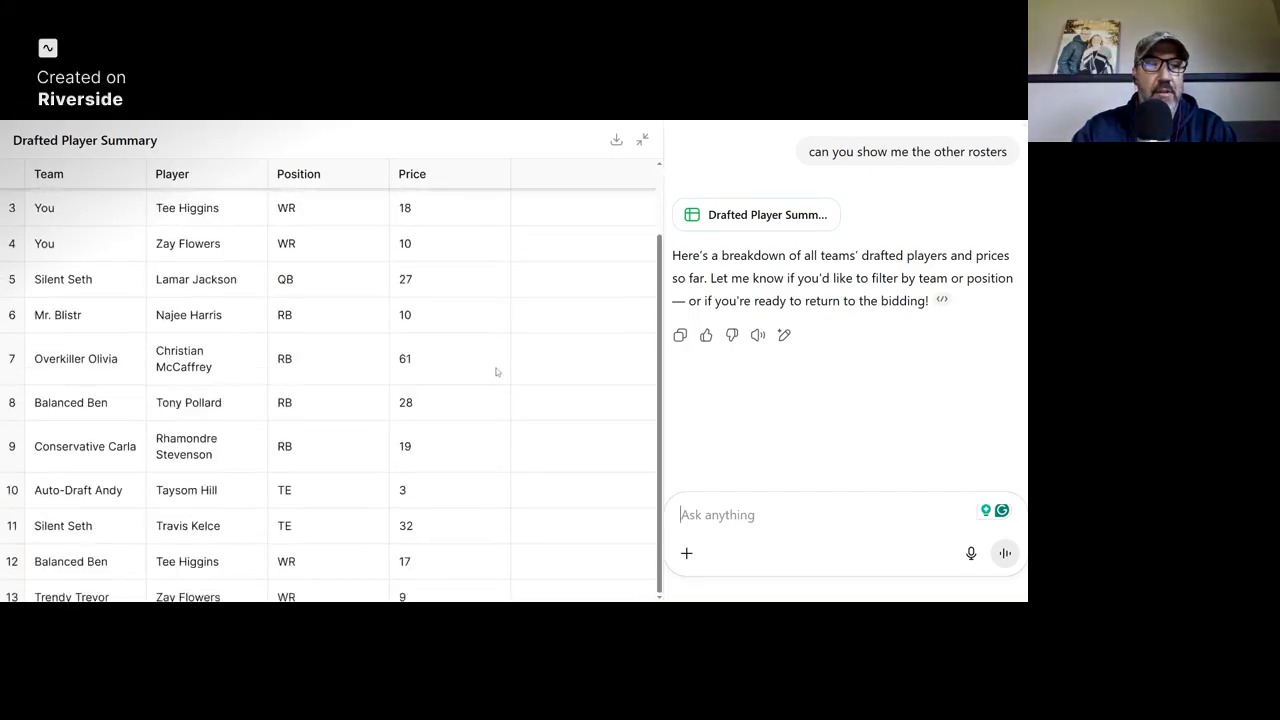
{"action": "left_click", "coordinate": [642, 140]}
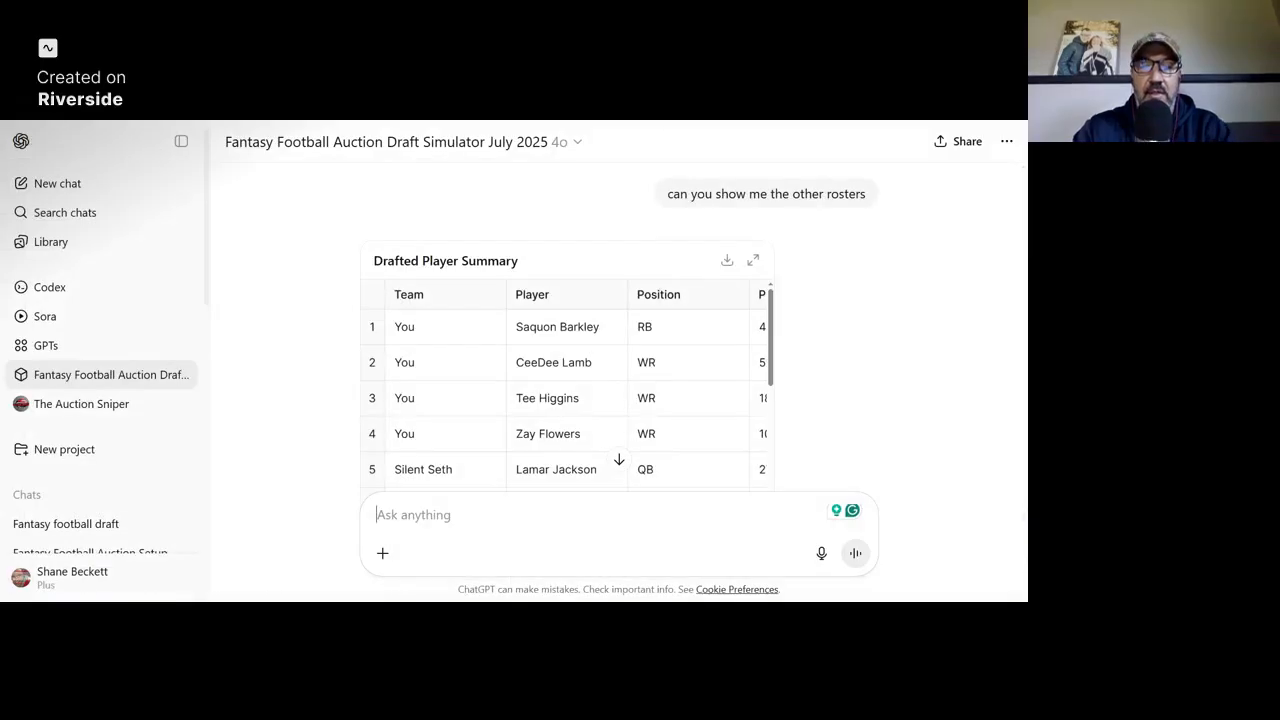
Tell the simulator "lets continue draft" and bid $2 on Psych-Out Pete's nomination of Jordan Love
{"action": "type", "text": "lets con"}
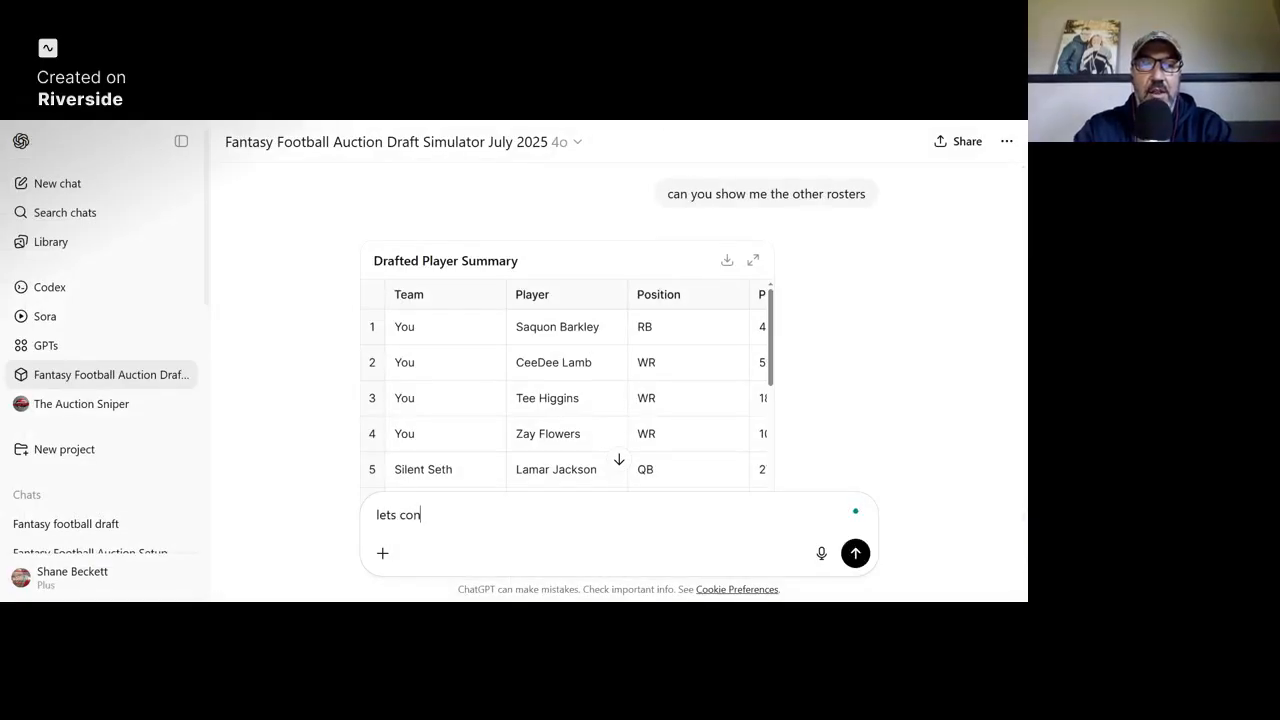
{"action": "type", "text": "tinue draft"}
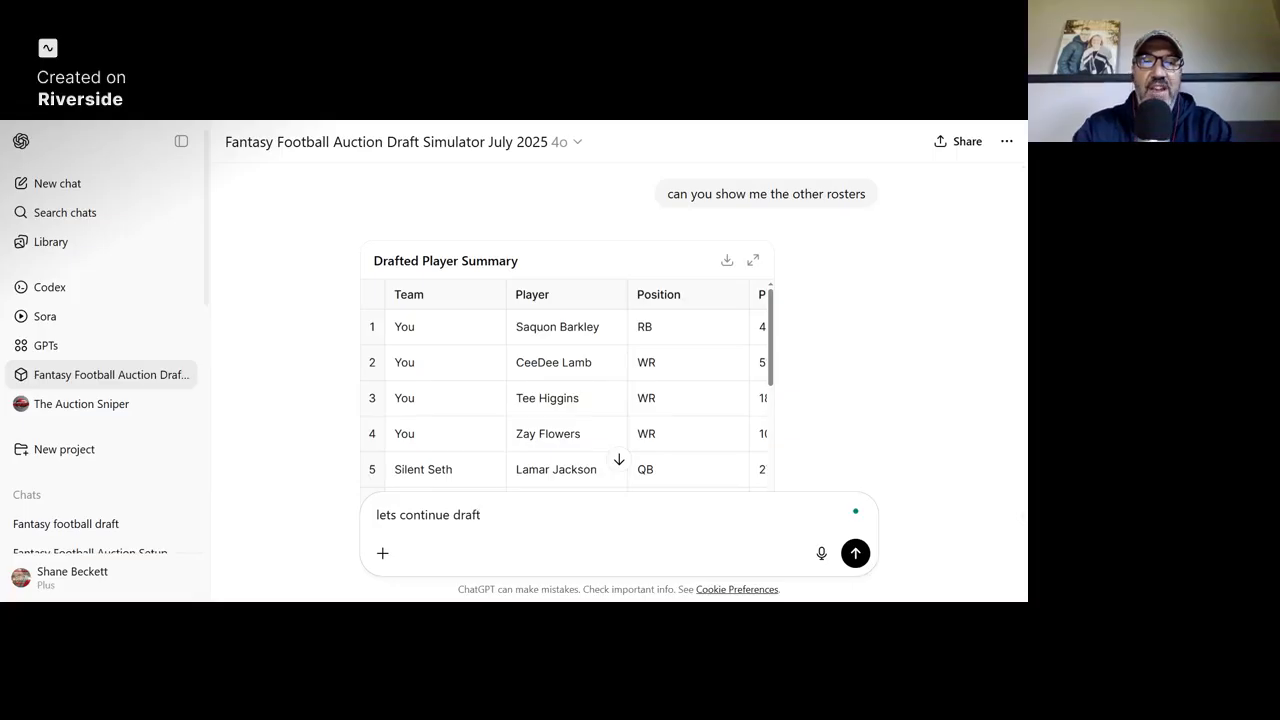
{"action": "key", "text": "Return"}
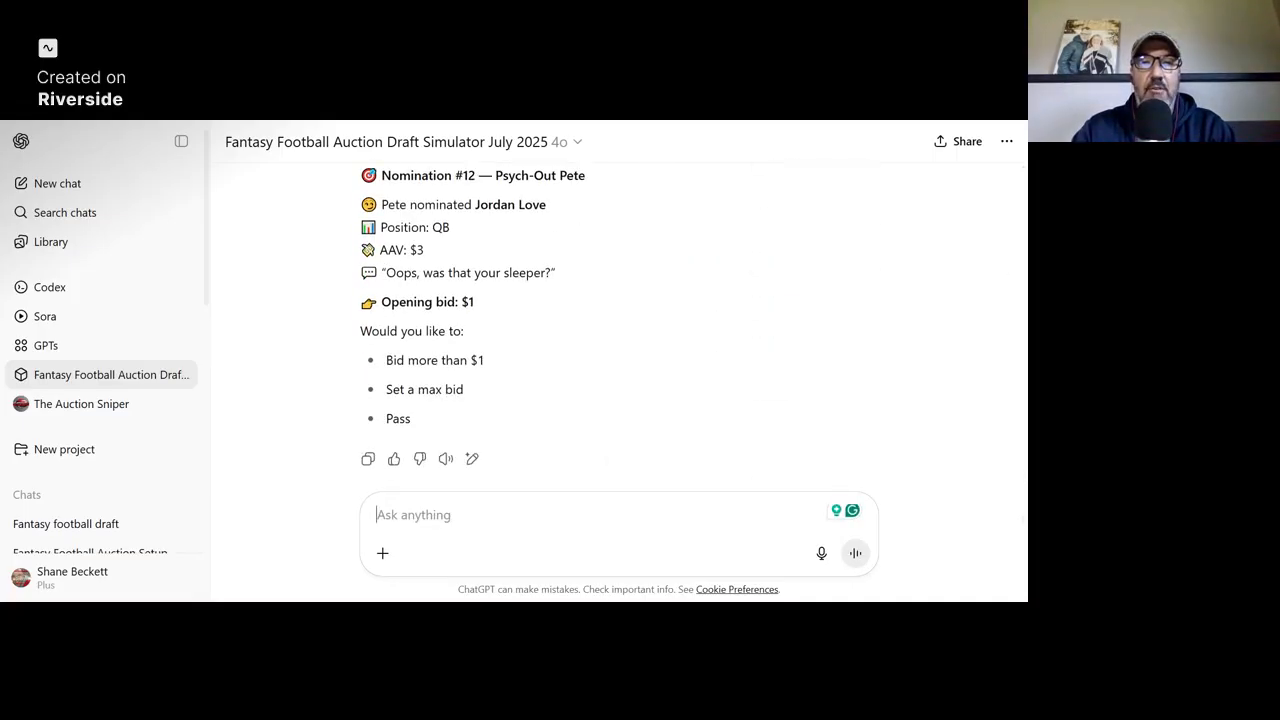
{"action": "scroll", "coordinate": [505, 485], "scroll_direction": "down", "scroll_amount": 1}
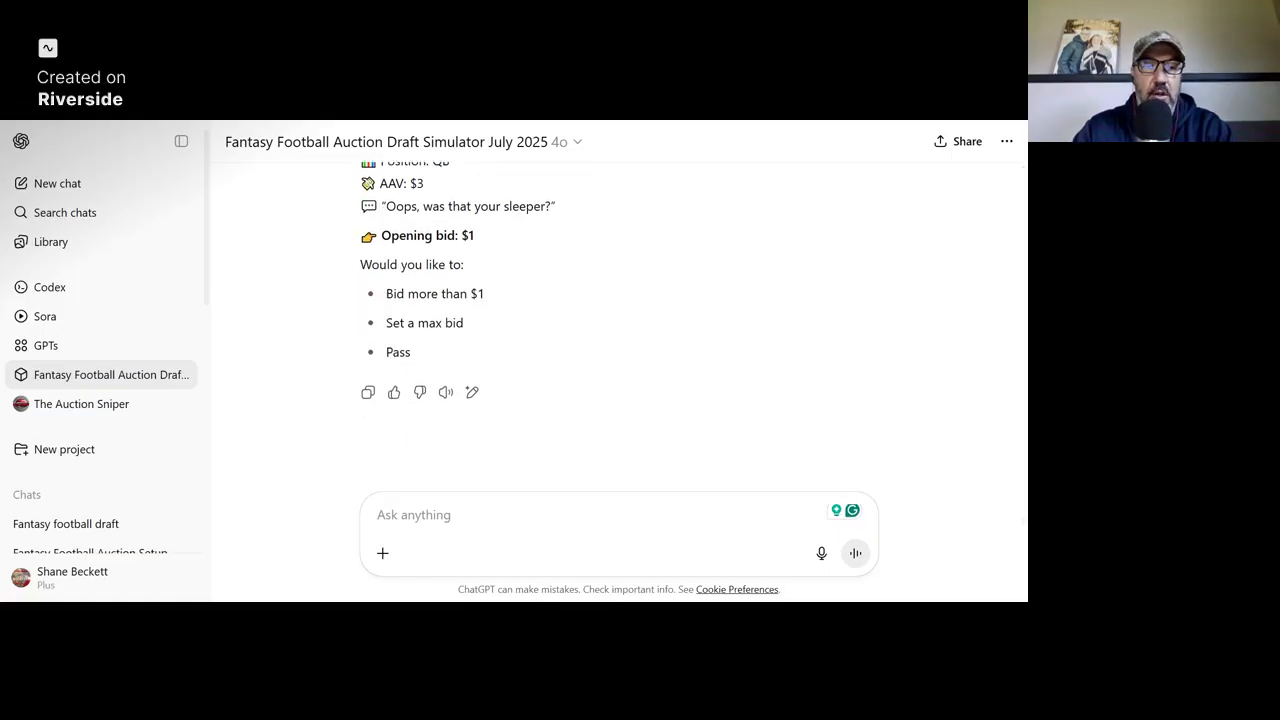
{"action": "type", "text": "2"}
{"action": "key", "text": "Return"}
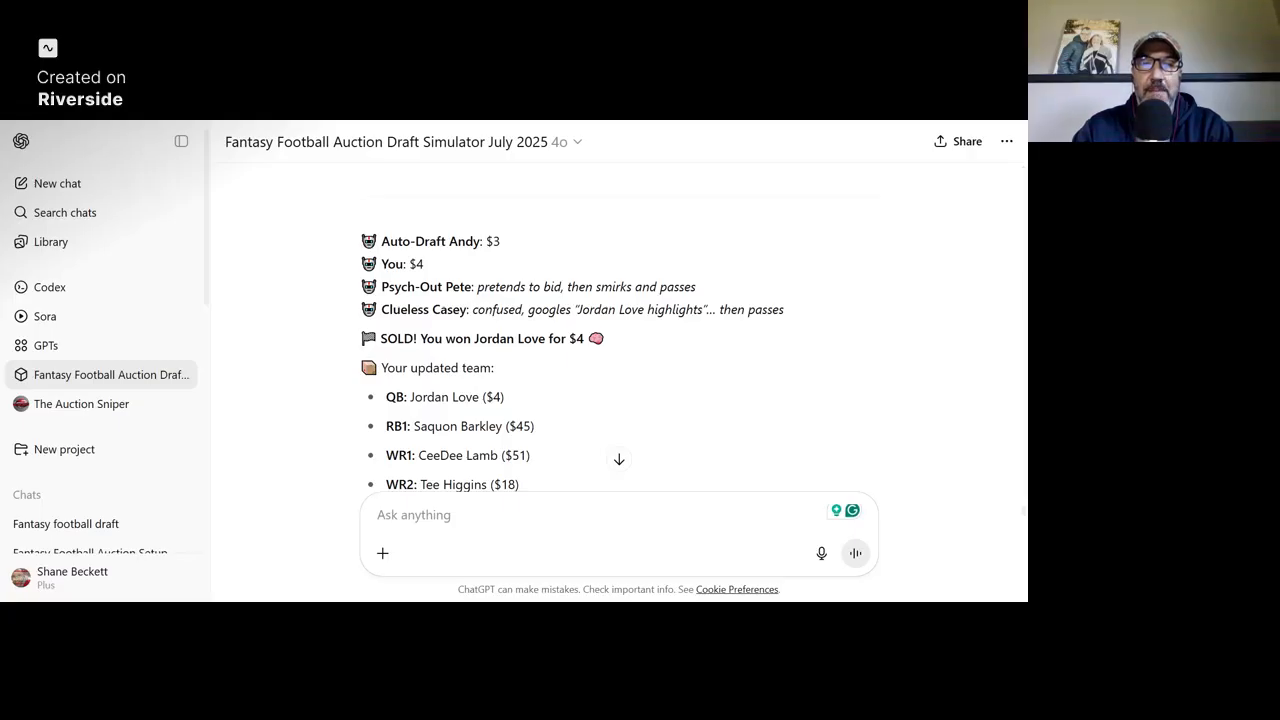
Read the updated team, remaining budget and Steady Simone's nomination of Mike Evans
{"action": "scroll", "coordinate": [570, 350], "scroll_direction": "down", "scroll_amount": 3}
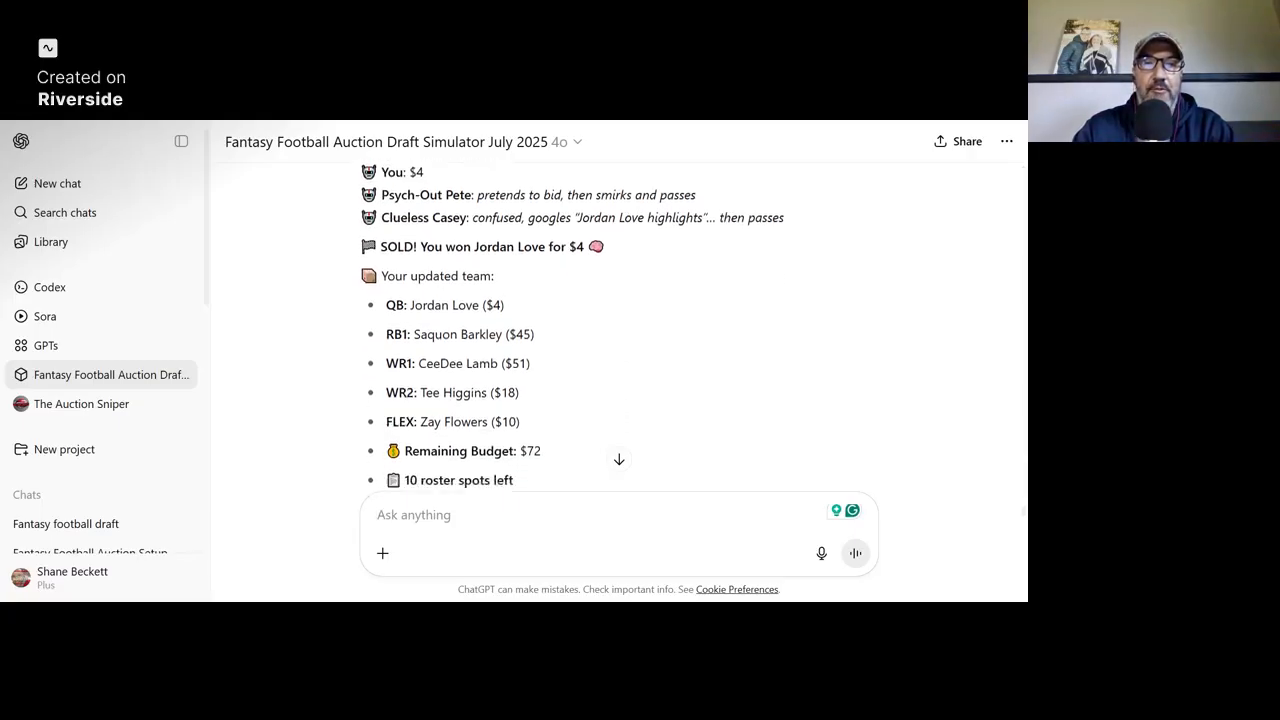
{"action": "scroll", "coordinate": [570, 350], "scroll_direction": "down", "scroll_amount": 3}
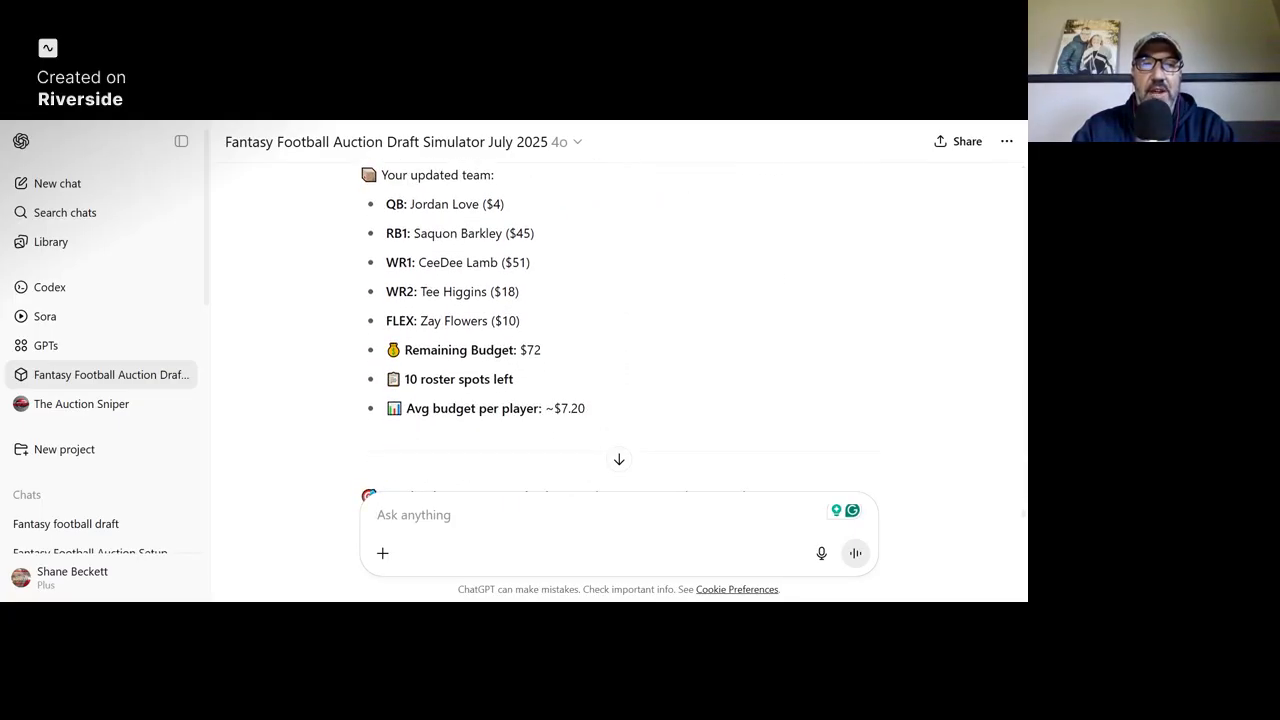
{"action": "scroll", "coordinate": [570, 350], "scroll_direction": "down", "scroll_amount": 4}
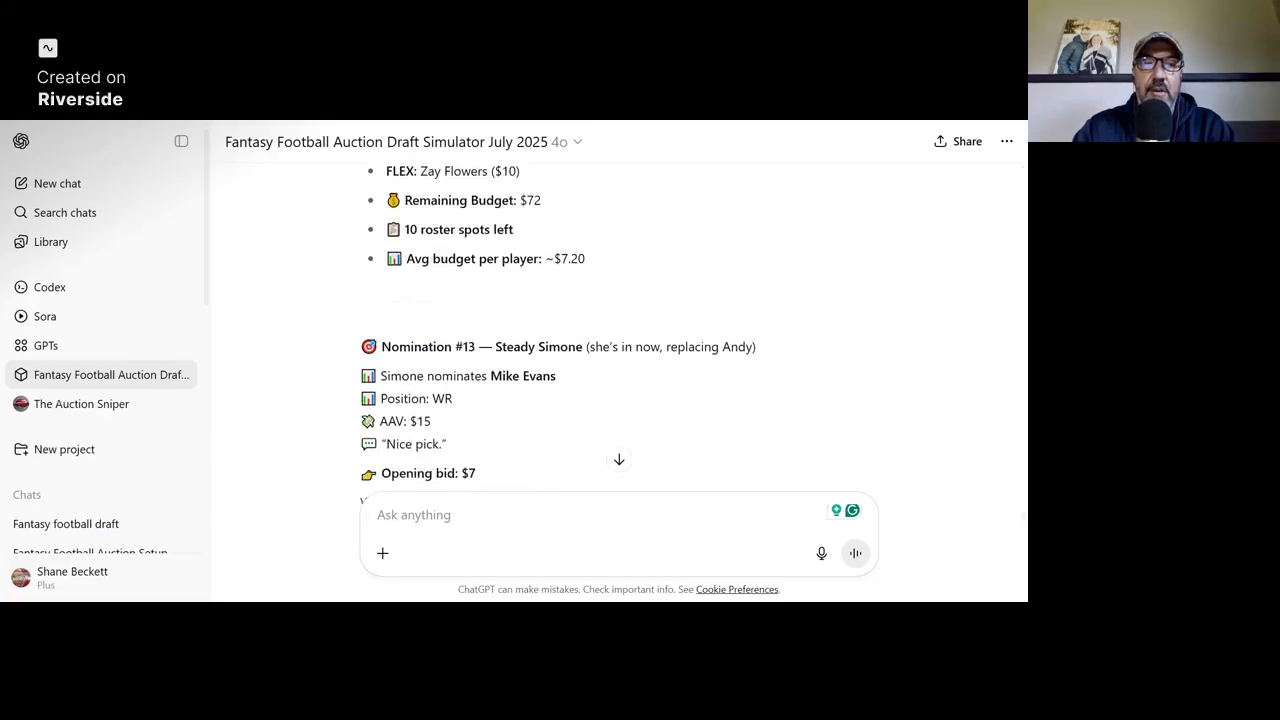
{"action": "scroll", "coordinate": [558, 333], "scroll_direction": "down", "scroll_amount": 2}
{"action": "scroll", "coordinate": [619, 330], "scroll_direction": "down", "scroll_amount": 1}
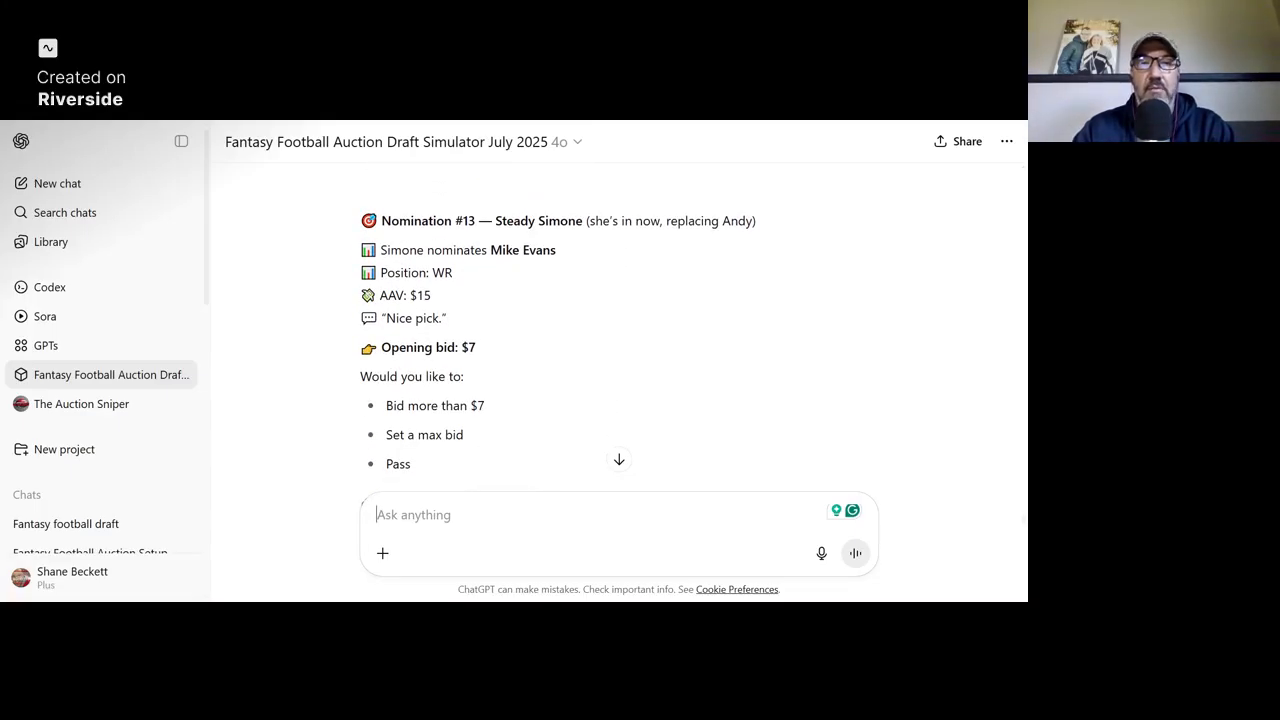
{"action": "scroll", "coordinate": [751, 409], "scroll_direction": "down", "scroll_amount": 2}
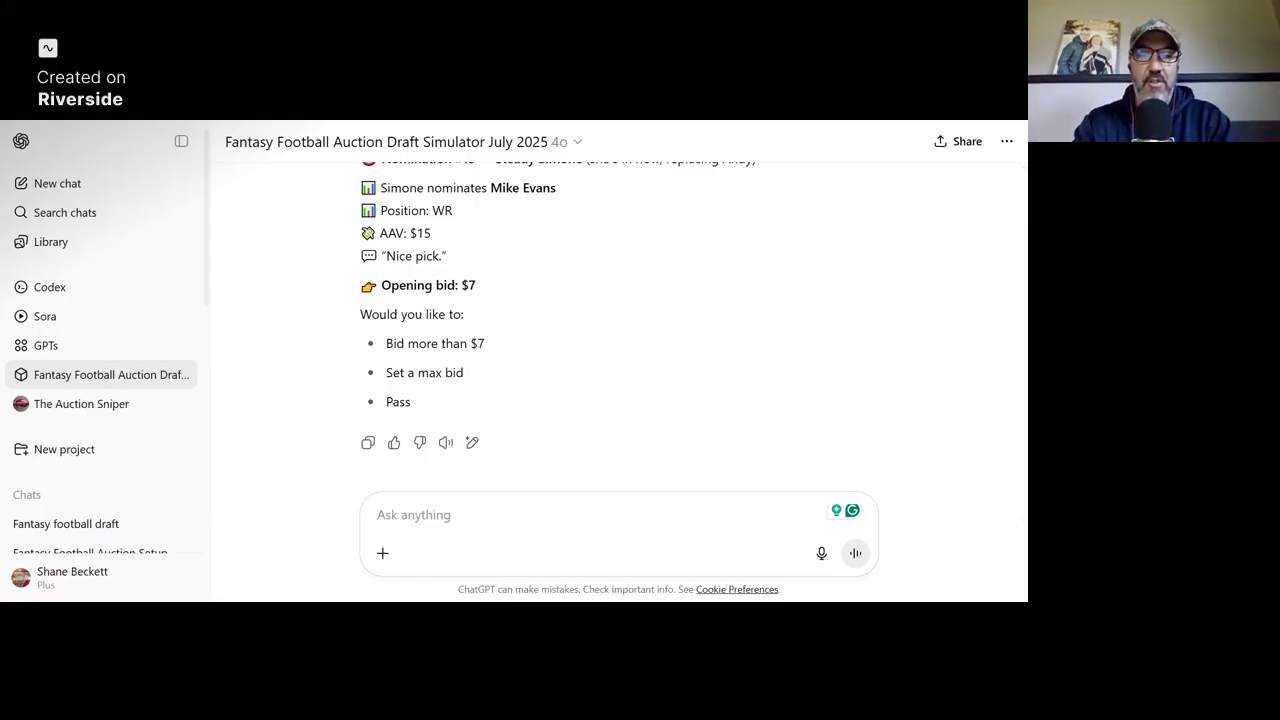
Ask the simulator "can you simulate the rest the draft for all drafters" and look through the full draft results
{"action": "type", "text": "can"}
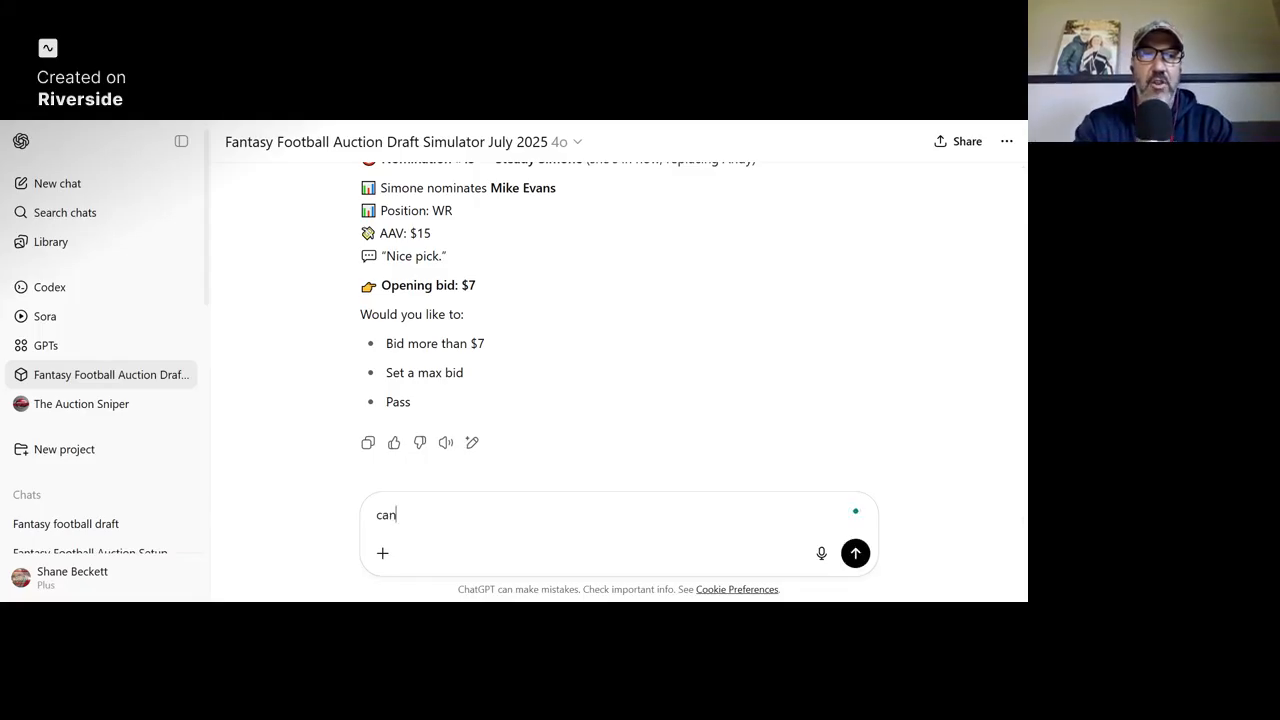
{"action": "type", "text": " you simulate th"}
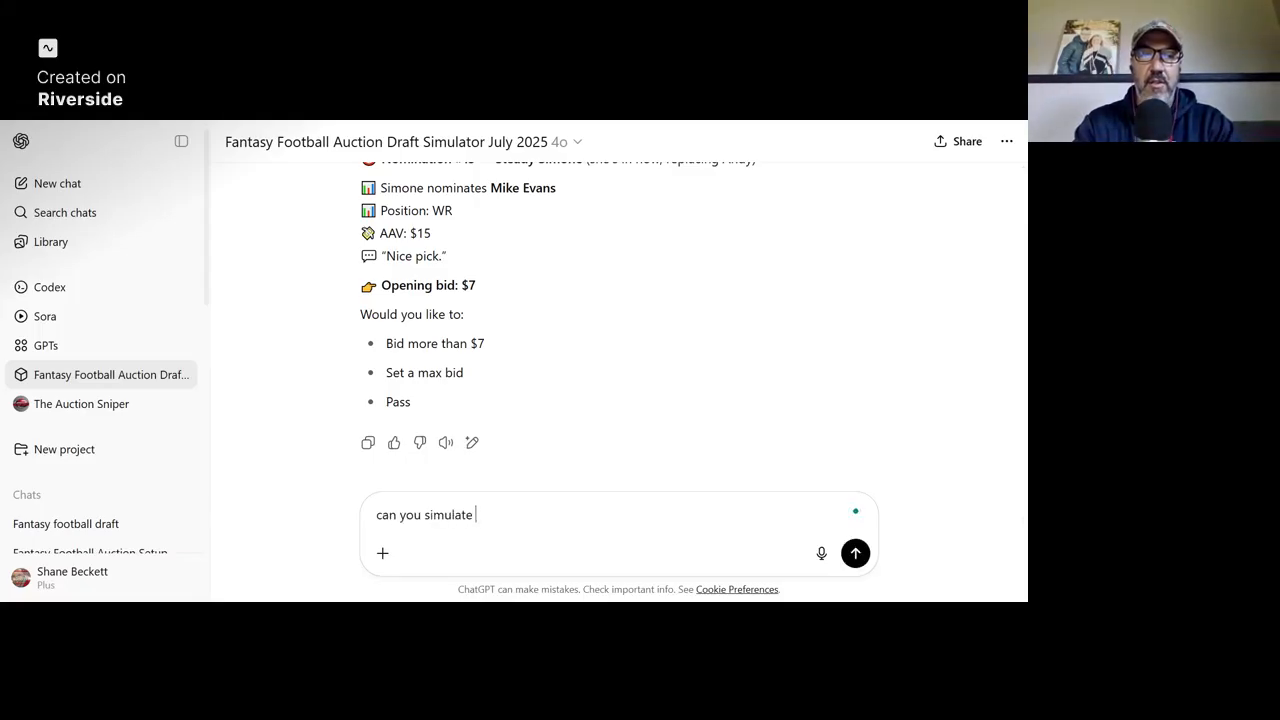
{"action": "key", "text": "BackSpace"}
{"action": "type", "text": "he re"}
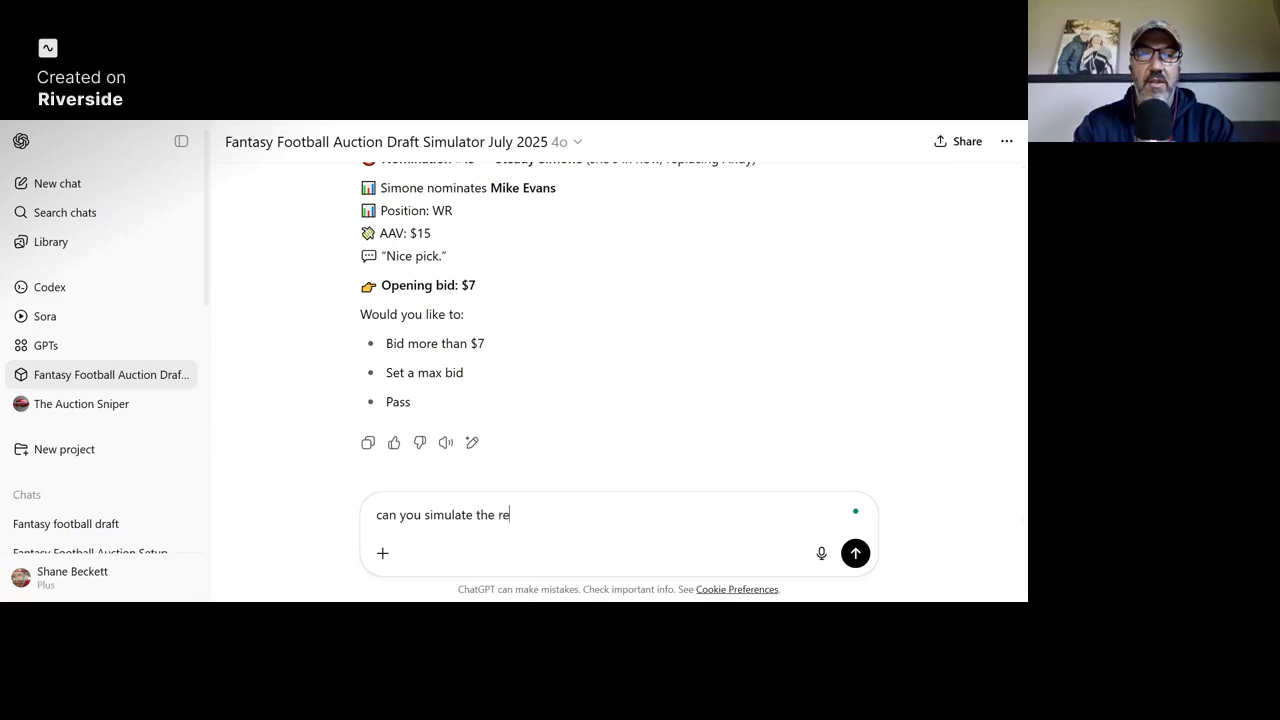
{"action": "type", "text": "st the draf"}
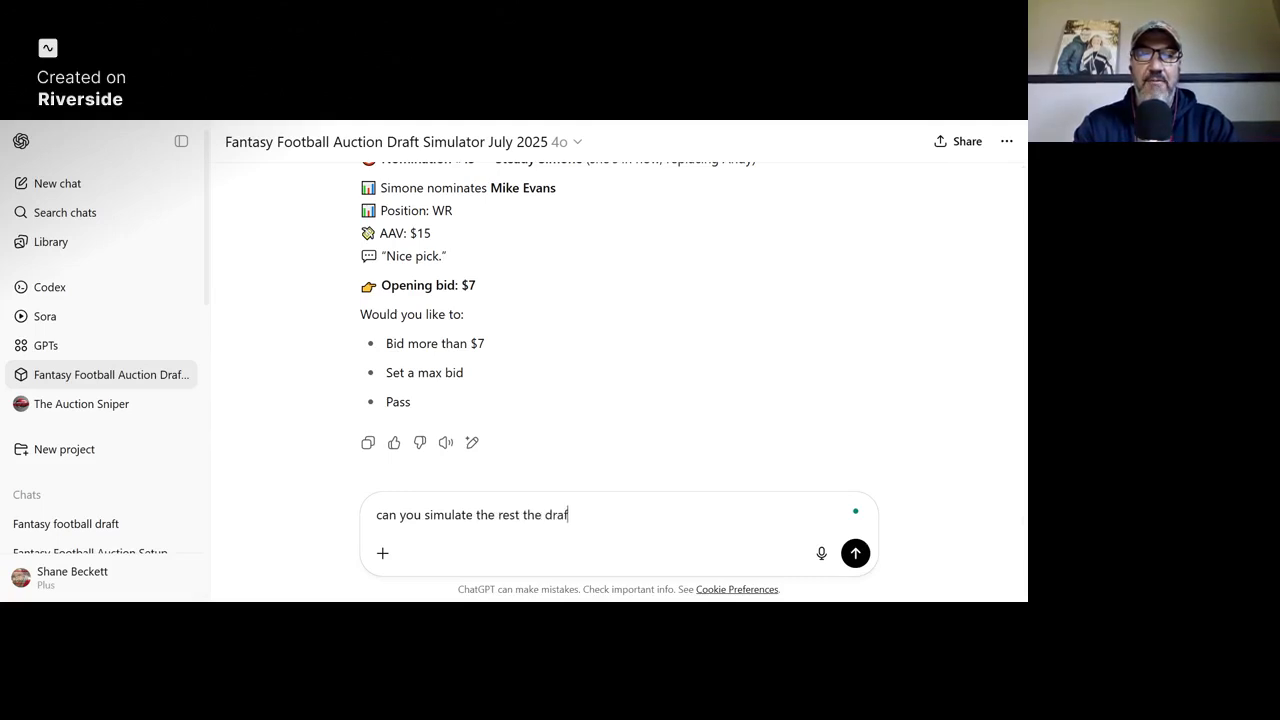
{"action": "type", "text": "t for all drafters"}
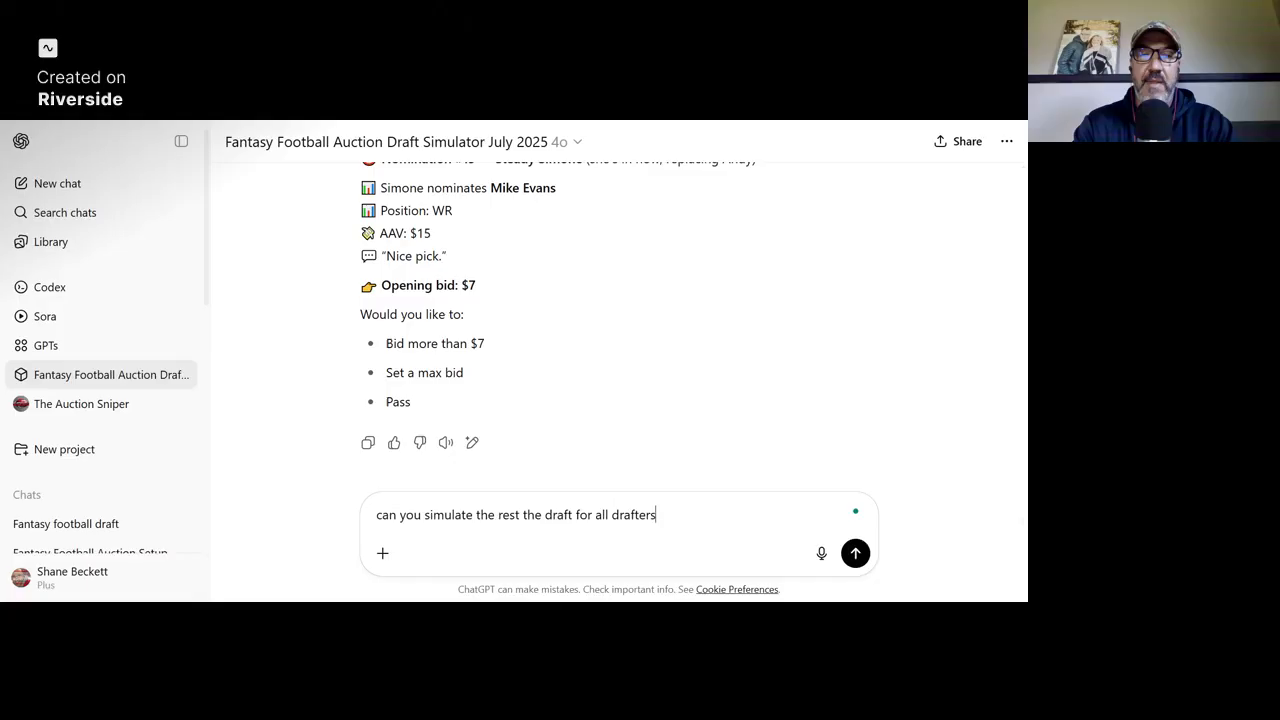
{"action": "key", "text": "Return"}
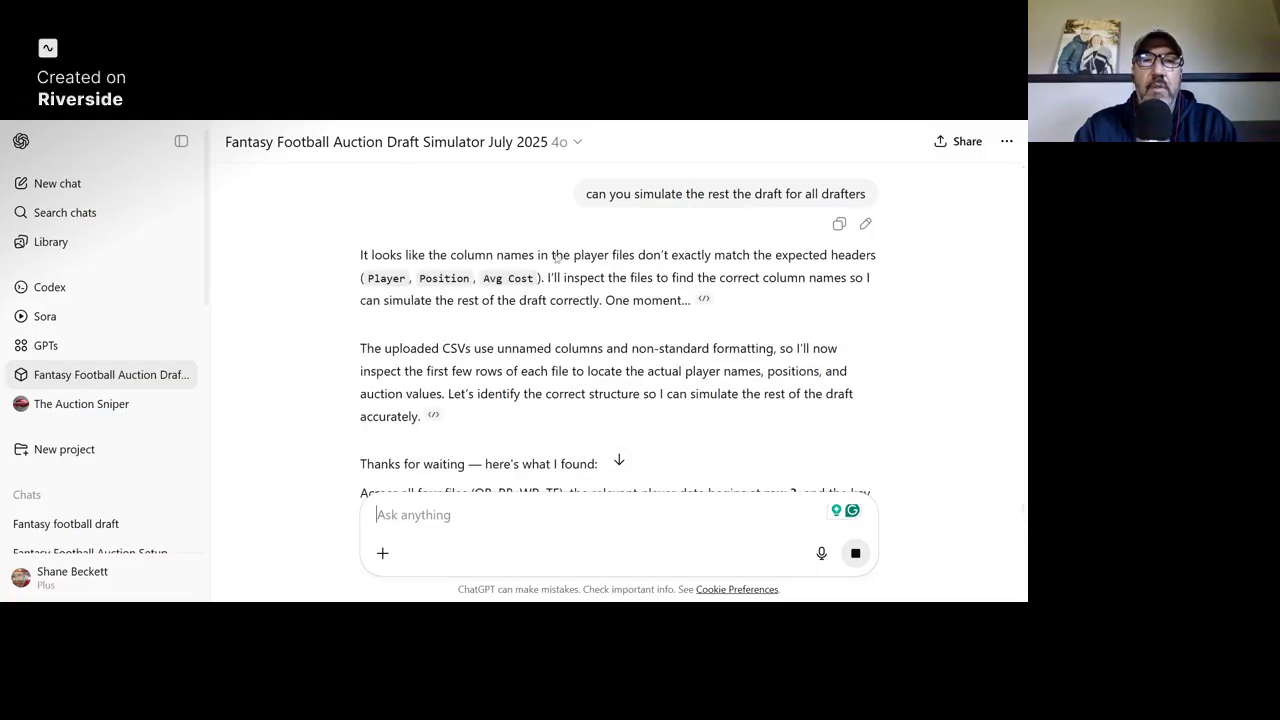
{"action": "scroll", "coordinate": [639, 307], "scroll_direction": "down", "scroll_amount": 3}
{"action": "scroll", "coordinate": [639, 307], "scroll_direction": "down", "scroll_amount": 5}
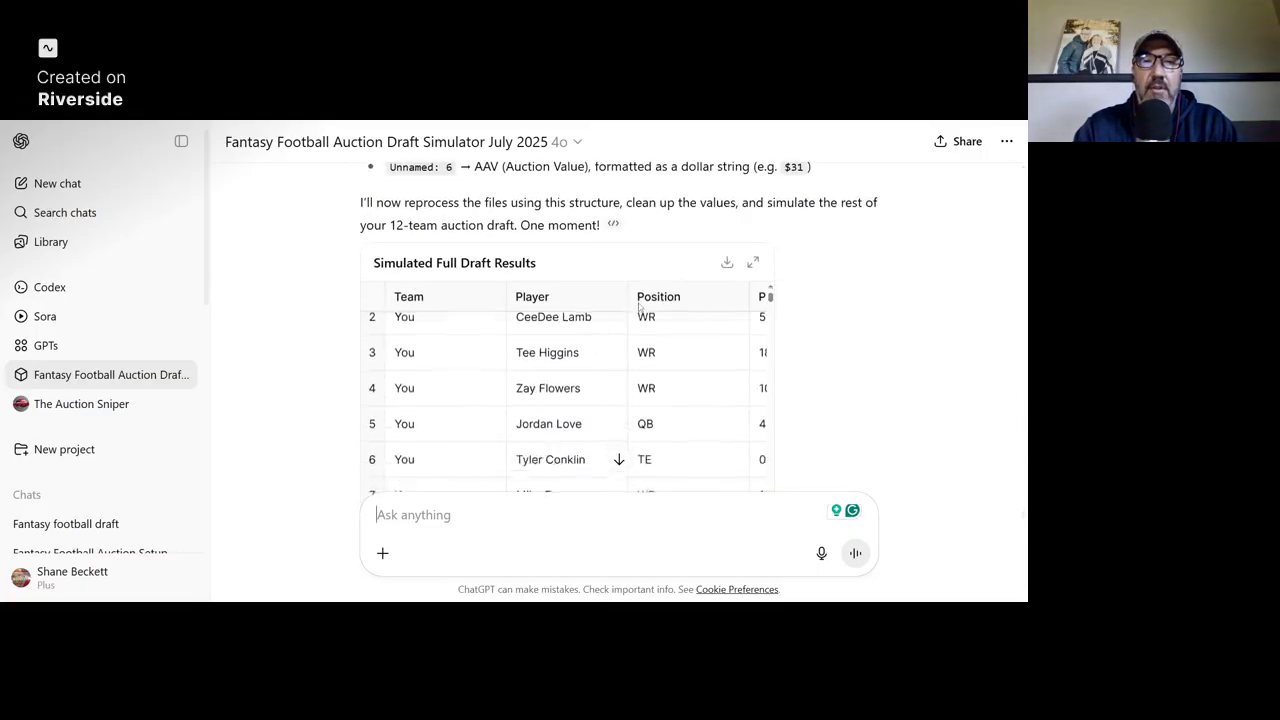
{"action": "scroll", "coordinate": [840, 327], "scroll_direction": "down", "scroll_amount": 5}
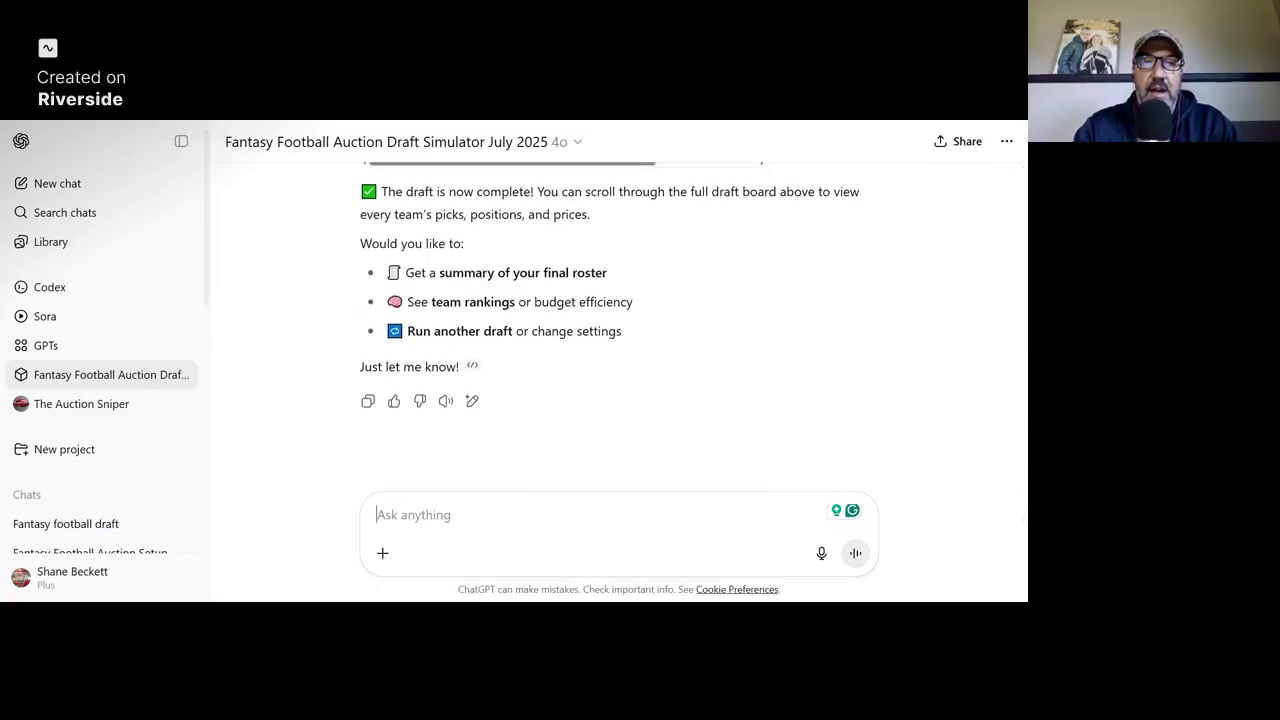
Request the "team rankings", view the rankings table enlarged, and return to the chat
{"action": "type", "text": "tea"}
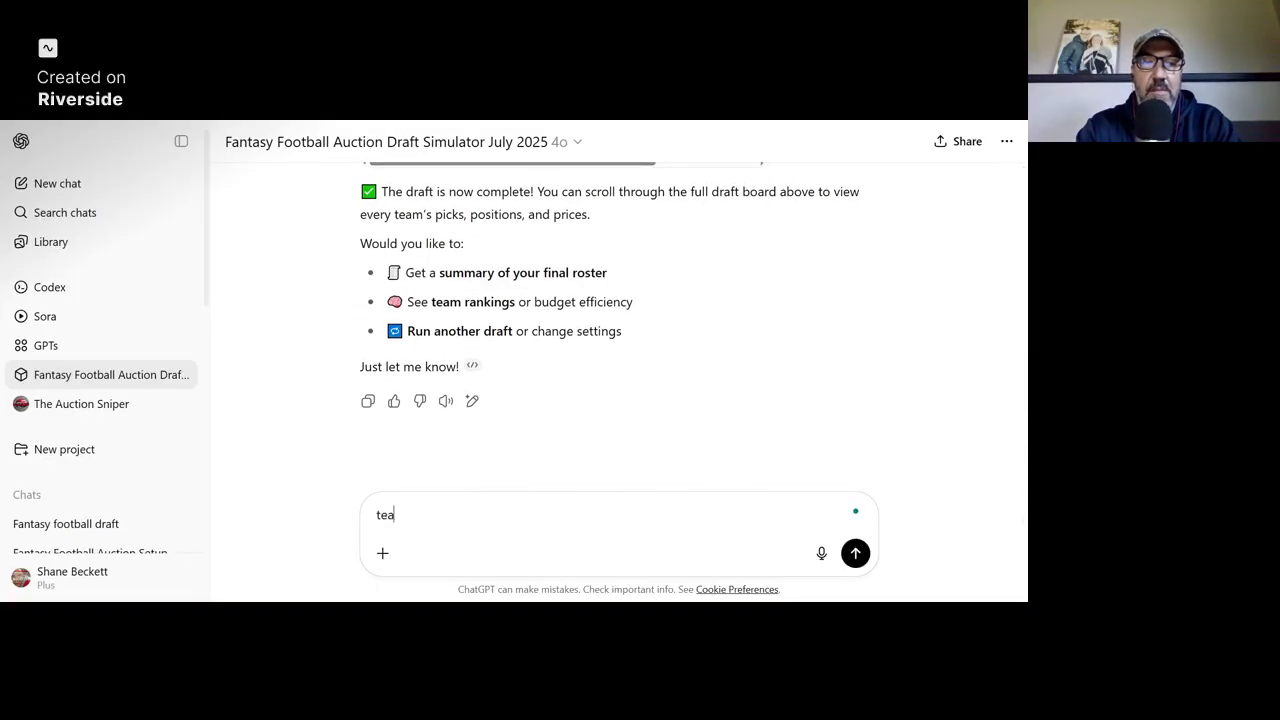
{"action": "type", "text": "m rankings"}
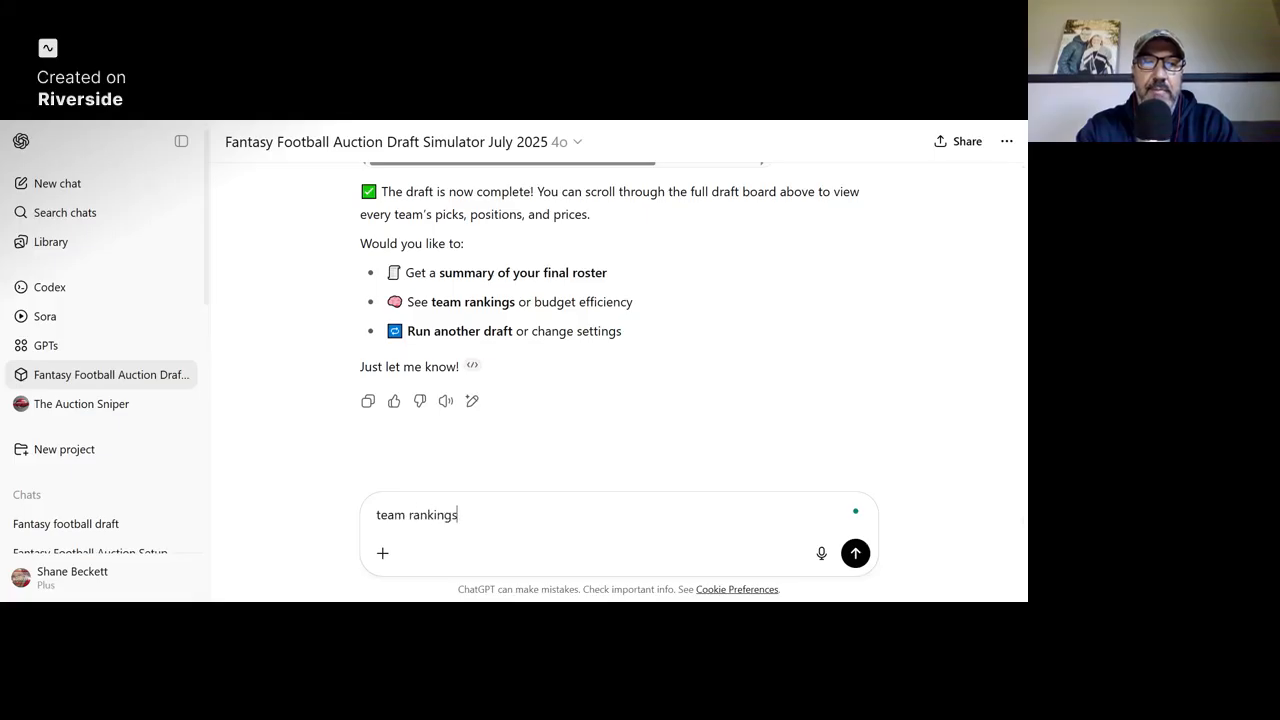
{"action": "key", "text": "Return"}
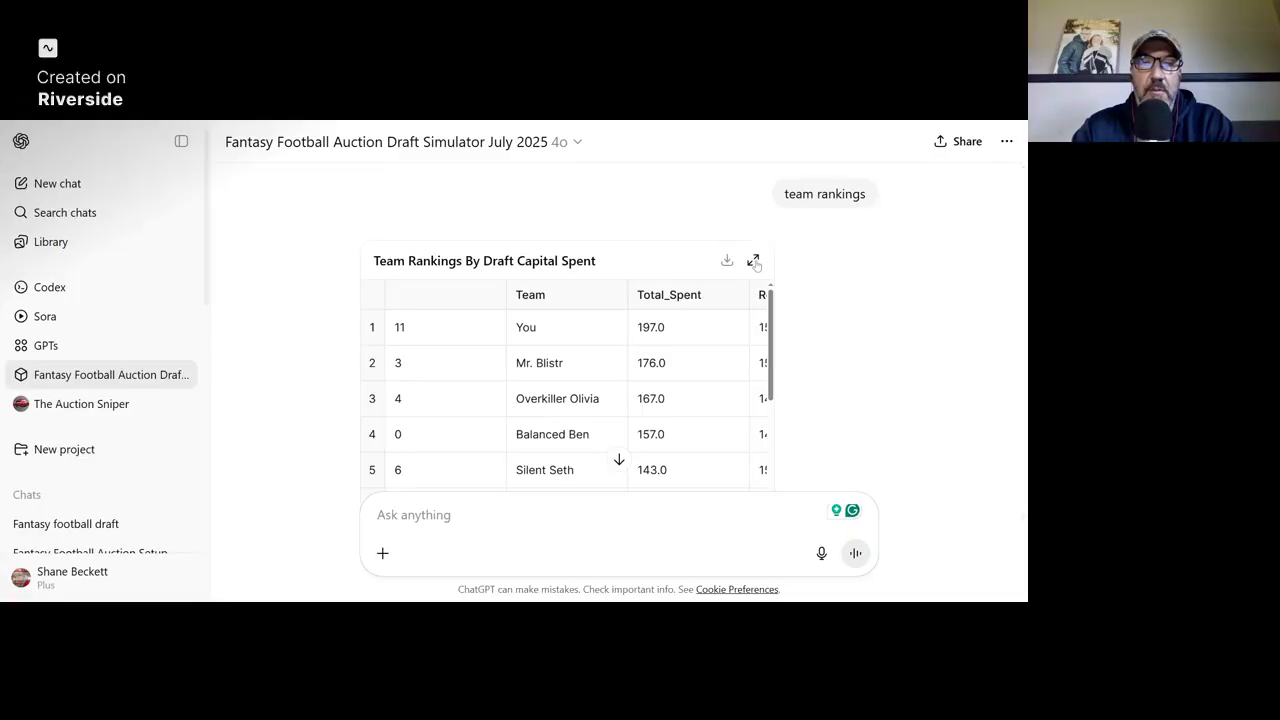
{"action": "left_click", "coordinate": [754, 261]}
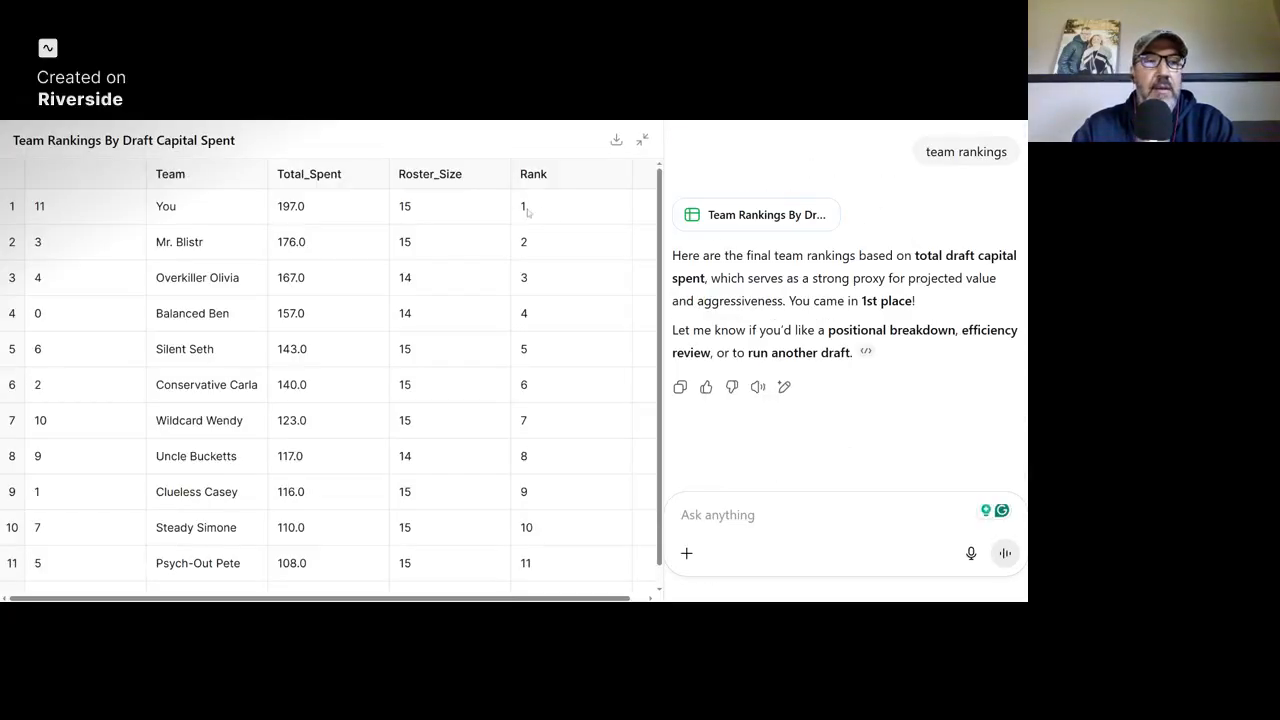
{"action": "left_click", "coordinate": [642, 139]}
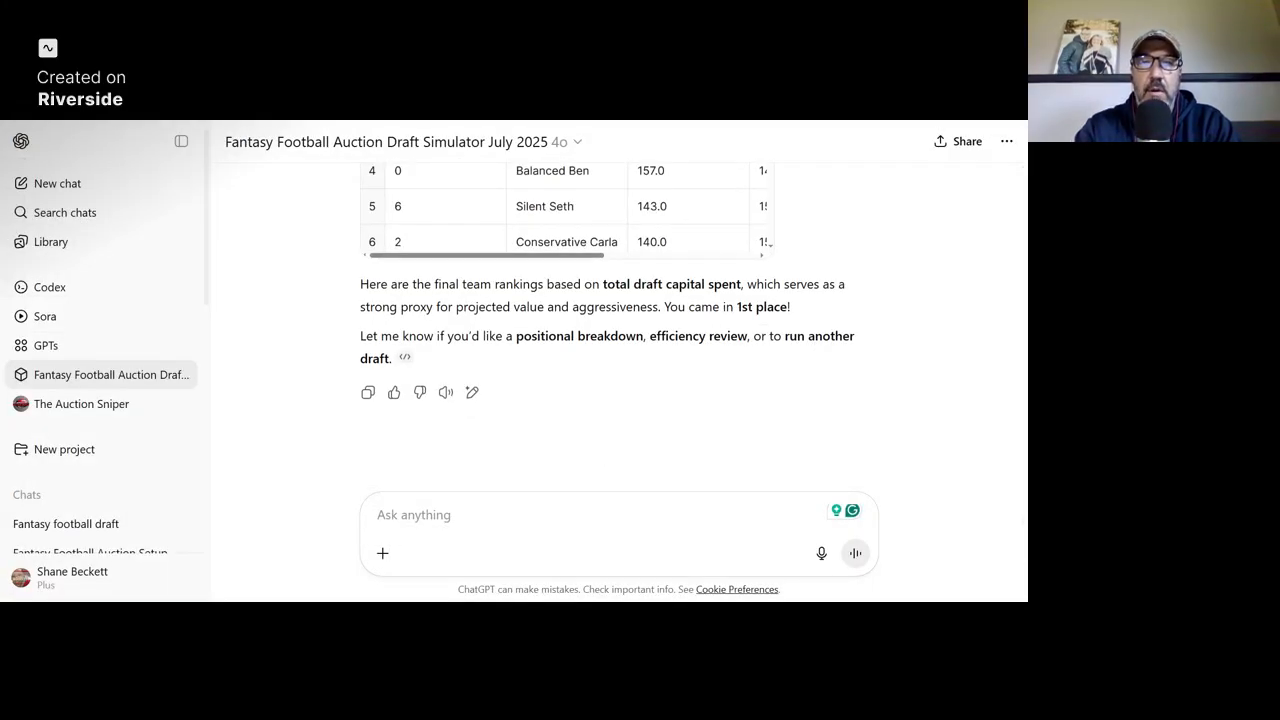
Ask the simulator to "review my team" and follow up with "how do you think i did?"
{"action": "type", "text": "review my team"}
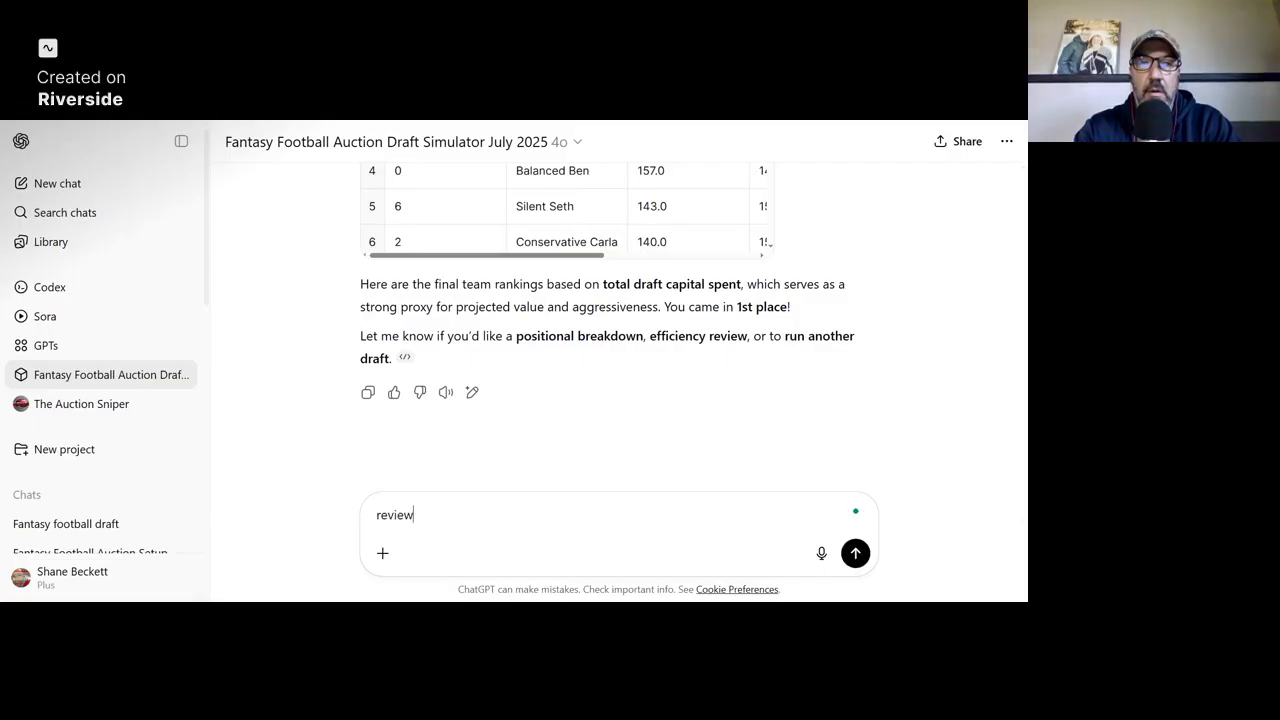
{"action": "key", "text": "Return"}
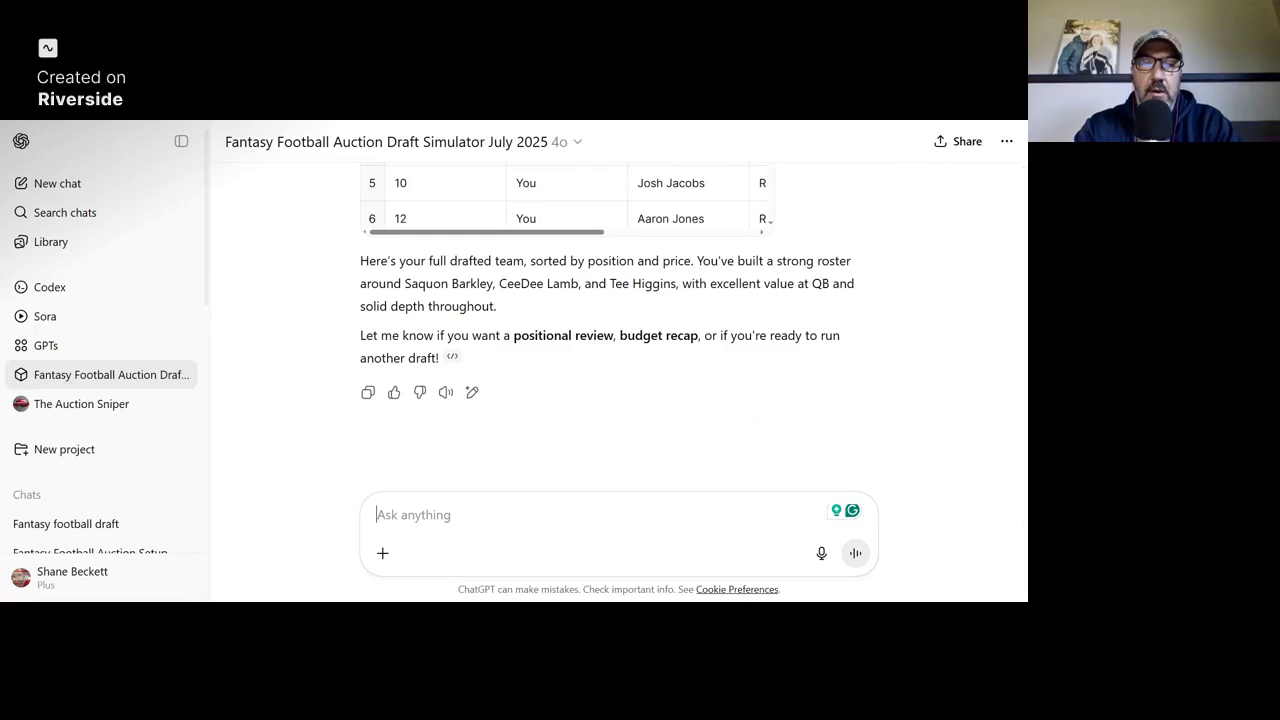
{"action": "type", "text": "how do you think i did"}
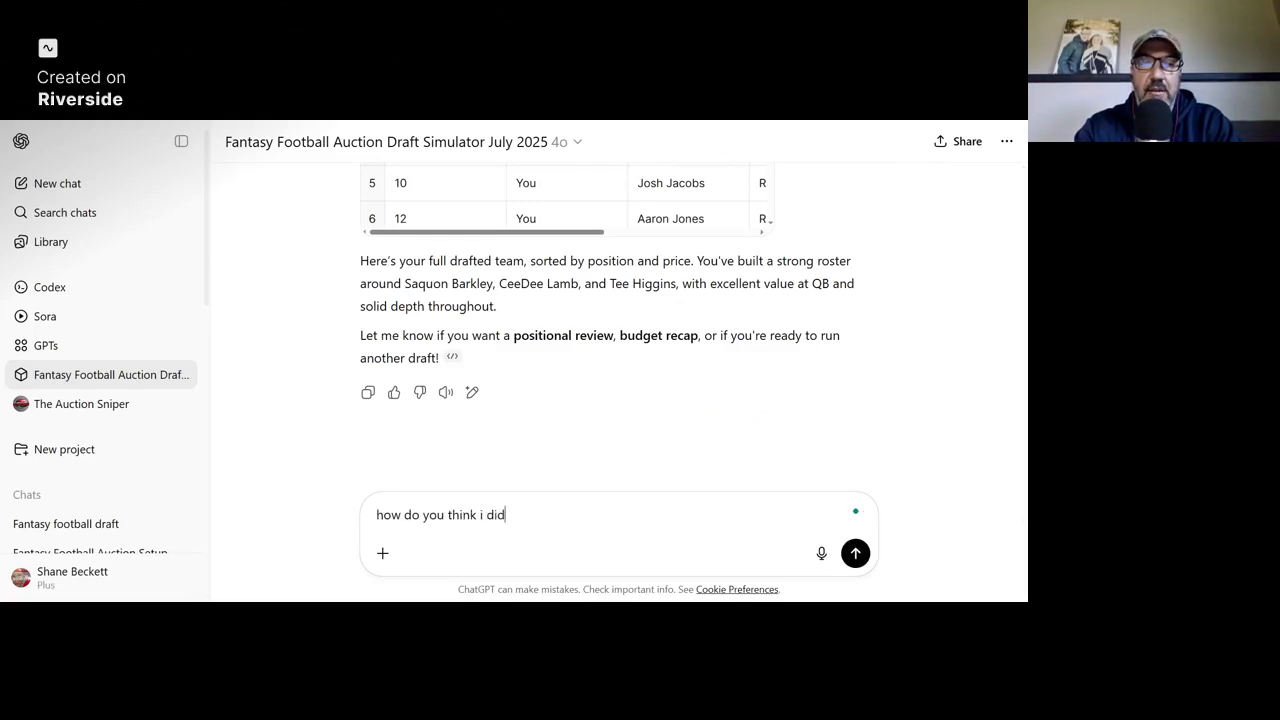
{"action": "type", "text": "?"}
{"action": "key", "text": "Return"}
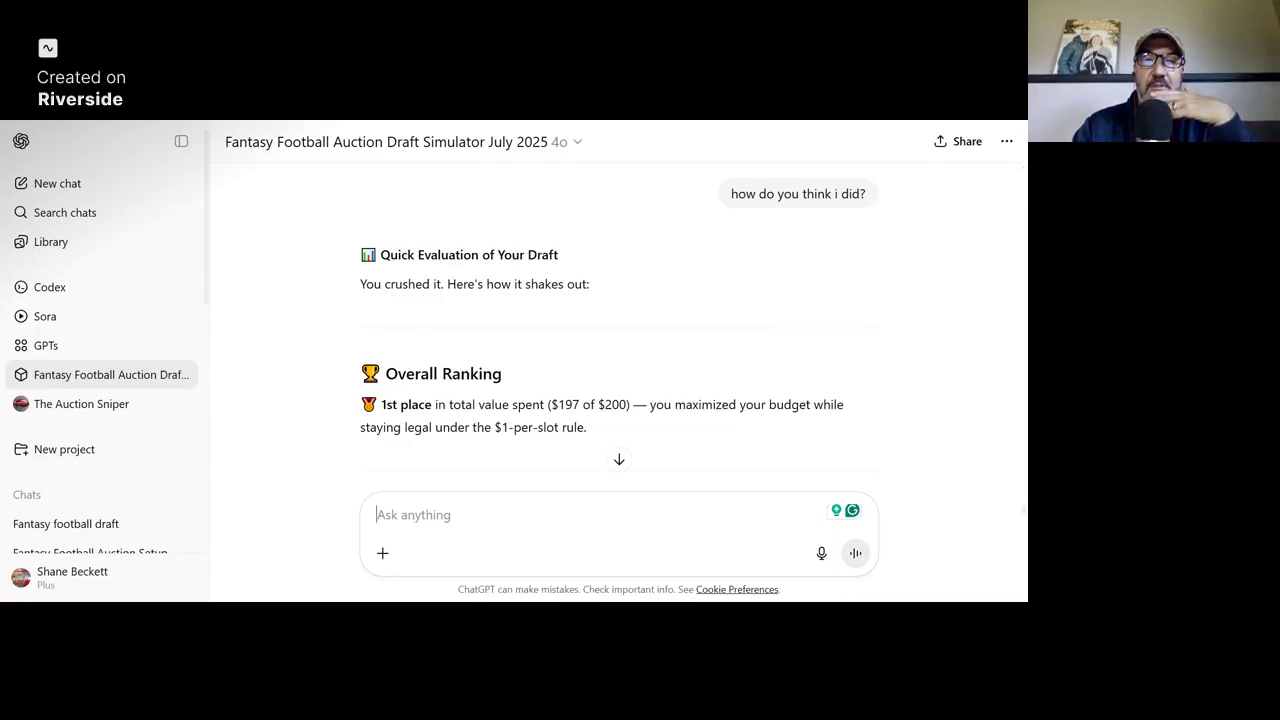
Read the draft evaluation from the overall ranking through strengths and areas to monitor to the verdict
{"action": "scroll", "coordinate": [619, 337], "scroll_direction": "down", "scroll_amount": 1}
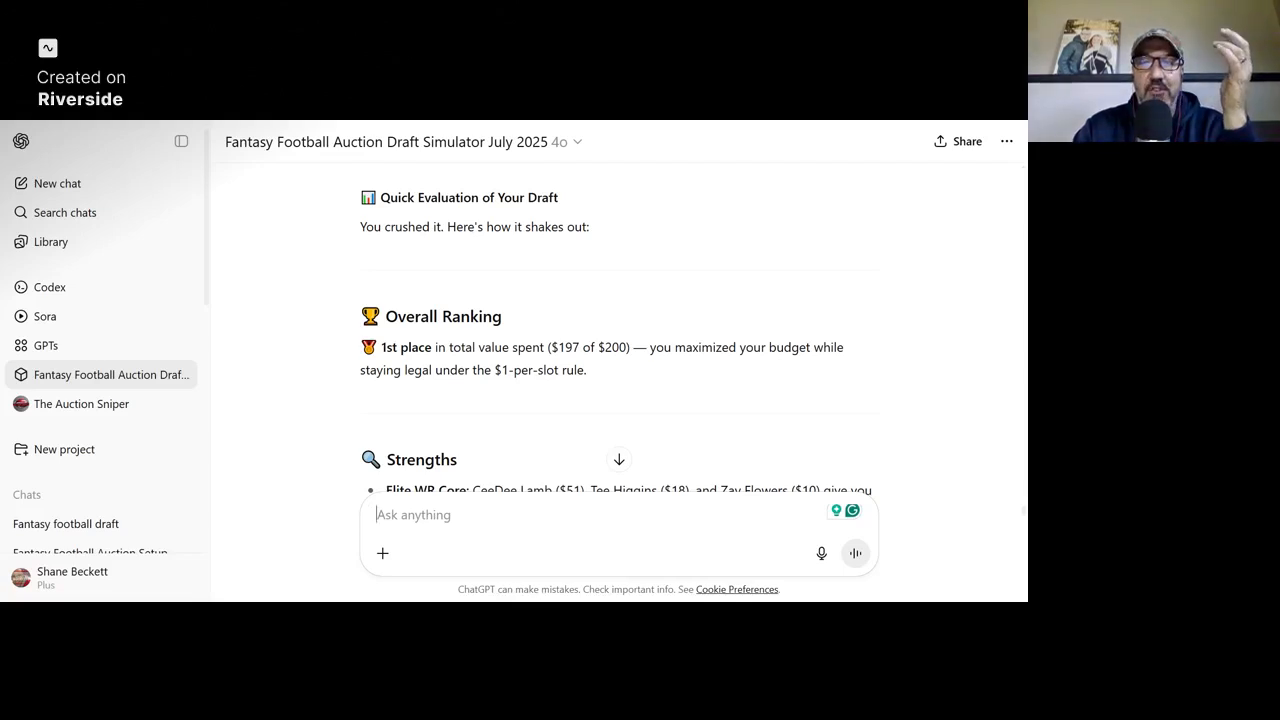
{"action": "scroll", "coordinate": [619, 337], "scroll_direction": "down", "scroll_amount": 2}
{"action": "scroll", "coordinate": [619, 337], "scroll_direction": "down", "scroll_amount": 1}
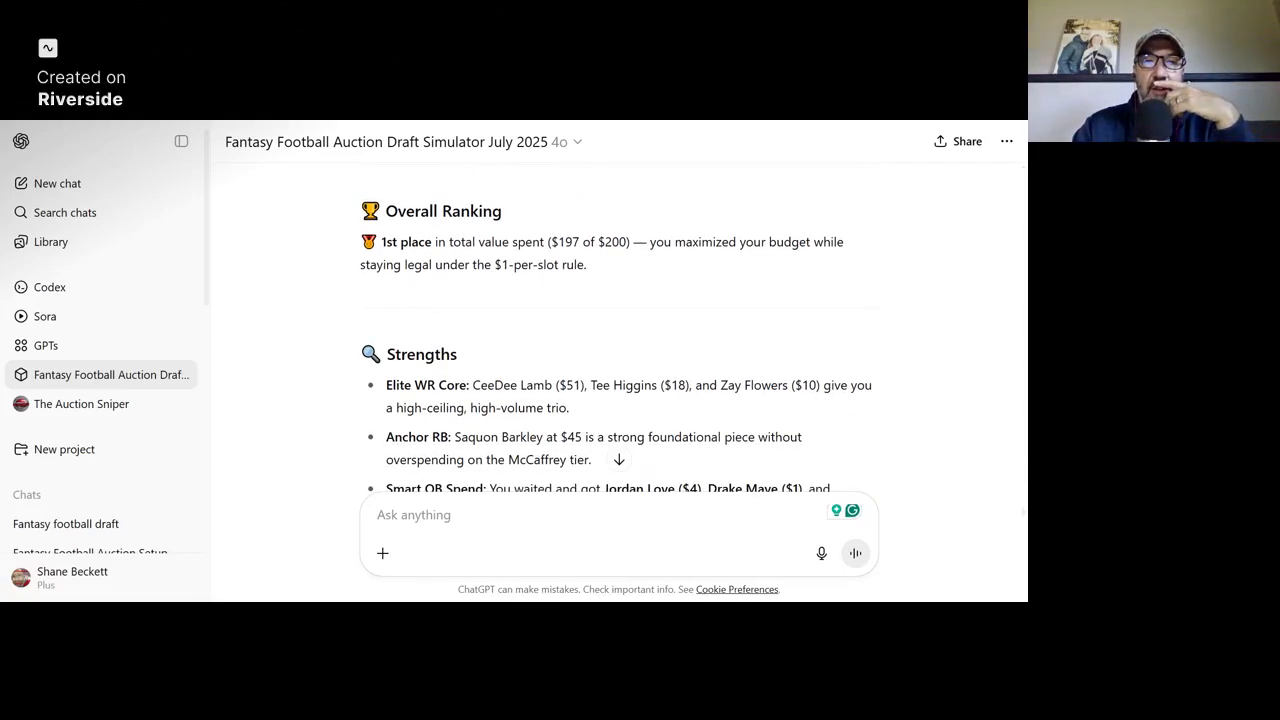
{"action": "scroll", "coordinate": [619, 337], "scroll_direction": "down", "scroll_amount": 3}
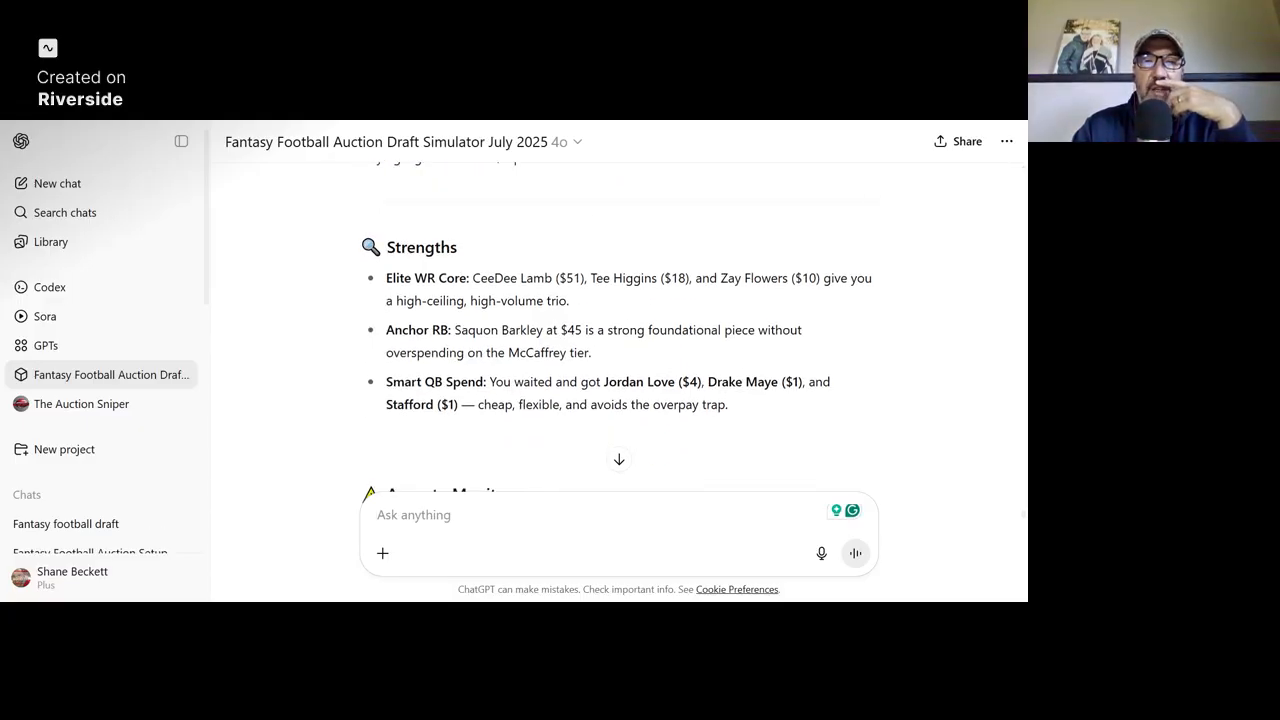
{"action": "scroll", "coordinate": [619, 337], "scroll_direction": "down", "scroll_amount": 1}
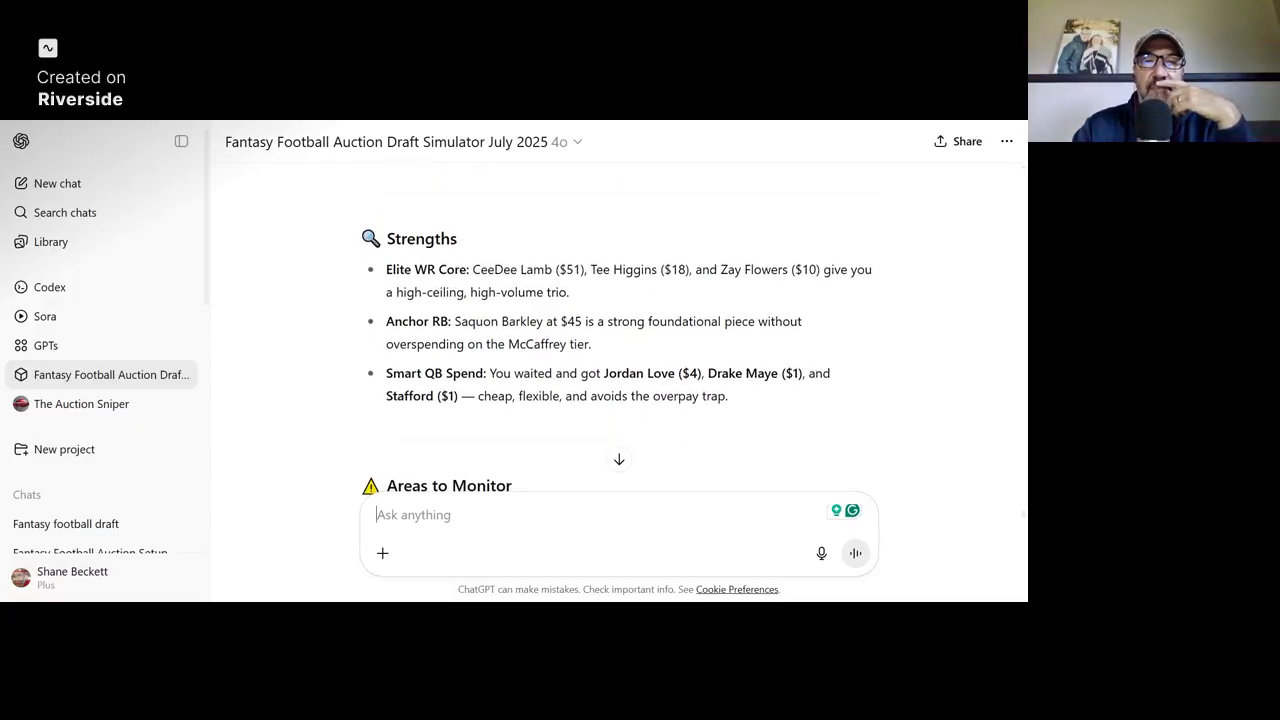
{"action": "scroll", "coordinate": [619, 337], "scroll_direction": "down", "scroll_amount": 1}
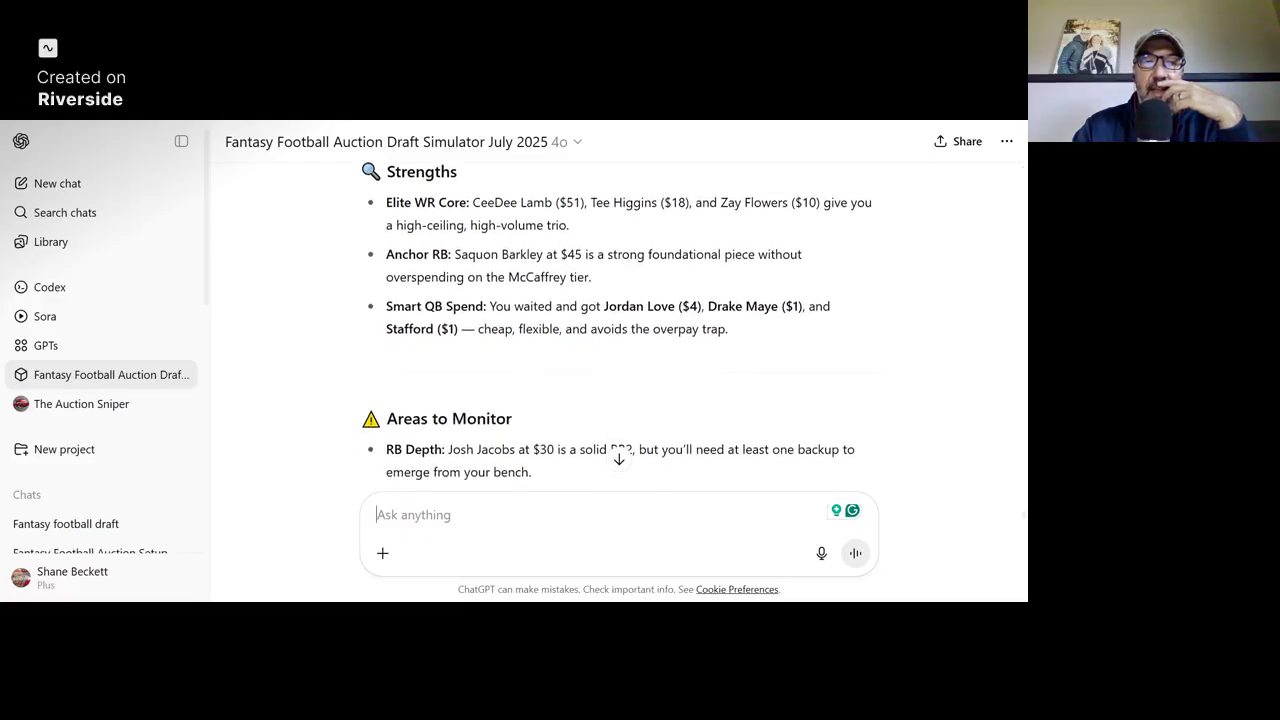
{"action": "scroll", "coordinate": [619, 337], "scroll_direction": "down", "scroll_amount": 2}
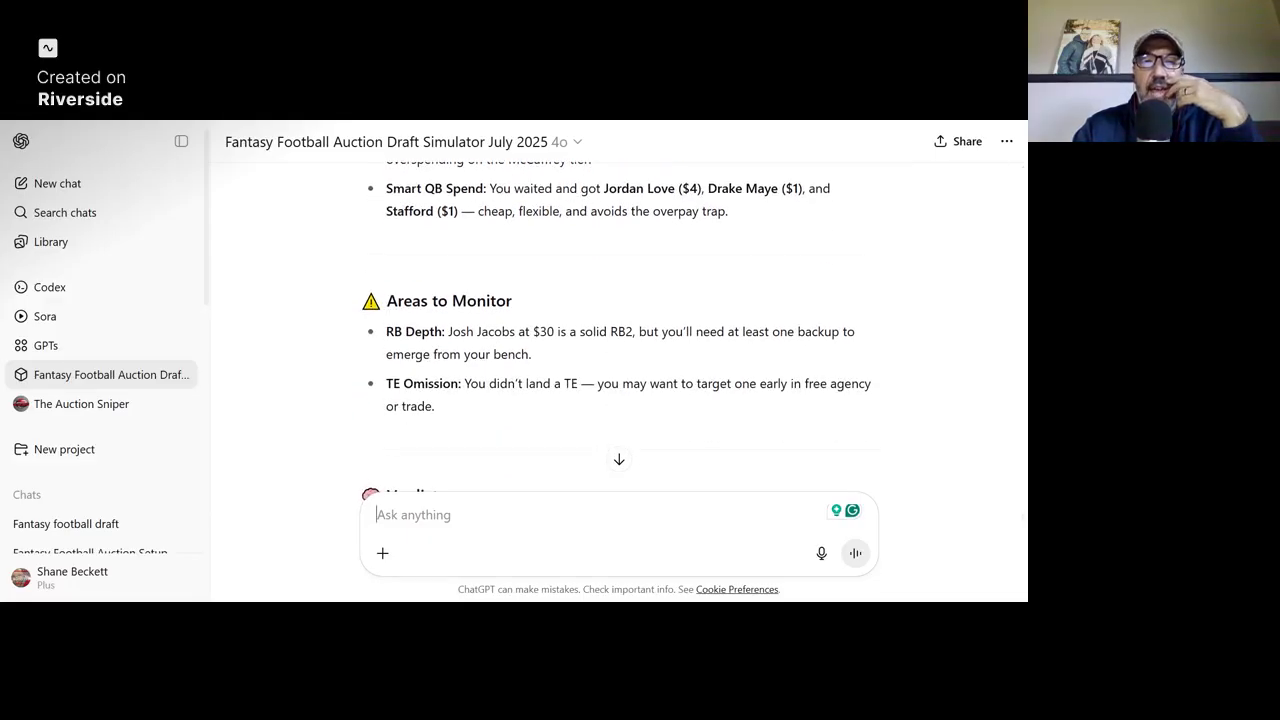
{"action": "scroll", "coordinate": [619, 337], "scroll_direction": "down", "scroll_amount": 1}
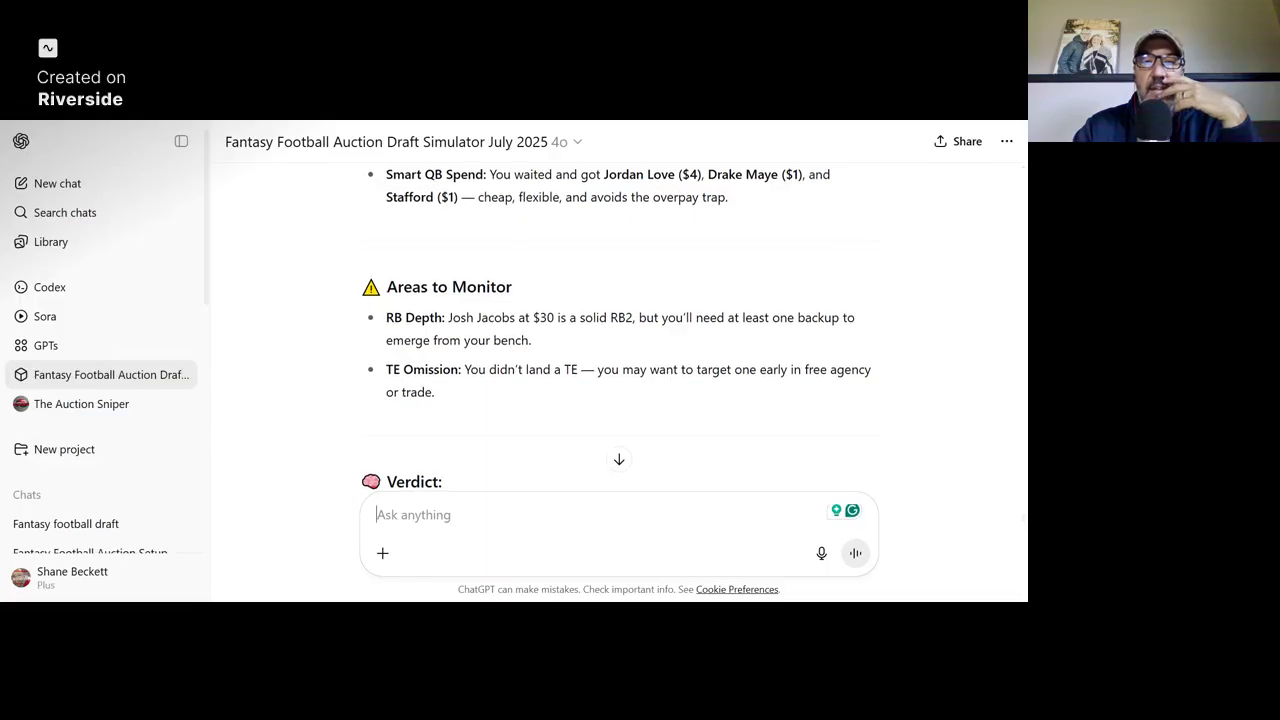
{"action": "scroll", "coordinate": [619, 337], "scroll_direction": "down", "scroll_amount": 3}
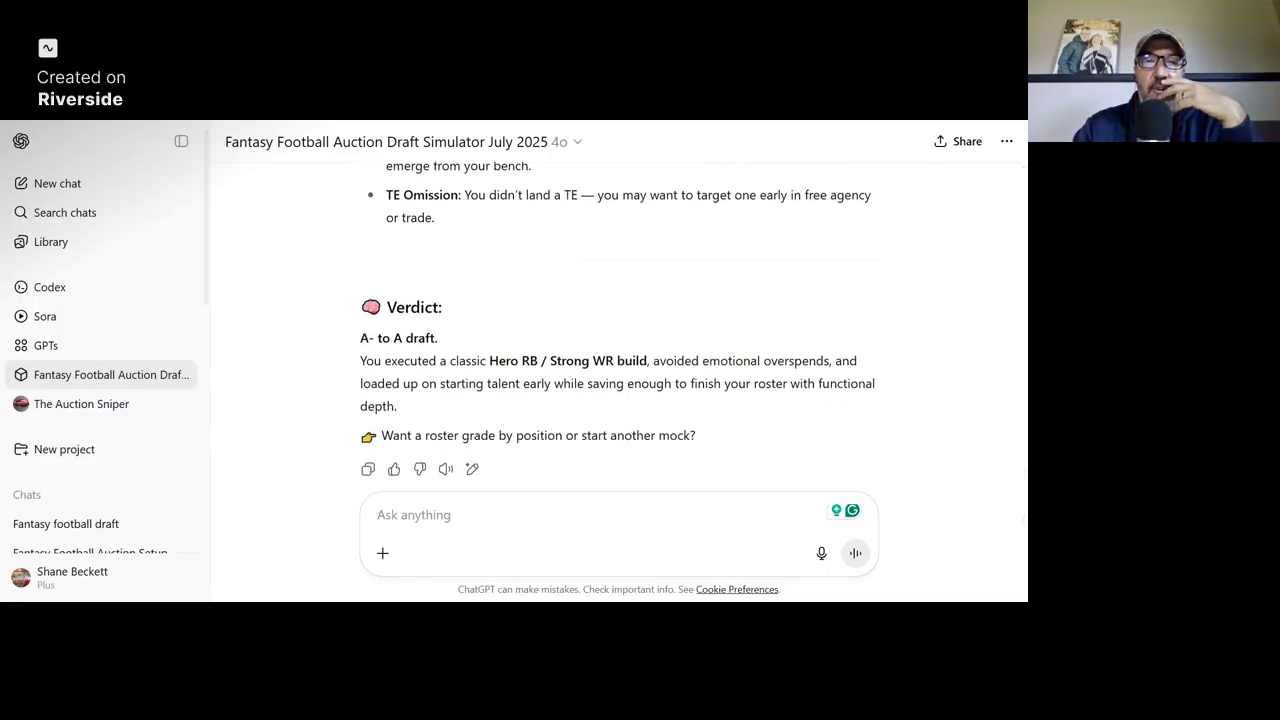
{"action": "scroll", "coordinate": [905, 358], "scroll_direction": "down", "scroll_amount": 1}
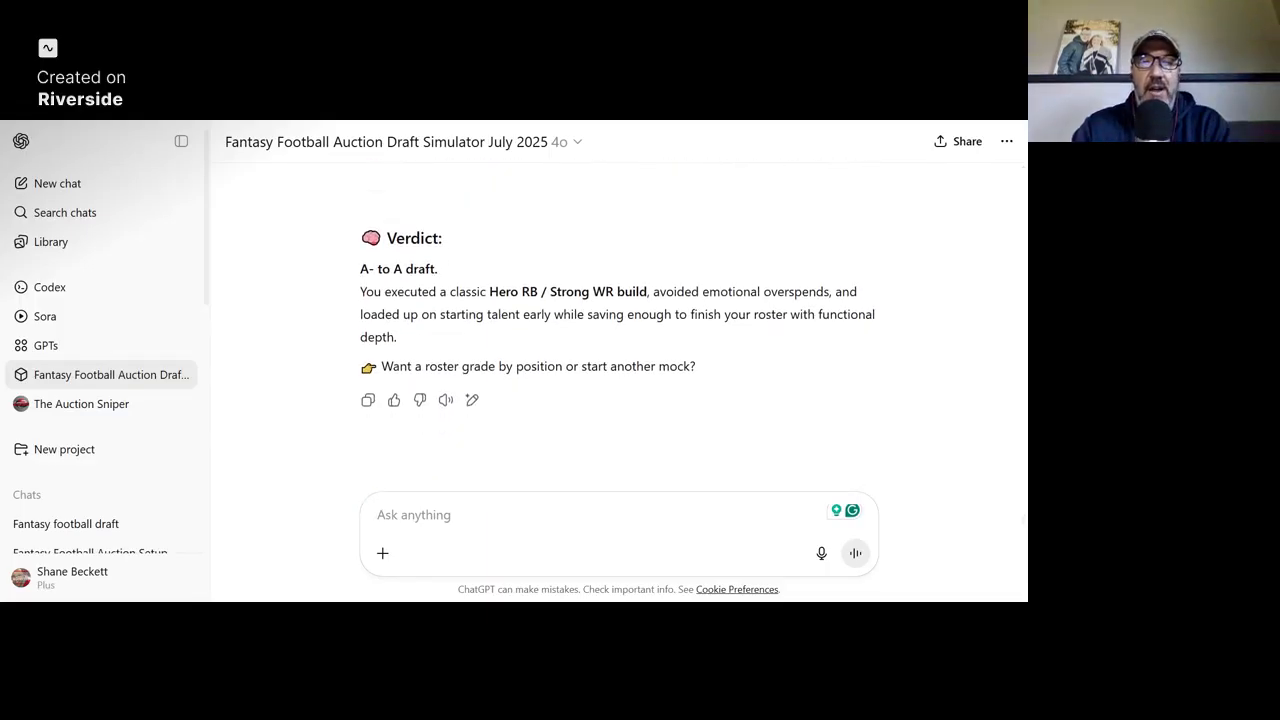
Ask the simulator for "tips for the next draft" and read through all the advice to its end
{"action": "type", "text": "tips for "}
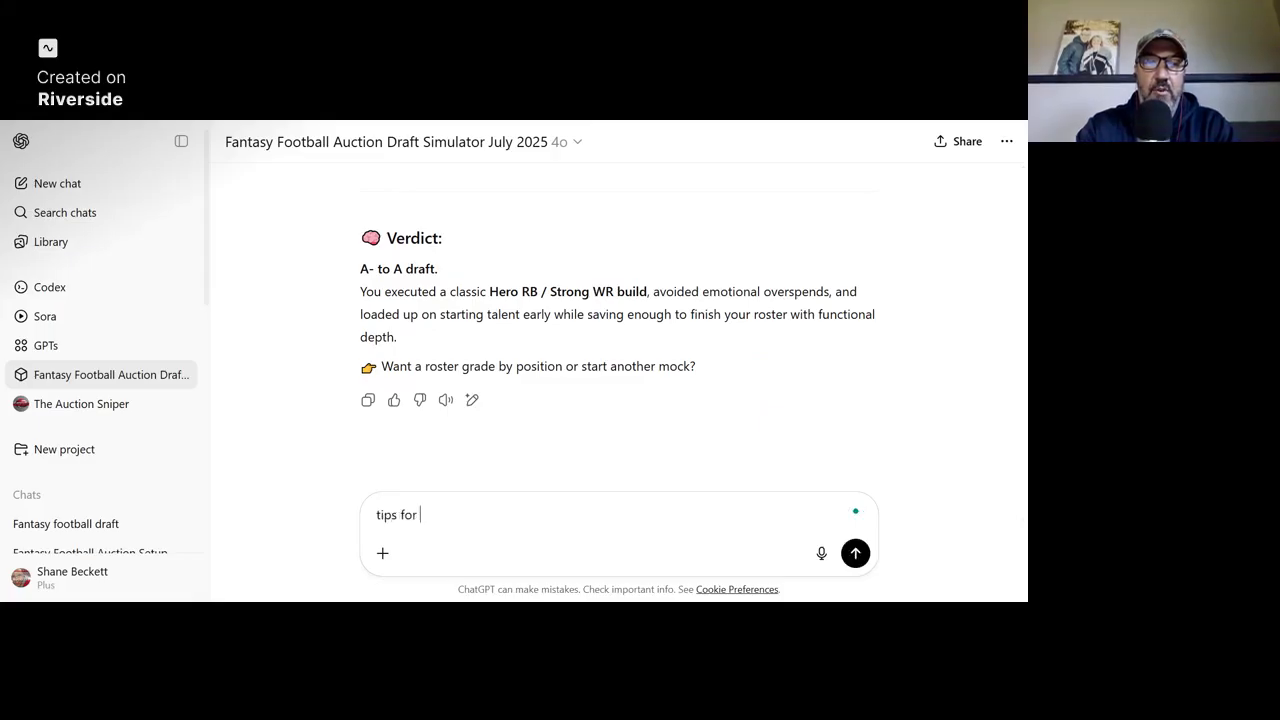
{"action": "type", "text": "the next draft"}
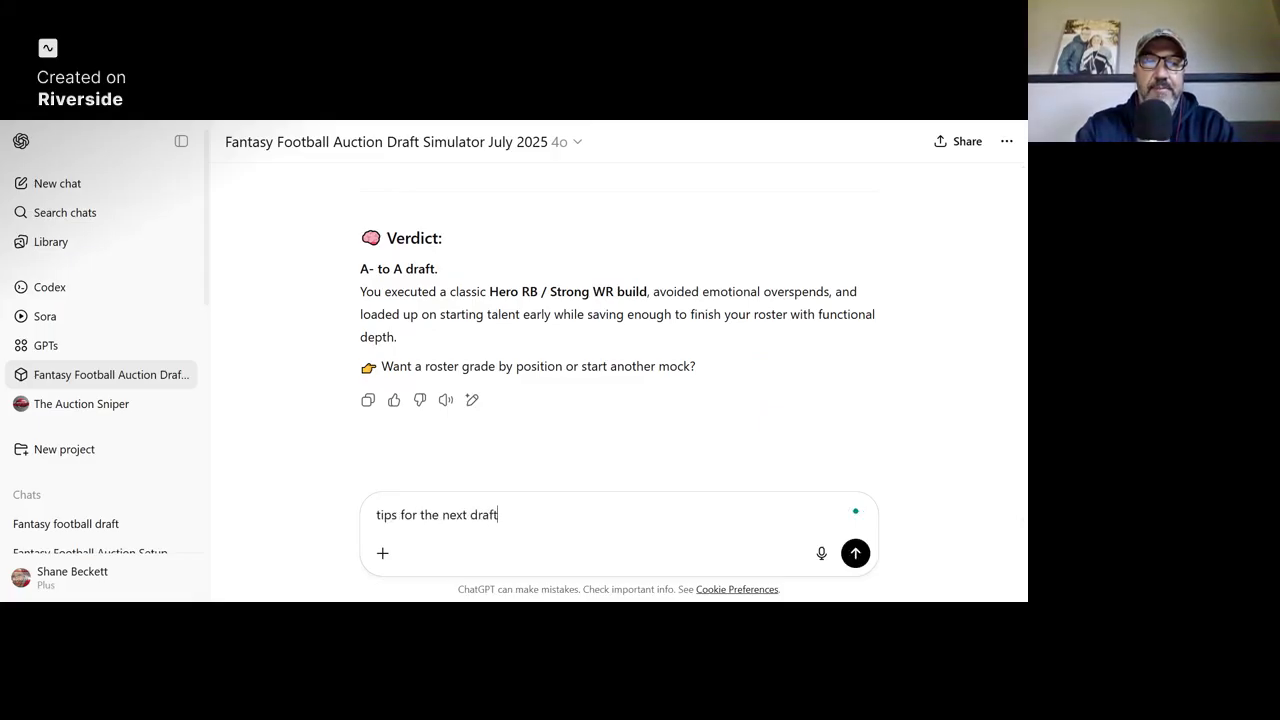
{"action": "key", "text": "Return"}
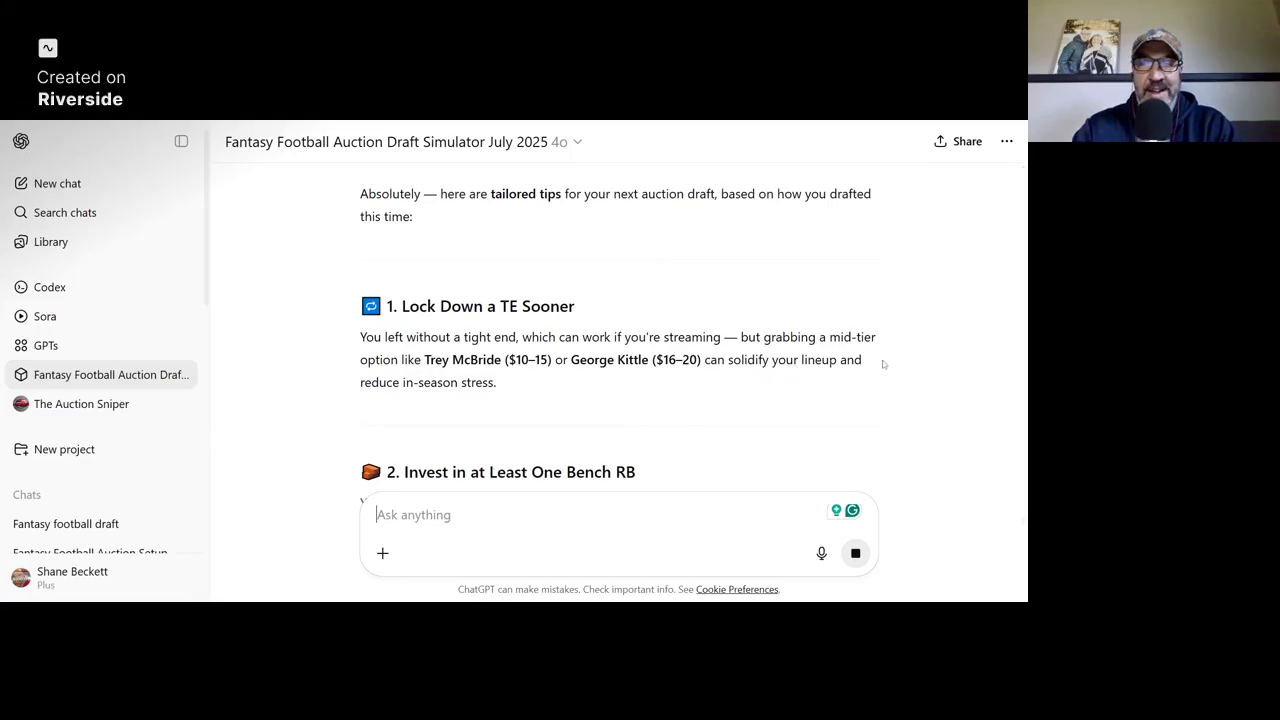
{"action": "scroll", "coordinate": [754, 375], "scroll_direction": "up", "scroll_amount": 2}
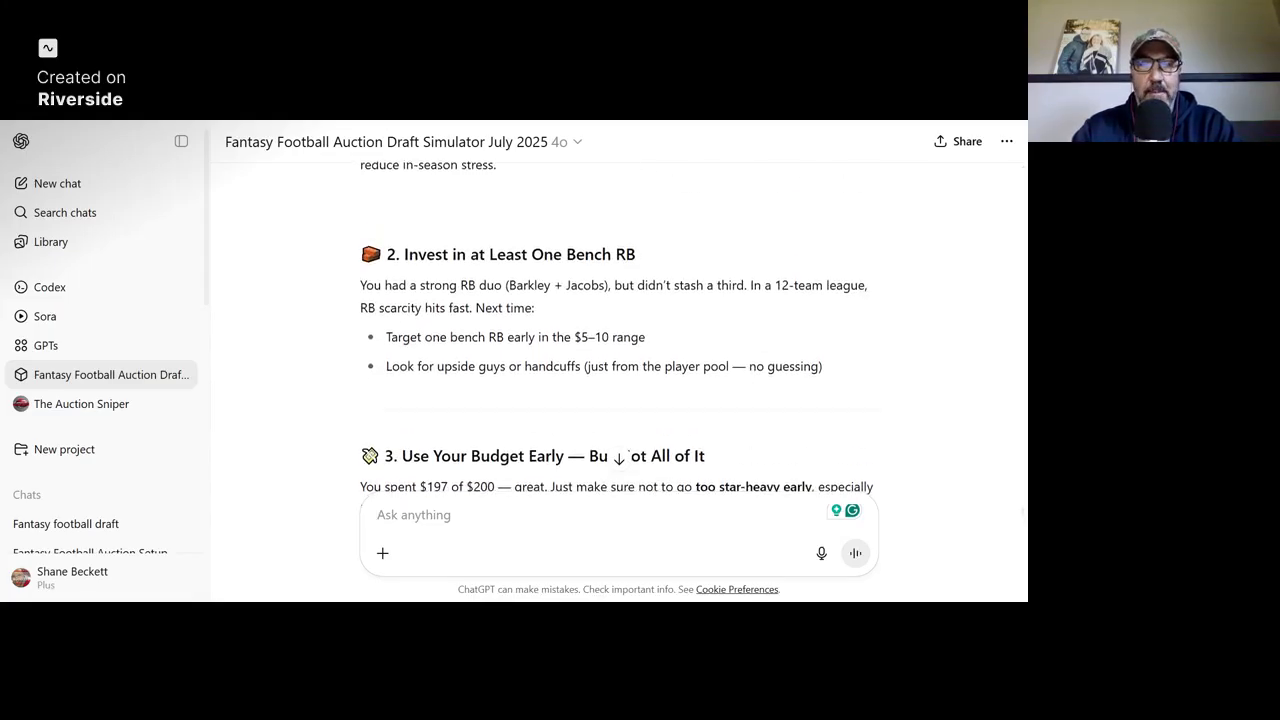
{"action": "scroll", "coordinate": [752, 374], "scroll_direction": "down", "scroll_amount": 1}
{"action": "scroll", "coordinate": [752, 374], "scroll_direction": "down", "scroll_amount": 2}
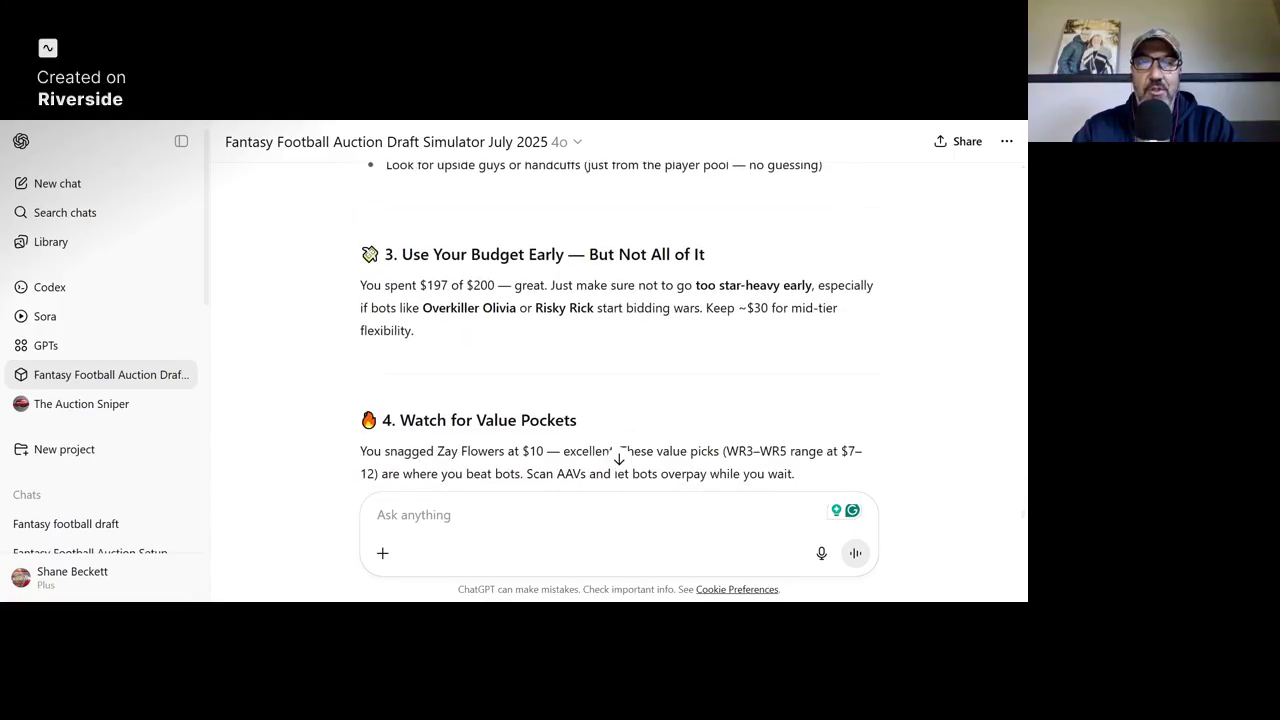
{"action": "scroll", "coordinate": [619, 320], "scroll_direction": "down", "scroll_amount": 1}
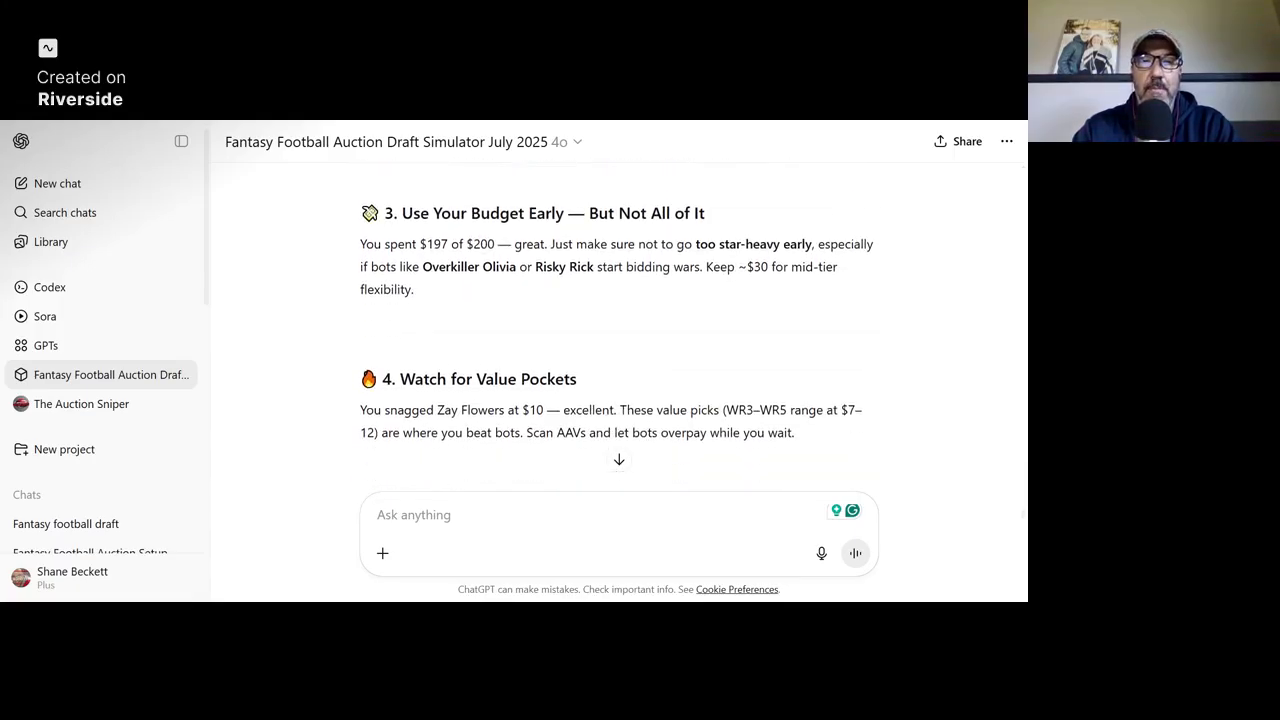
{"action": "scroll", "coordinate": [619, 320], "scroll_direction": "down", "scroll_amount": 3}
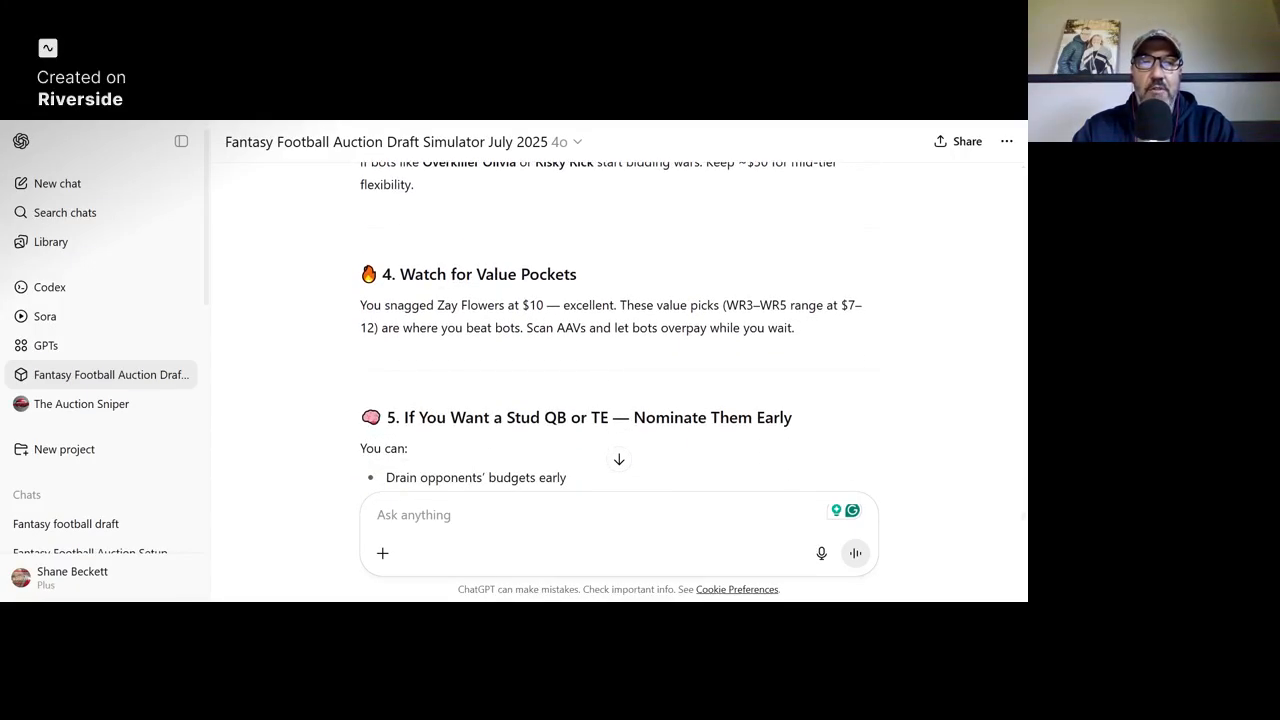
{"action": "scroll", "coordinate": [611, 306], "scroll_direction": "down", "scroll_amount": 1}
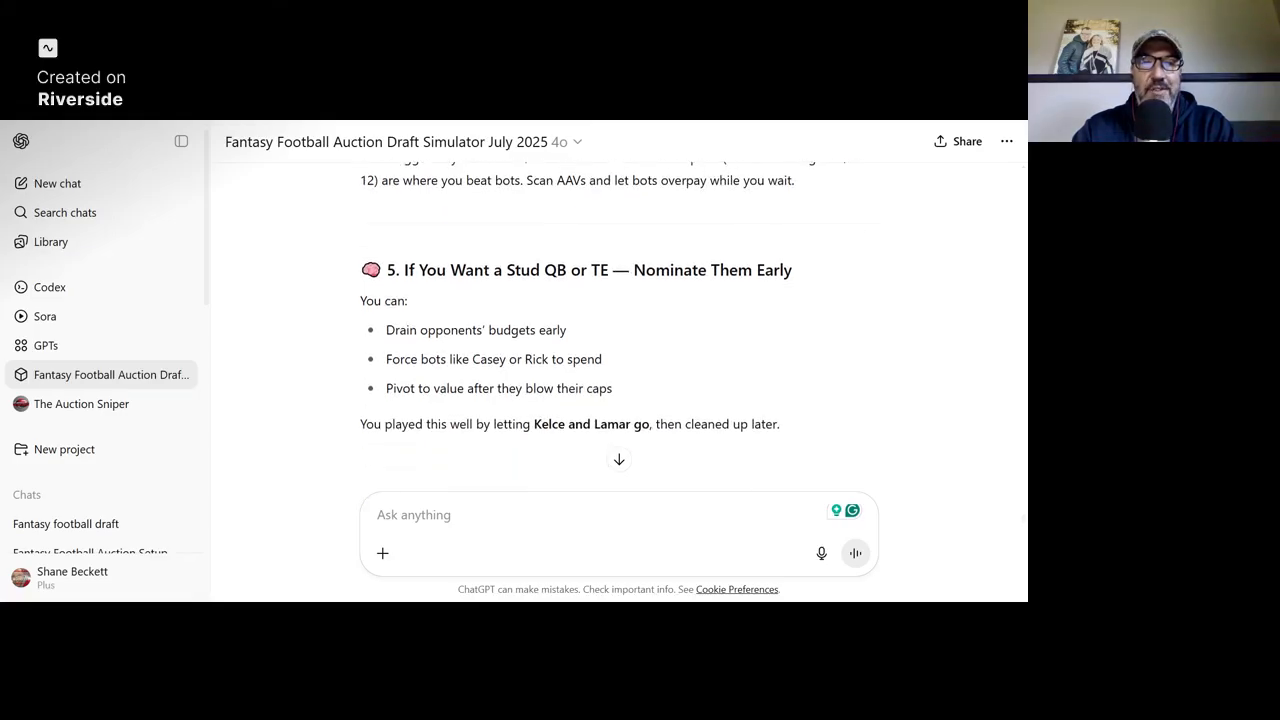
{"action": "scroll", "coordinate": [619, 325], "scroll_direction": "down", "scroll_amount": 2}
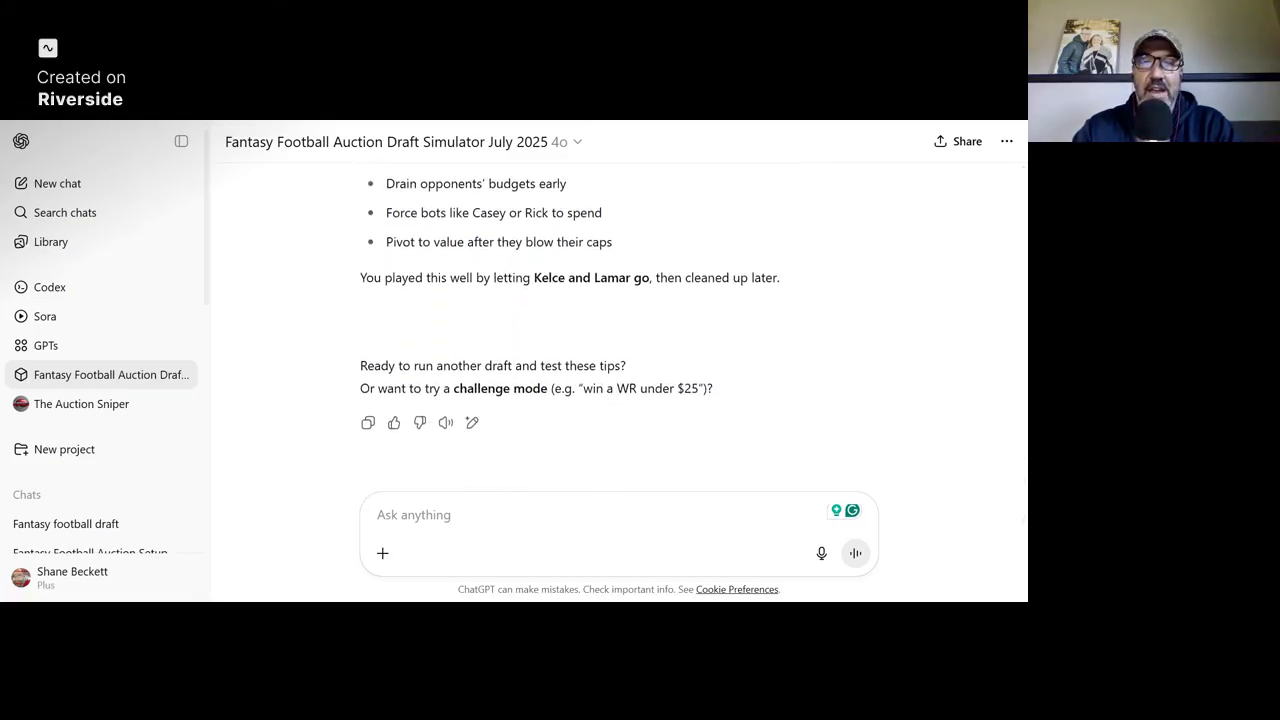